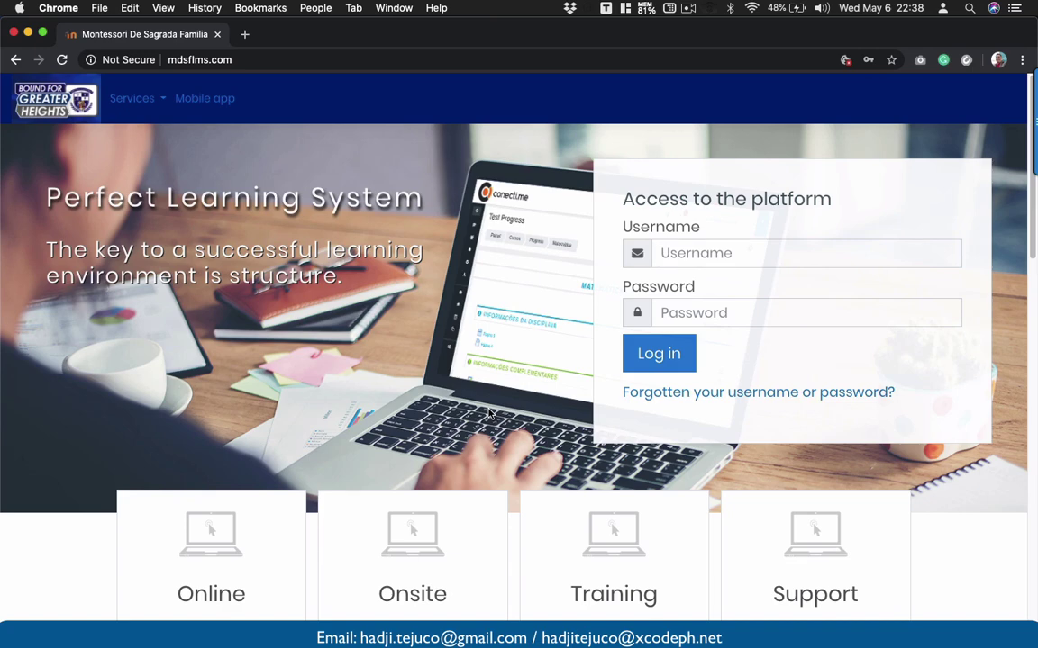
# Step: In Finder, browse the Assignments and Syllabus folders on the Desktop and preview Course Syllabus.pdf and Course Requirements.docx
pyautogui.click(61, 612)
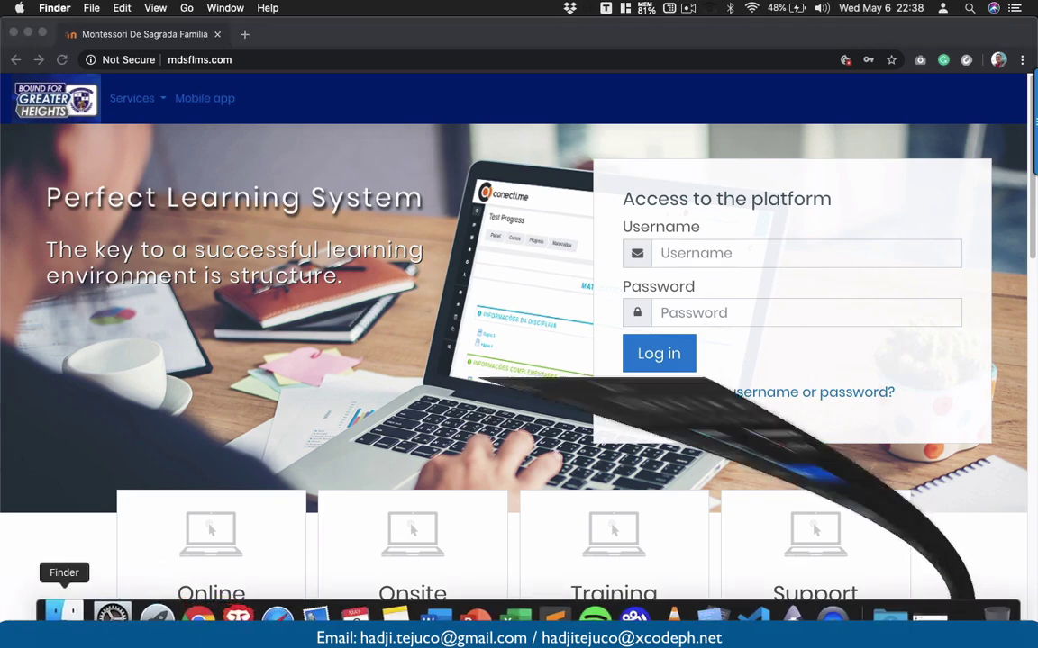
pyautogui.moveTo(182, 167)
pyautogui.mouseDown()
pyautogui.moveTo(200, 165)
pyautogui.moveTo(184, 166)
pyautogui.mouseUp()
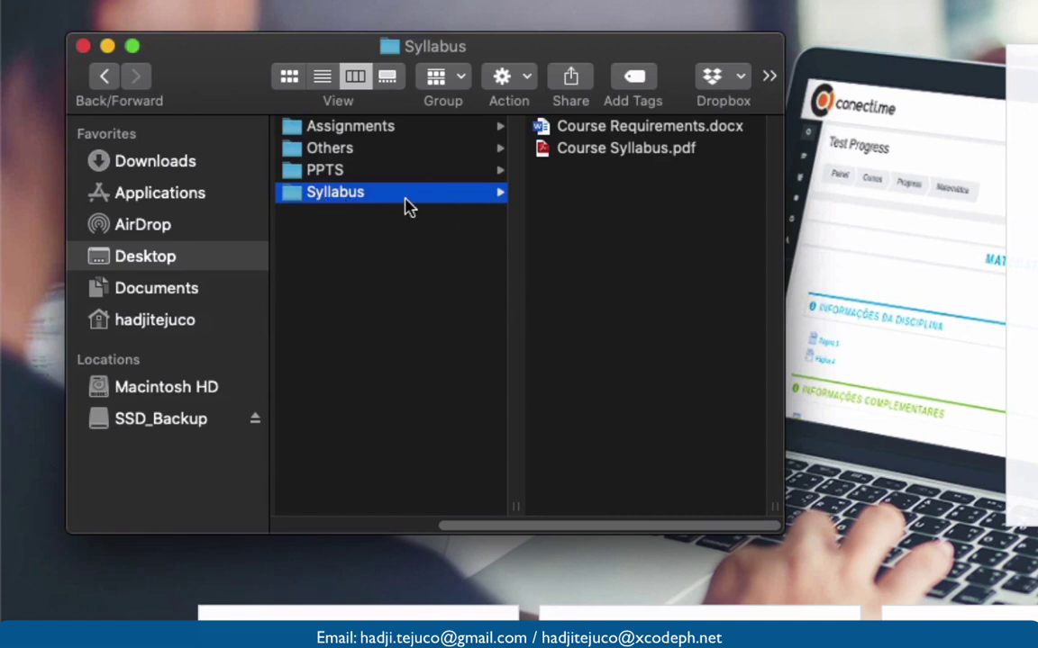
pyautogui.click(354, 171)
pyautogui.click(355, 131)
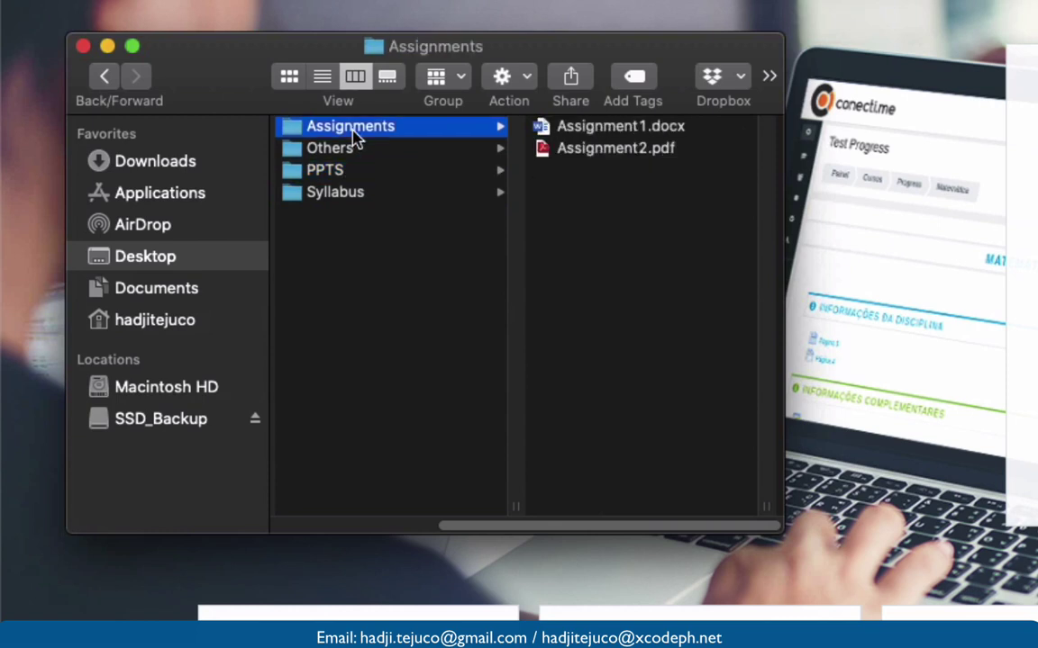
pyautogui.click(381, 195)
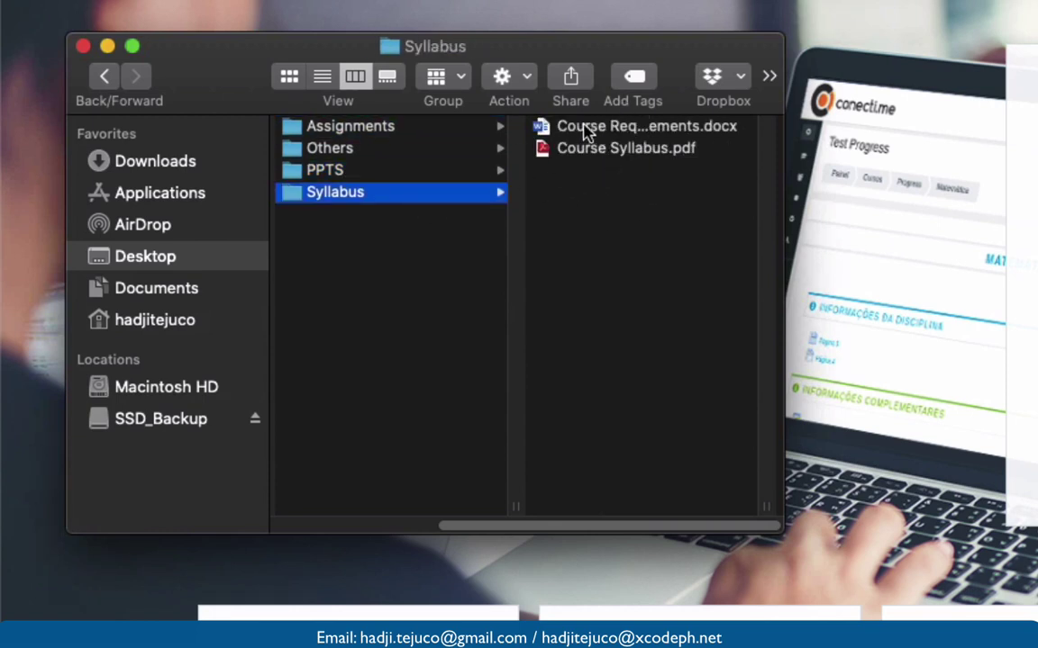
pyautogui.click(560, 158)
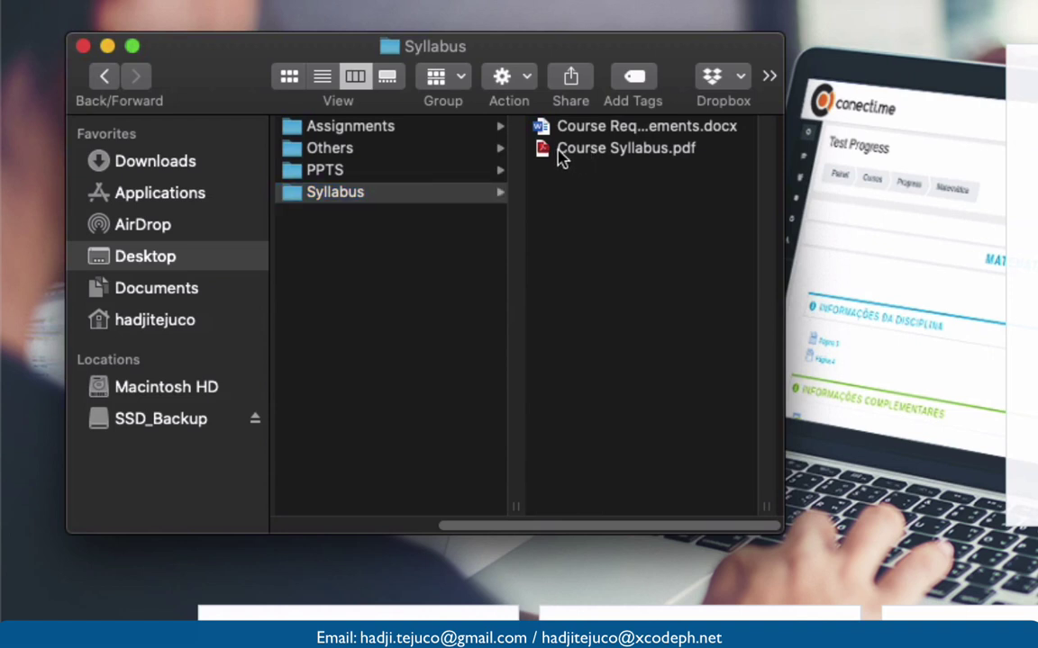
pyautogui.click(560, 159)
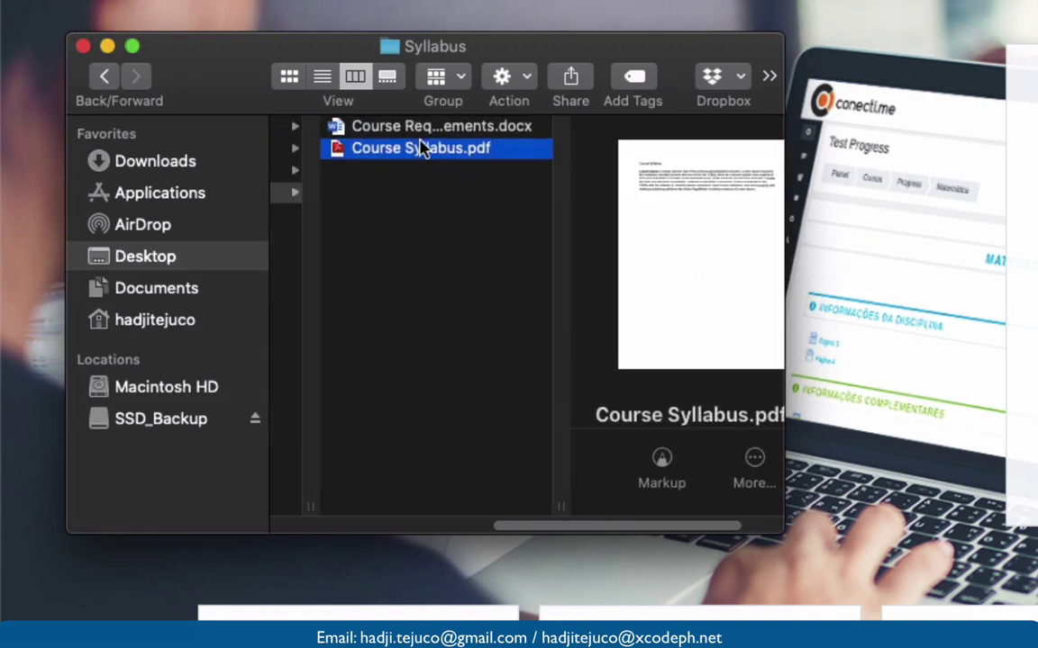
pyautogui.press('Up')
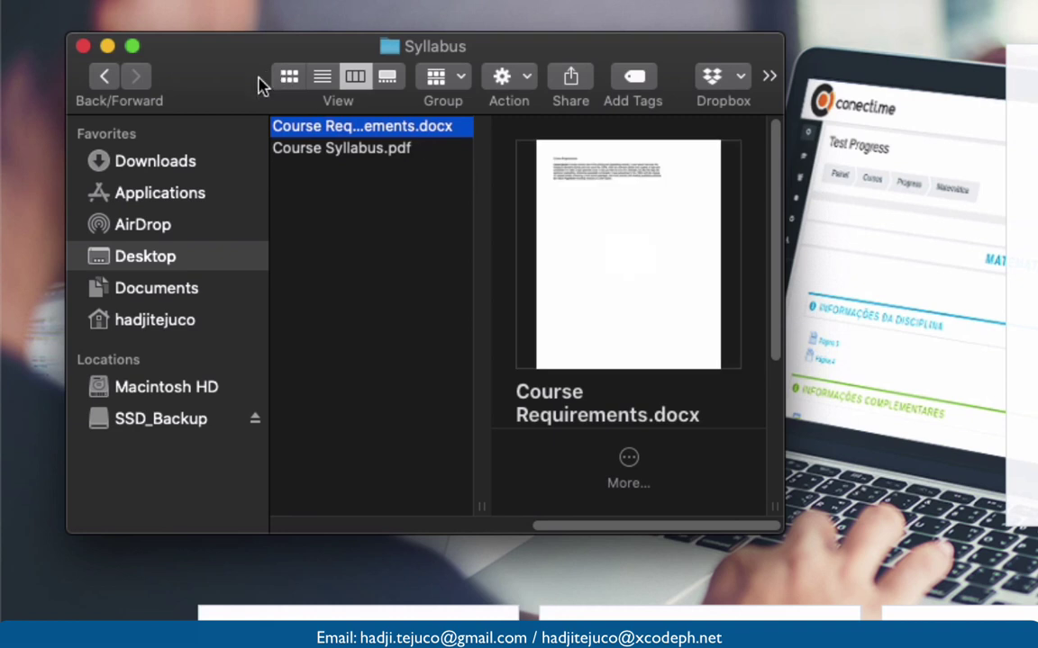
pyautogui.click(107, 47)
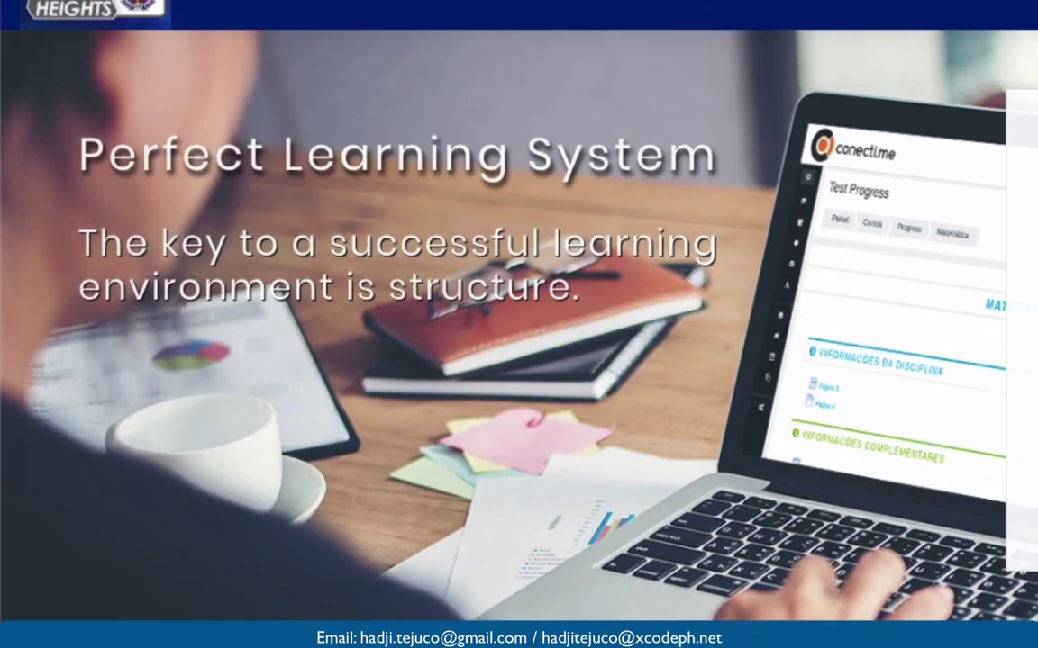
# Step: Log in to mdsflms.com in Chrome with the saved teacher username and account password
pyautogui.click(444, 94)
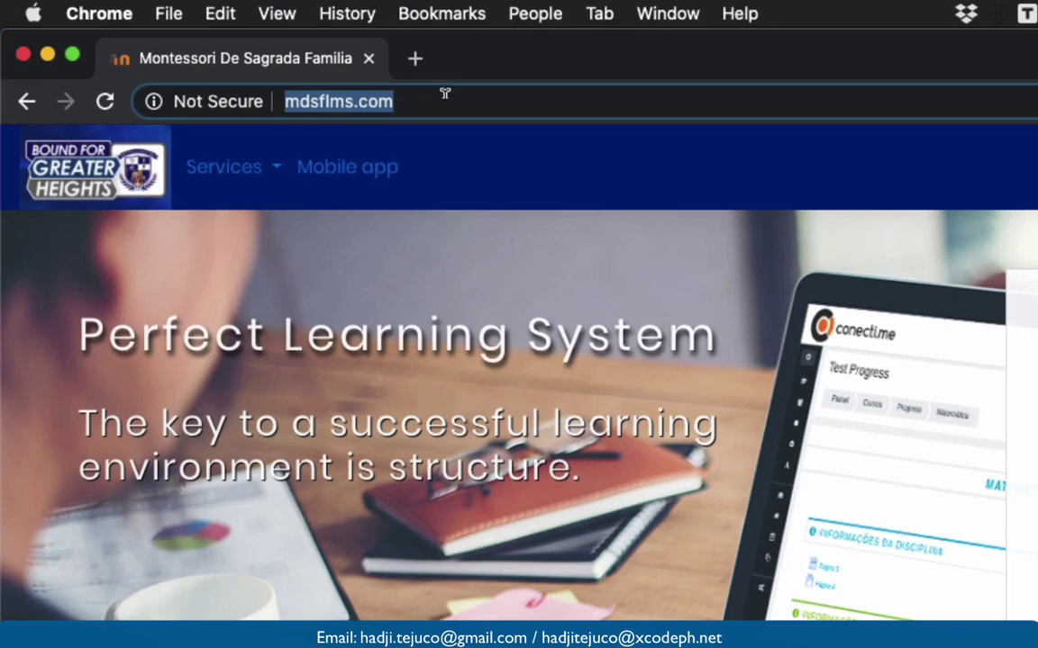
pyautogui.click(458, 309)
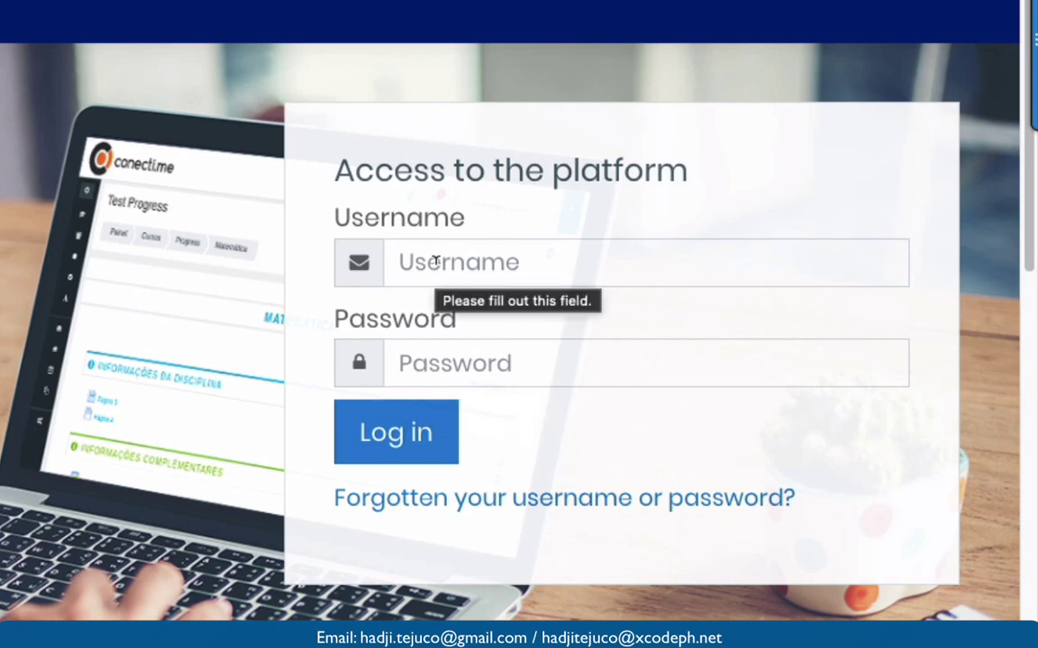
pyautogui.click(435, 261)
pyautogui.click(435, 337)
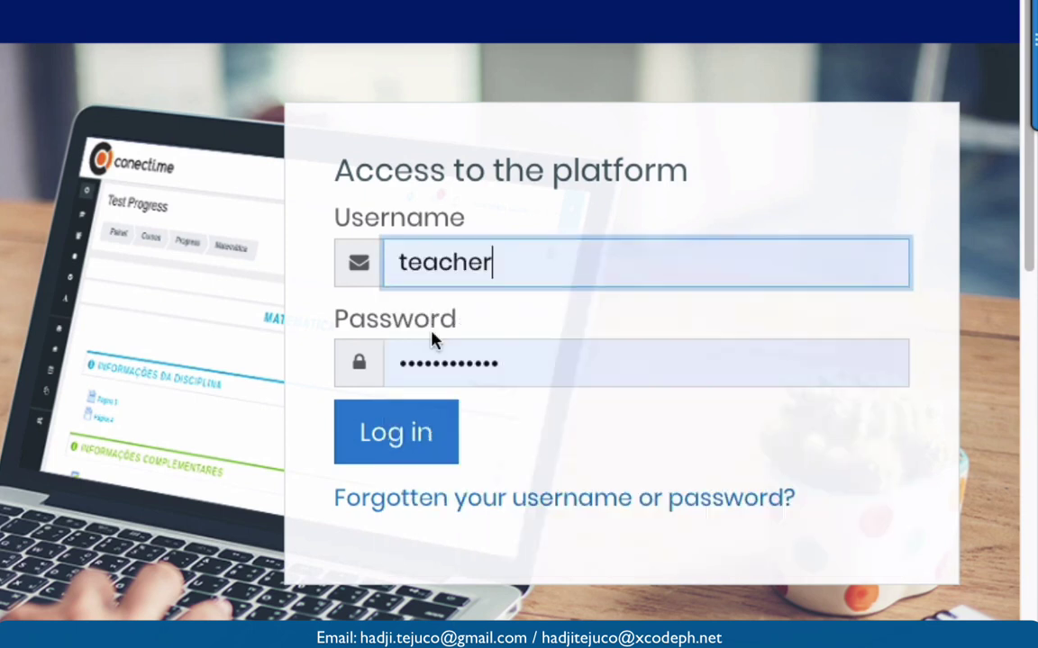
pyautogui.click(396, 450)
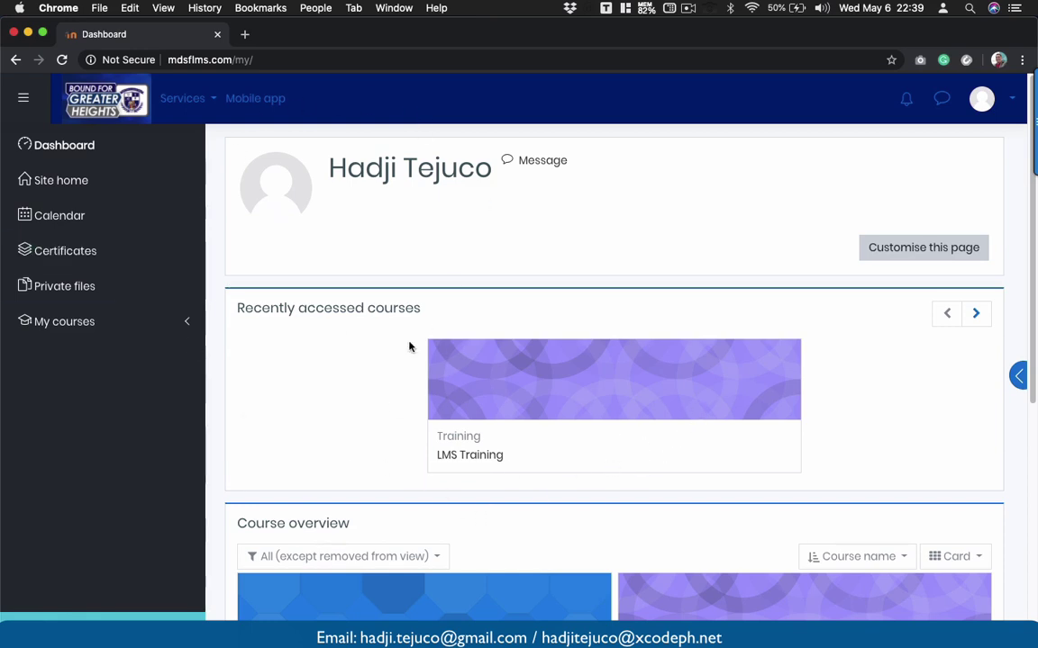
# Step: Examine the recently accessed courses on the dashboard and the filter options of the Course overview
pyautogui.moveTo(237, 308); pyautogui.dragTo(400, 321)
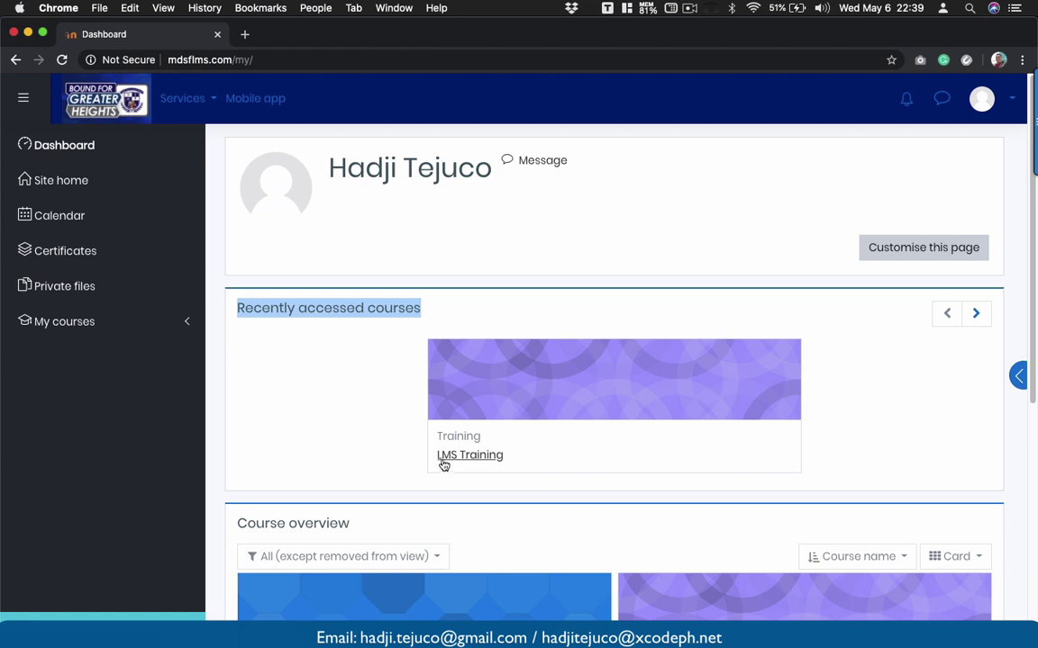
pyautogui.click(976, 315)
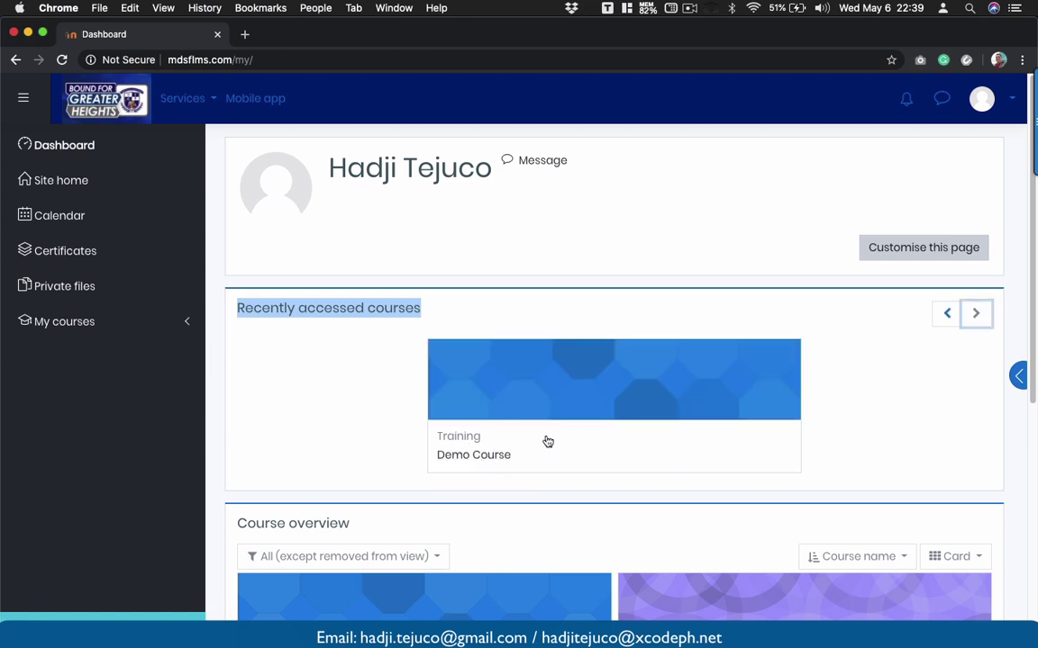
pyautogui.scroll(-5, 523, 405)
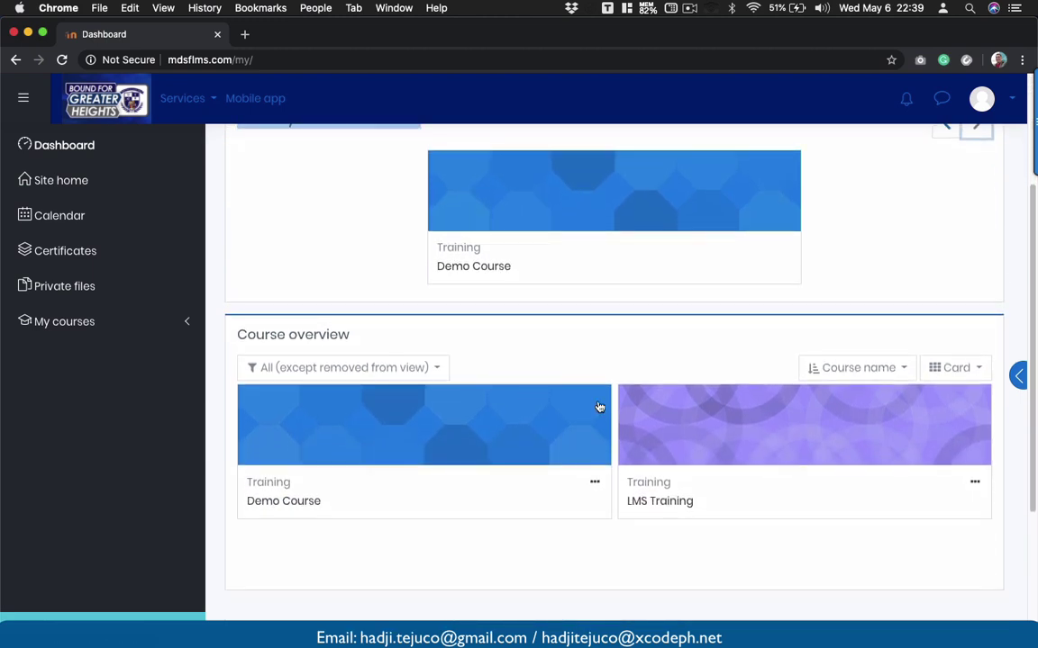
pyautogui.click(440, 371)
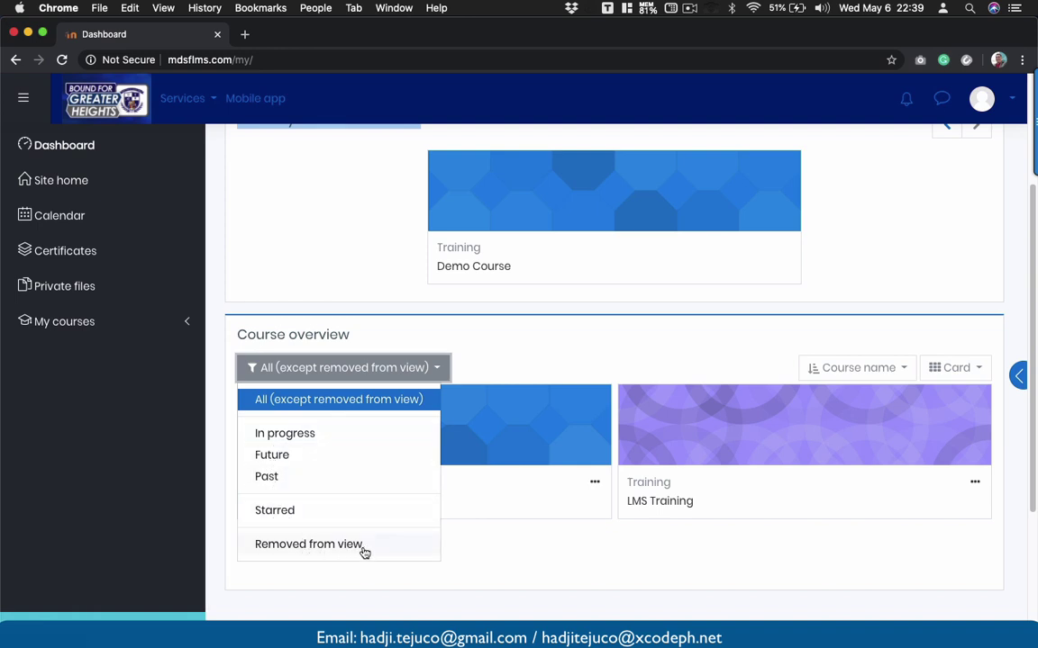
pyautogui.click(502, 343)
pyautogui.scroll(4, 502, 343)
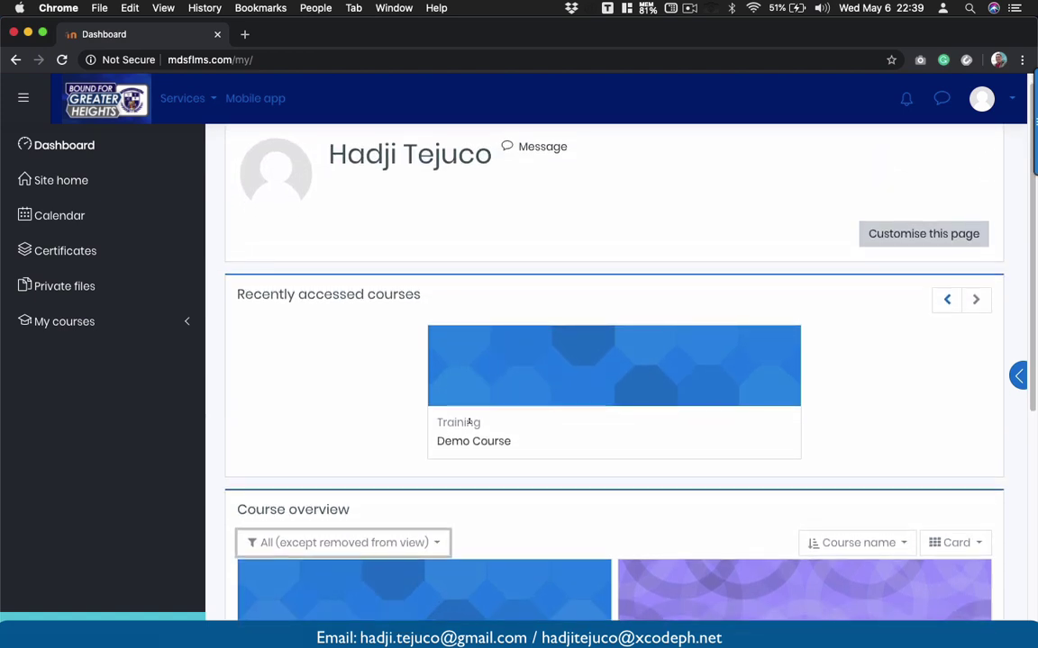
pyautogui.scroll(-3, 468, 421)
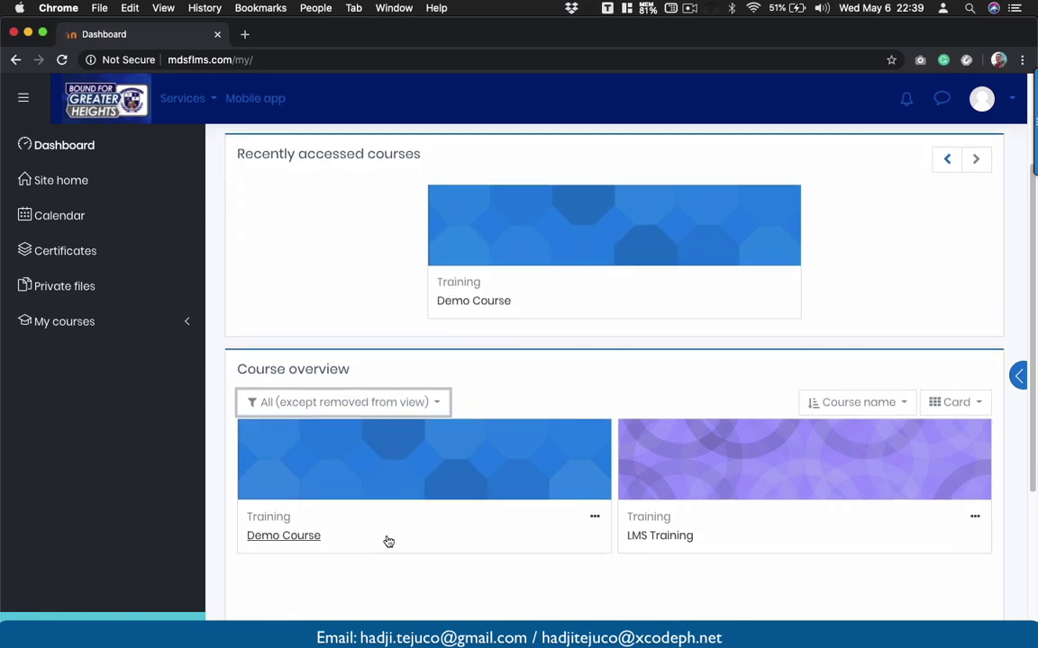
# Step: Open the LMS Training course from the Course overview and look over its introduction and first sections
pyautogui.click(657, 539)
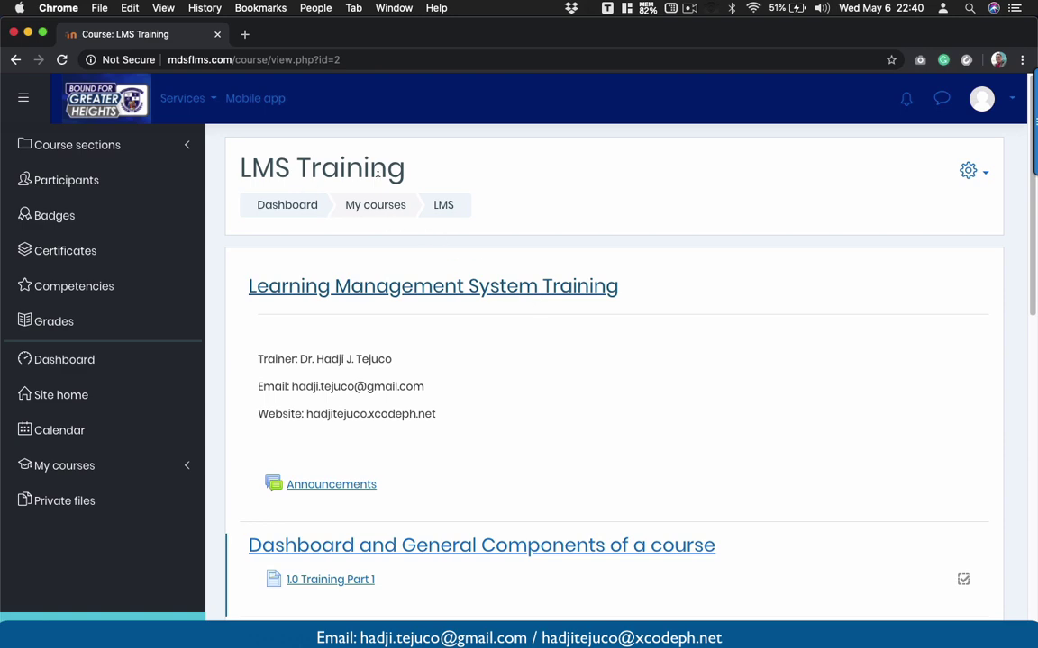
pyautogui.scroll(-2, 418, 360)
pyautogui.scroll(-2, 418, 360)
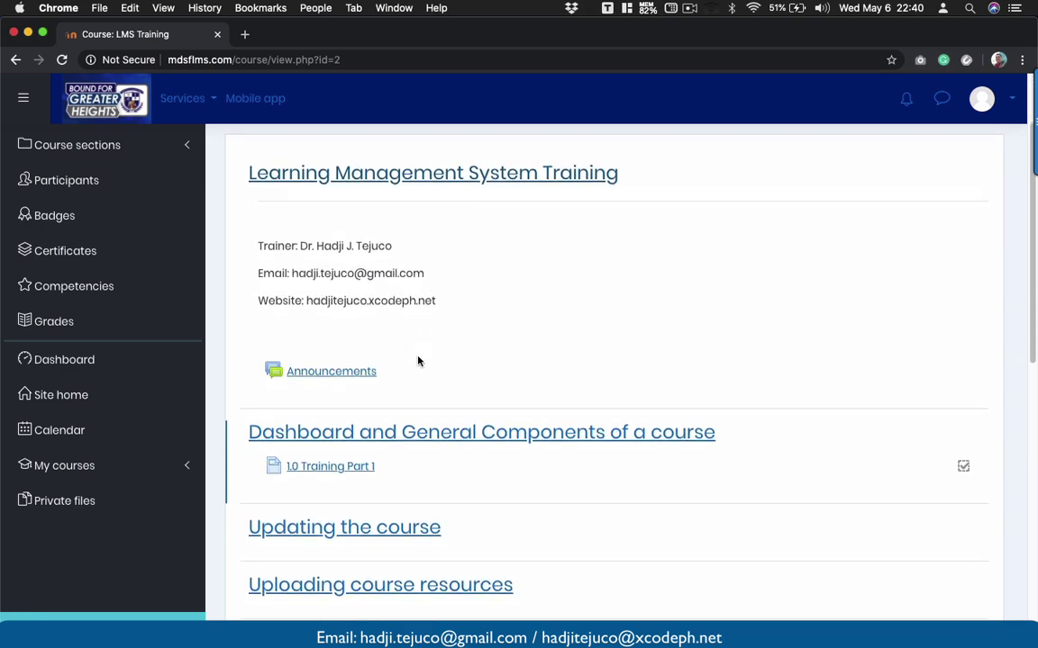
pyautogui.scroll(1, 418, 360)
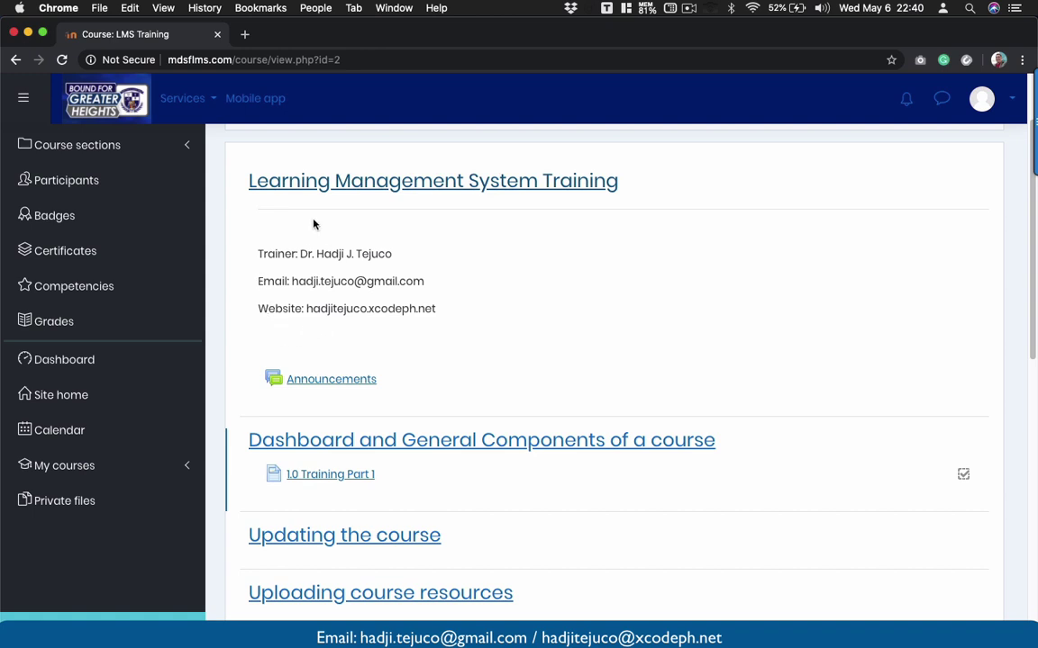
pyautogui.scroll(-1, 306, 299)
pyautogui.scroll(1, 306, 299)
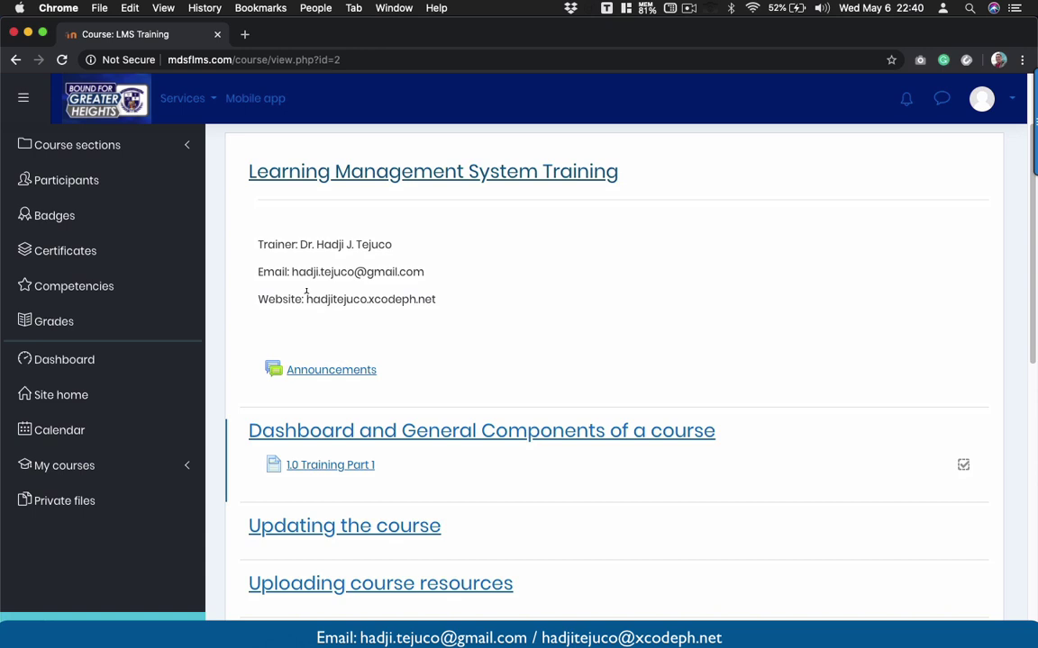
# Step: Turn editing on for the LMS Training course and look over its editable sections
pyautogui.scroll(3, 366, 295)
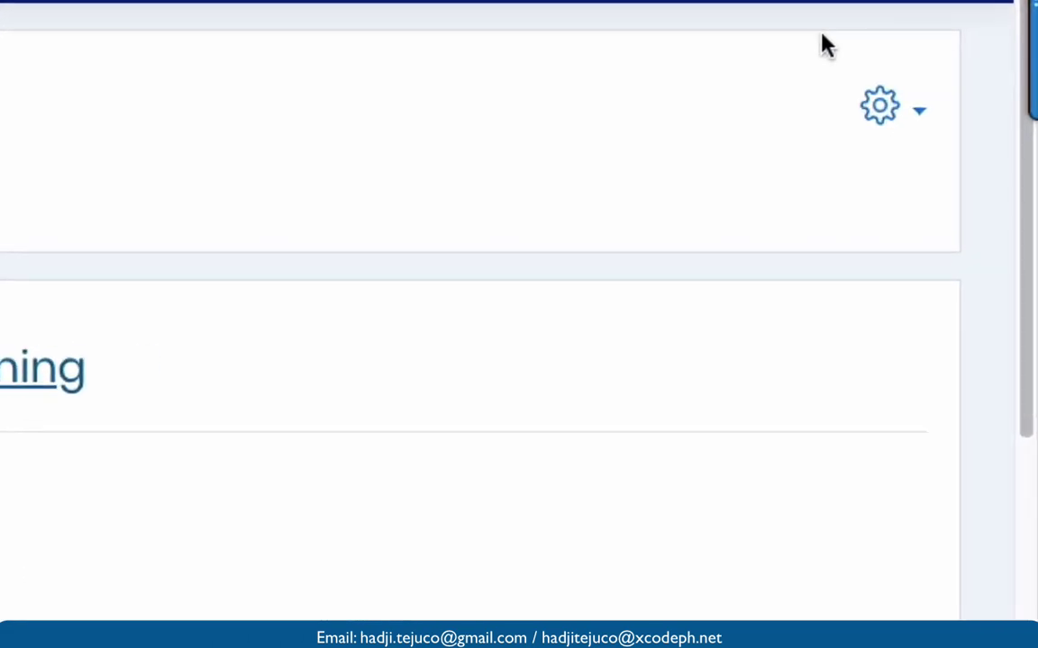
pyautogui.click(921, 121)
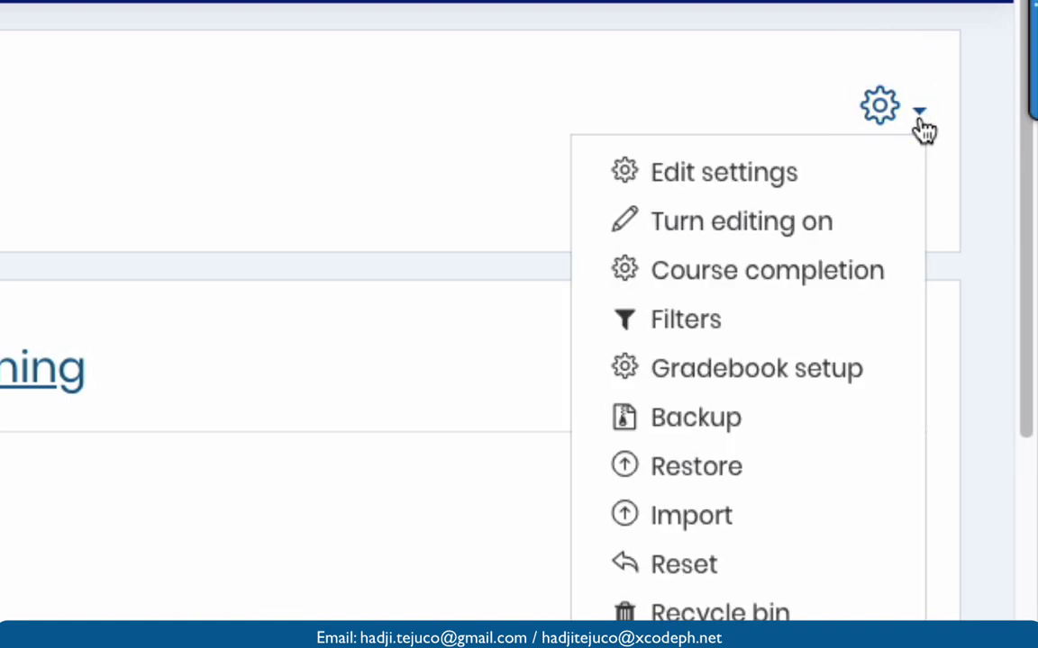
pyautogui.click(714, 233)
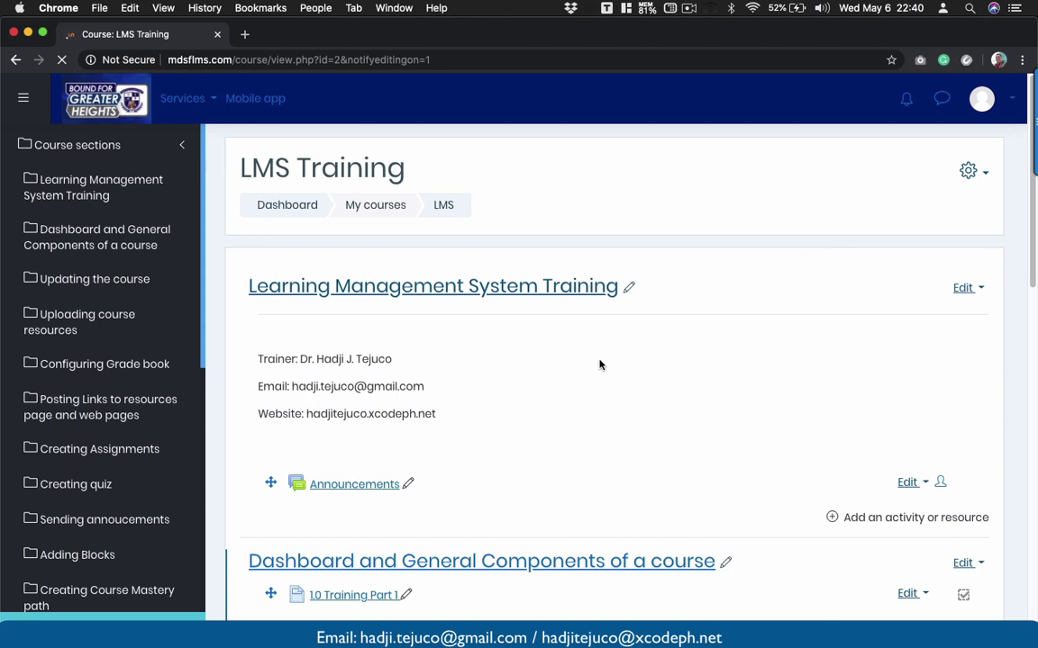
pyautogui.scroll(-5, 599, 365)
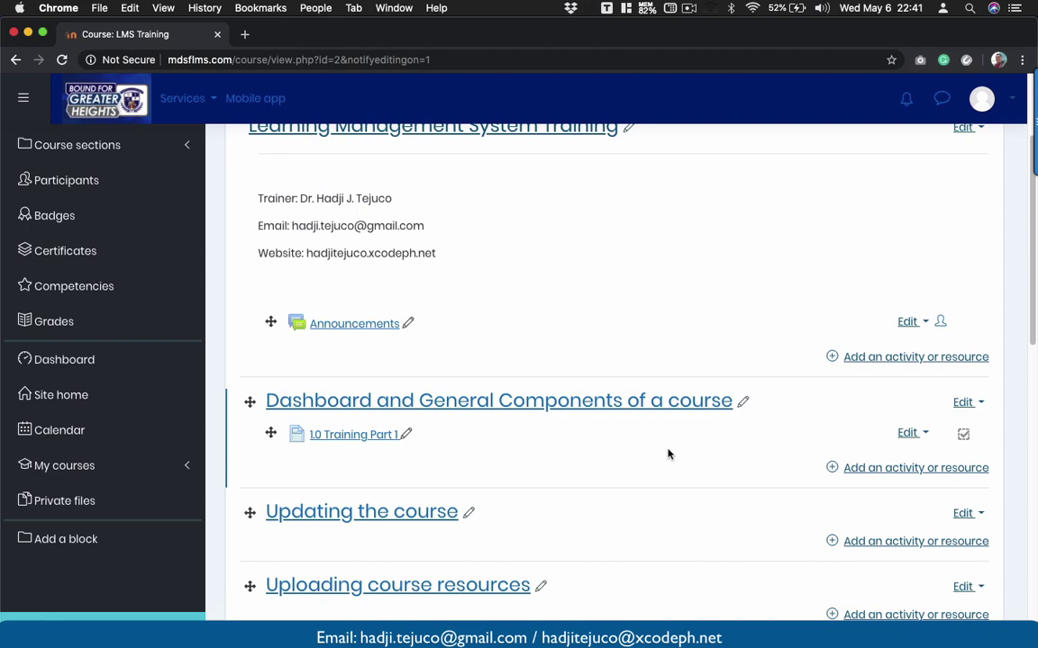
pyautogui.scroll(-2, 667, 453)
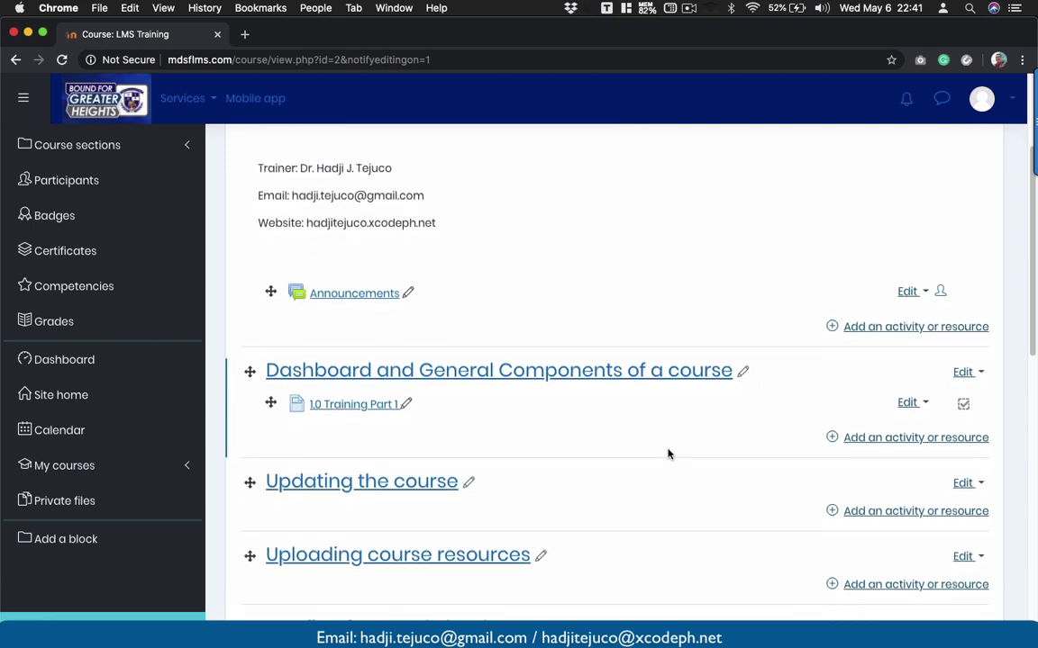
pyautogui.scroll(3, 667, 454)
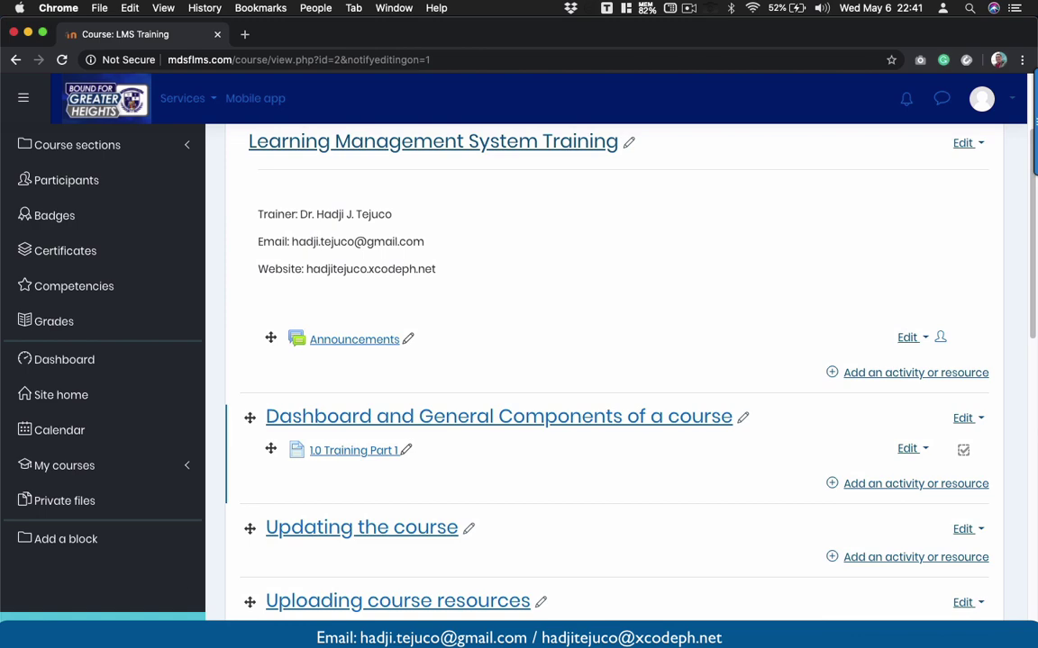
# Step: Check the files in the Syllabus folder in Finder, minimise its window and return to the course page in Chrome
pyautogui.click(48, 619)
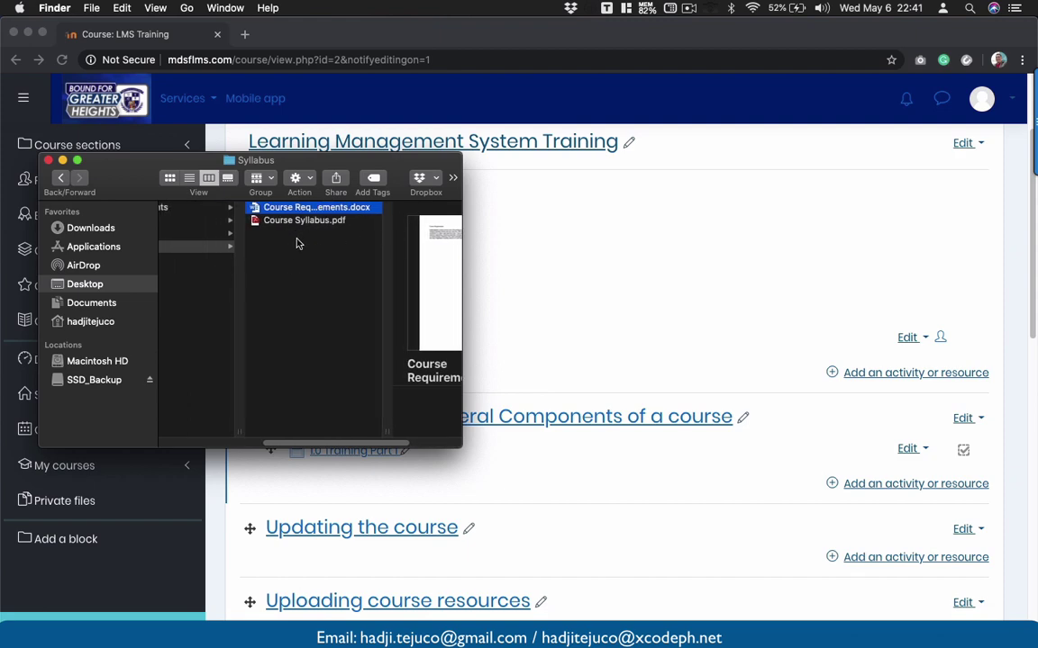
pyautogui.click(64, 160)
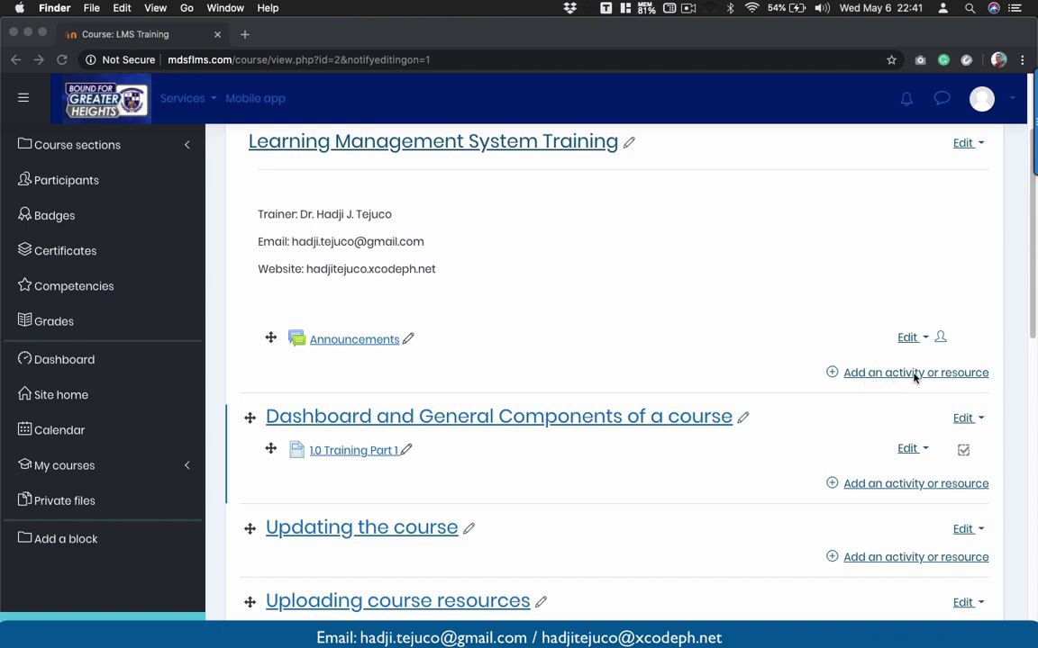
pyautogui.click(878, 360)
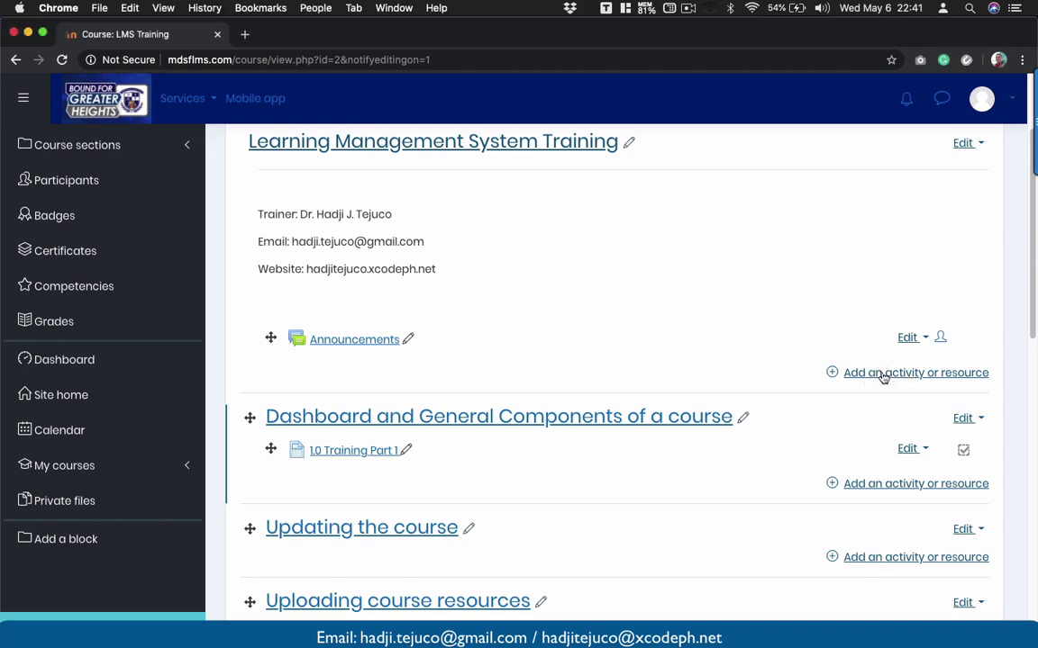
# Step: Start adding a new File resource to the course's opening Learning Management System Training section
pyautogui.click(883, 372)
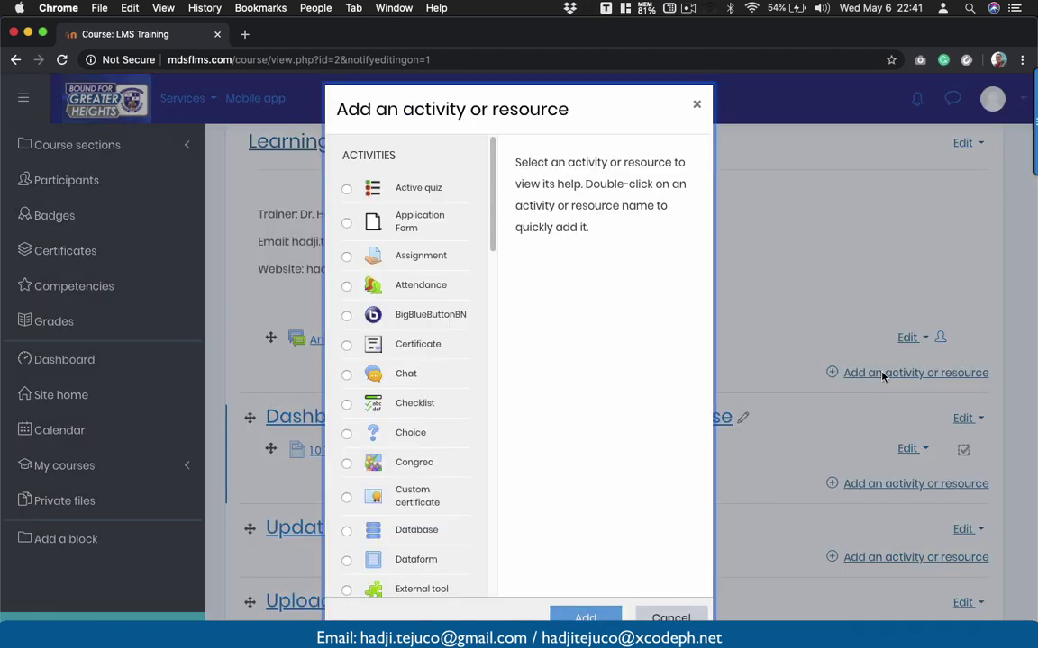
pyautogui.click(695, 105)
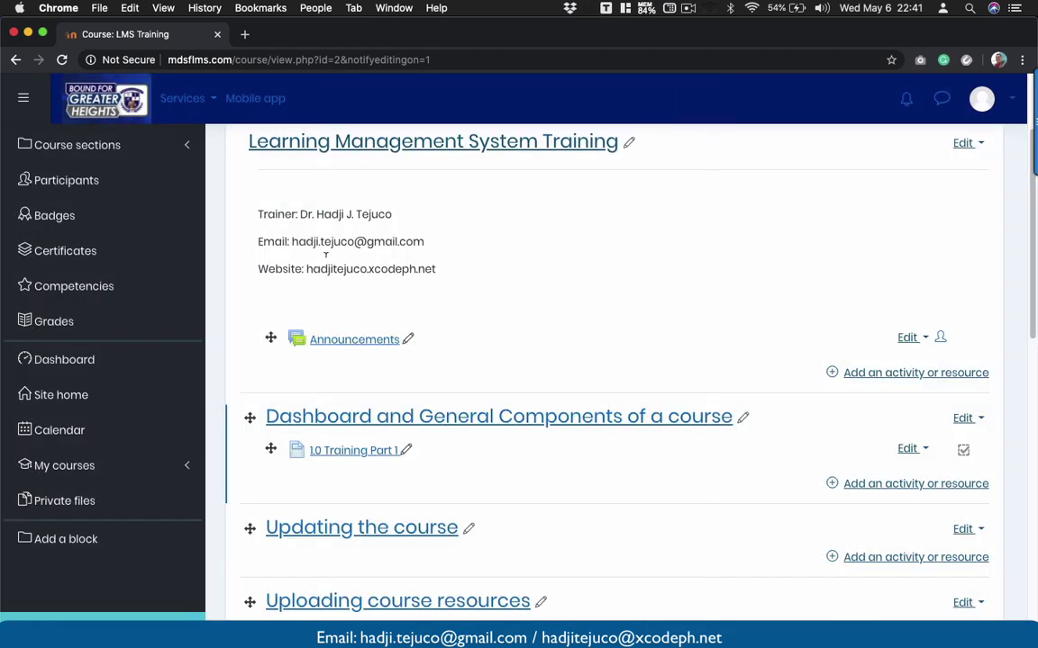
pyautogui.click(919, 373)
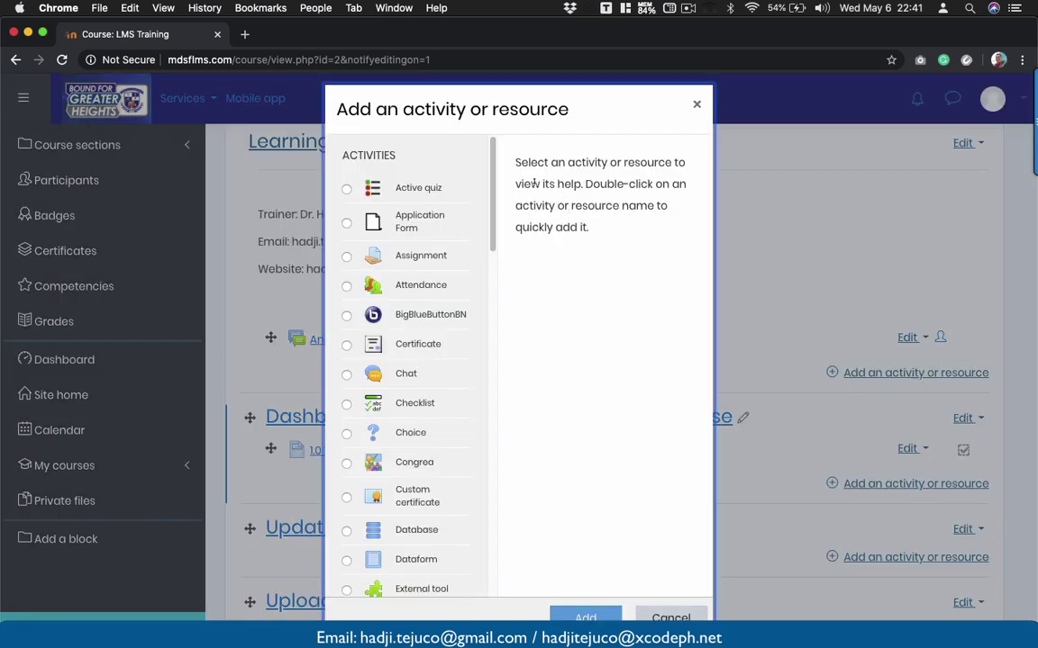
pyautogui.scroll(-5, 489, 231)
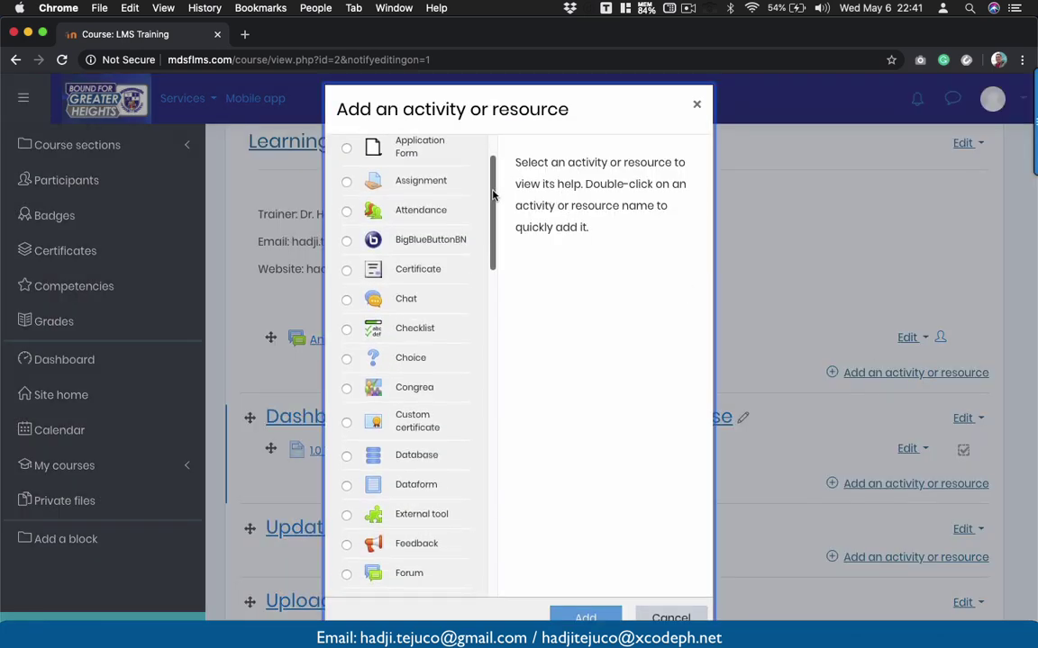
pyautogui.scroll(-2, 490, 236)
pyautogui.moveTo(488, 241); pyautogui.dragTo(495, 523)
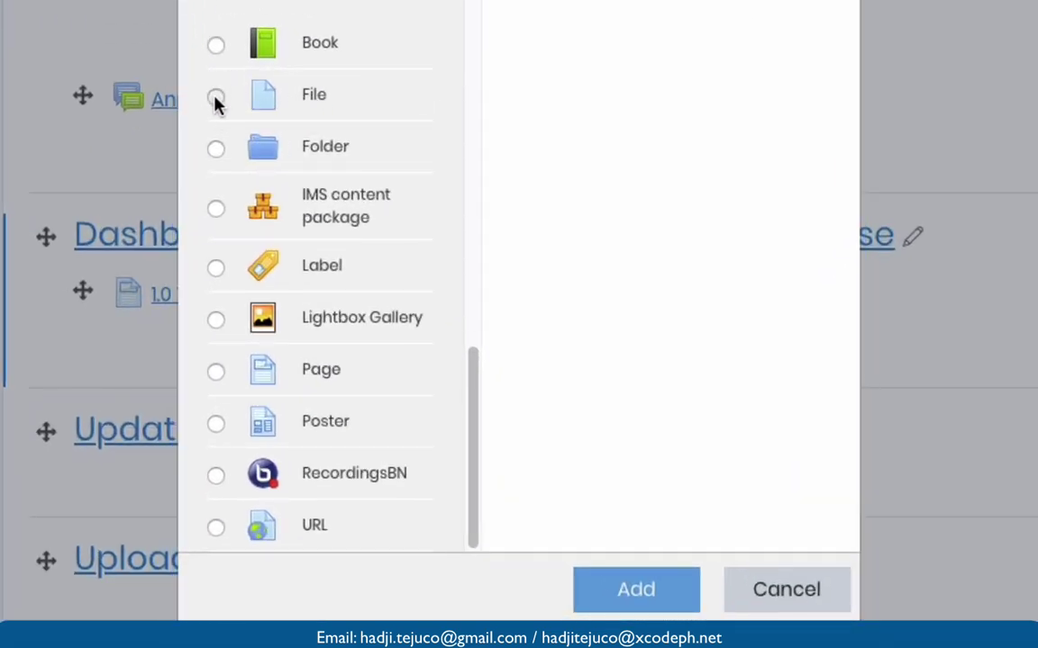
pyautogui.click(216, 97)
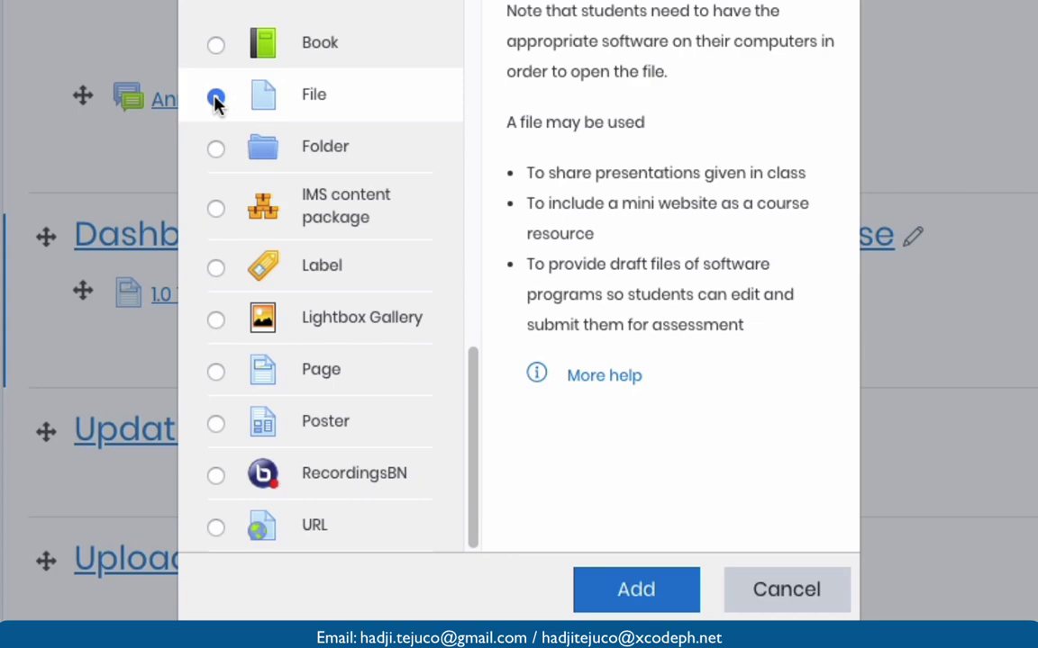
pyautogui.click(619, 590)
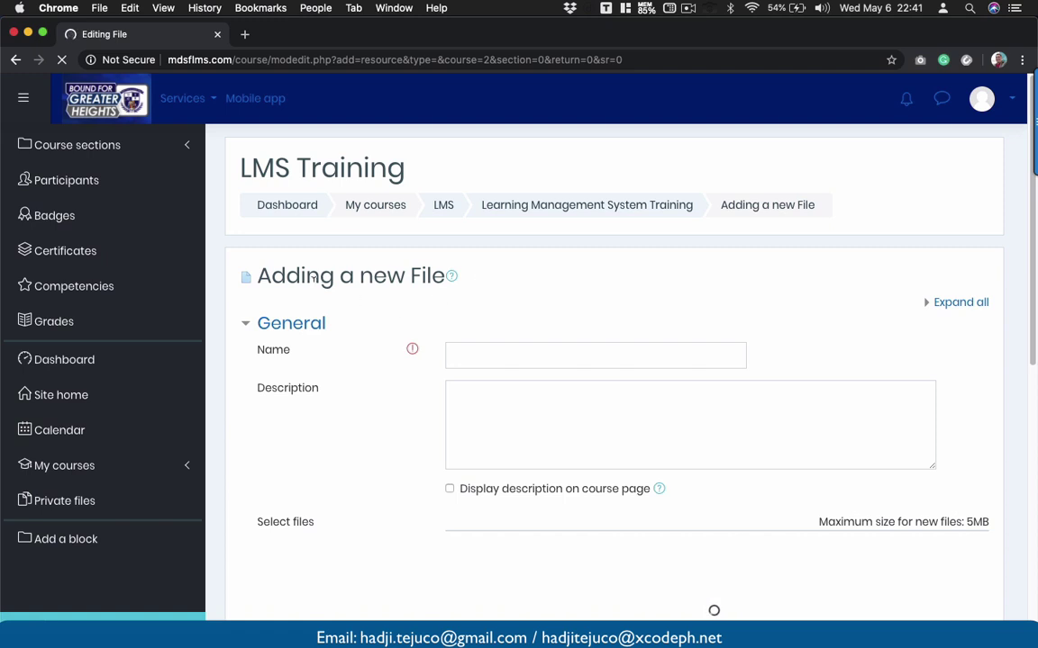
# Step: Name the file resource "Course Syllabus", describe it as "This is the course syllabus" and display the description on the course page
pyautogui.click(493, 350)
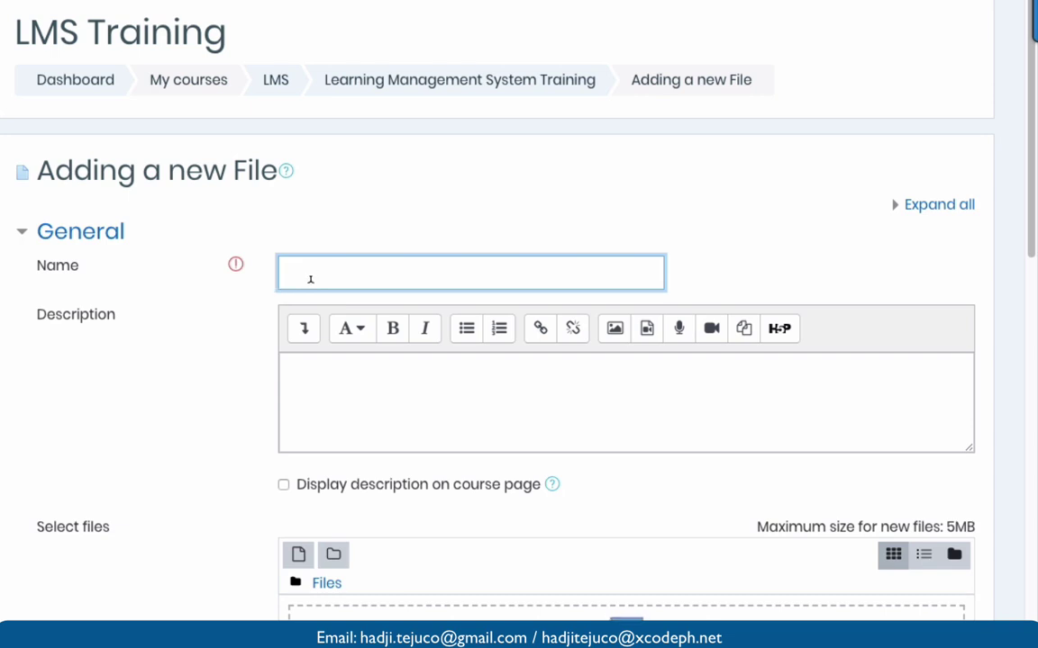
pyautogui.write('S')
pyautogui.press('BackSpace')
pyautogui.write('Course Syllabus')
pyautogui.click(372, 369)
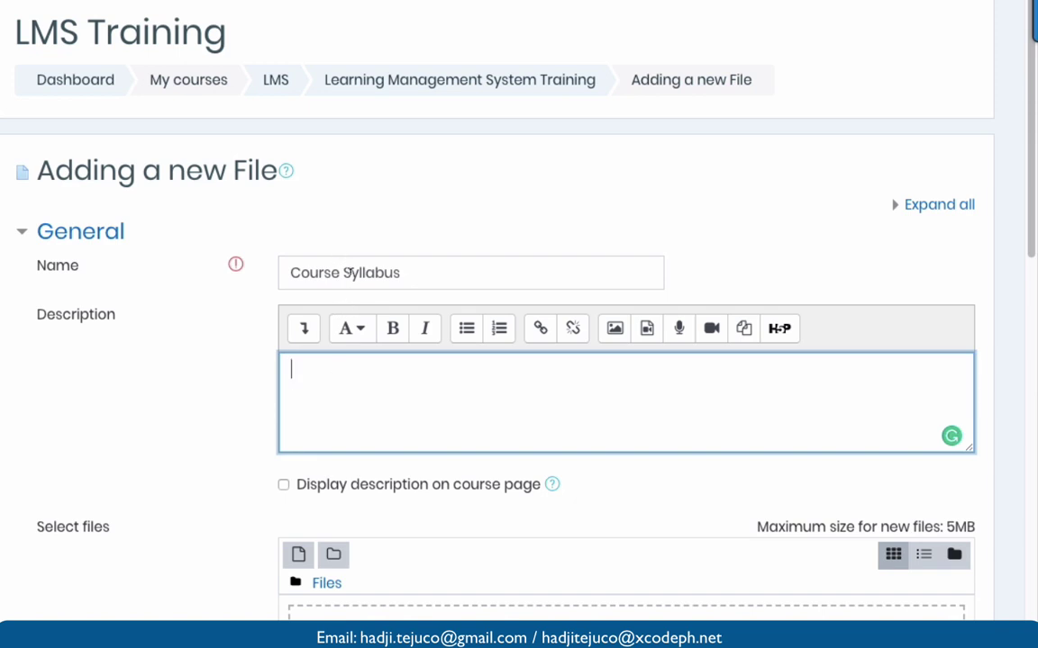
pyautogui.write('This is the course syllabus')
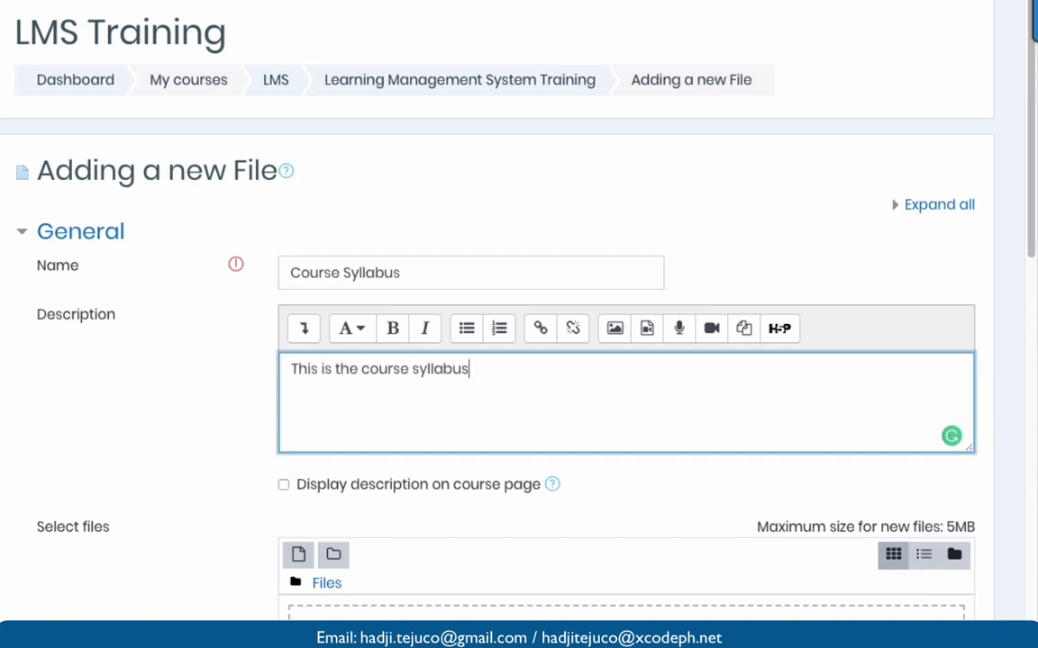
pyautogui.click(283, 485)
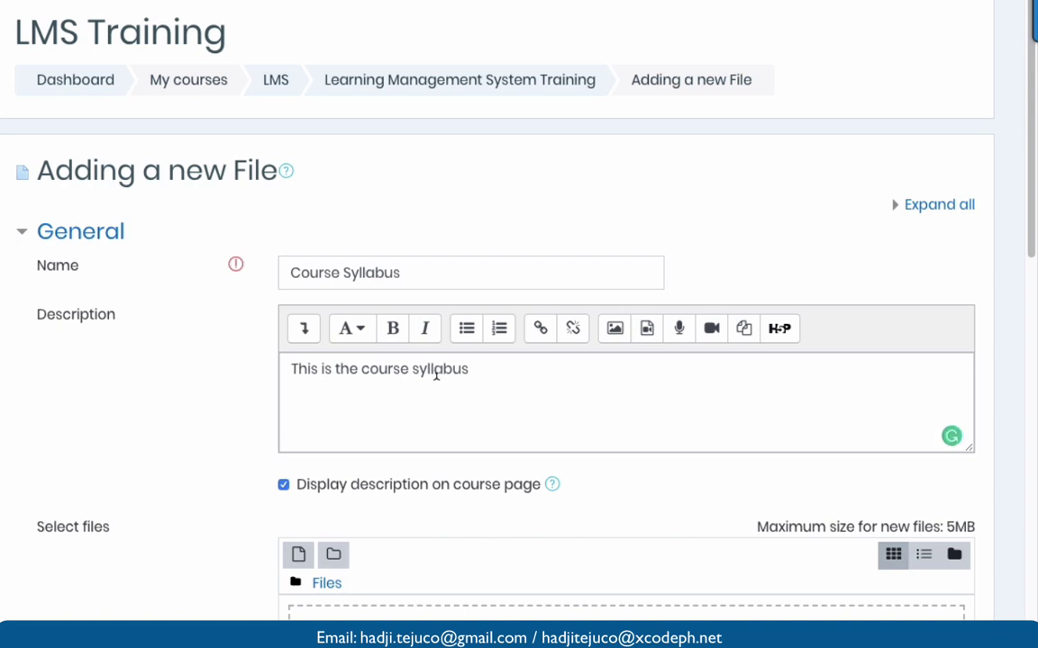
# Step: Add Course Requirements.docx from the Syllabus folder in Finder to the resource's selected files
pyautogui.scroll(-5, 435, 377)
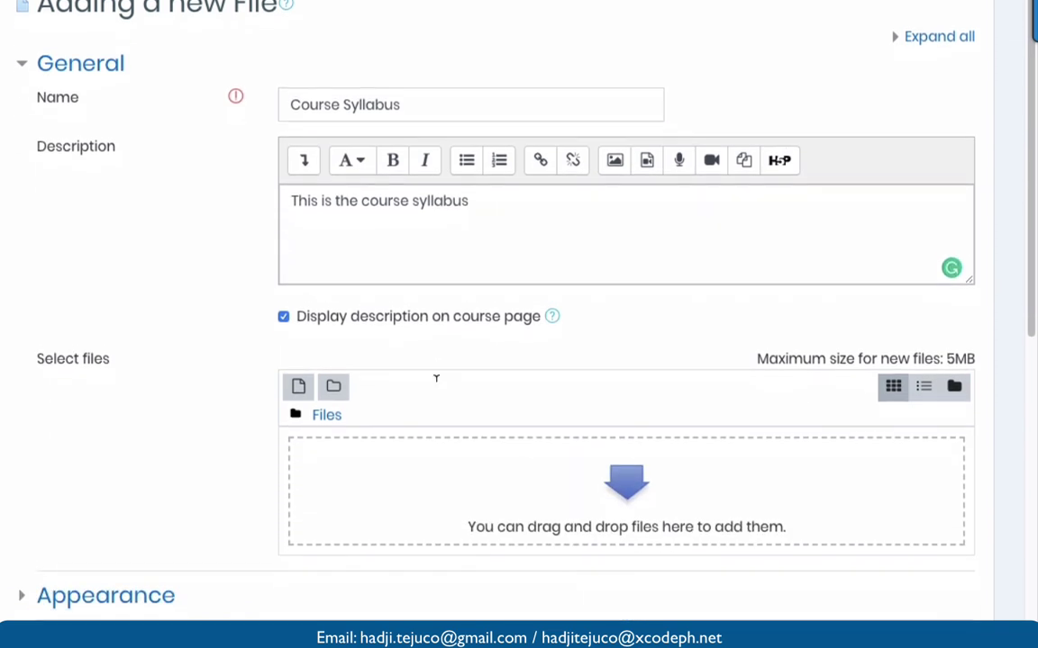
pyautogui.scroll(-2, 436, 383)
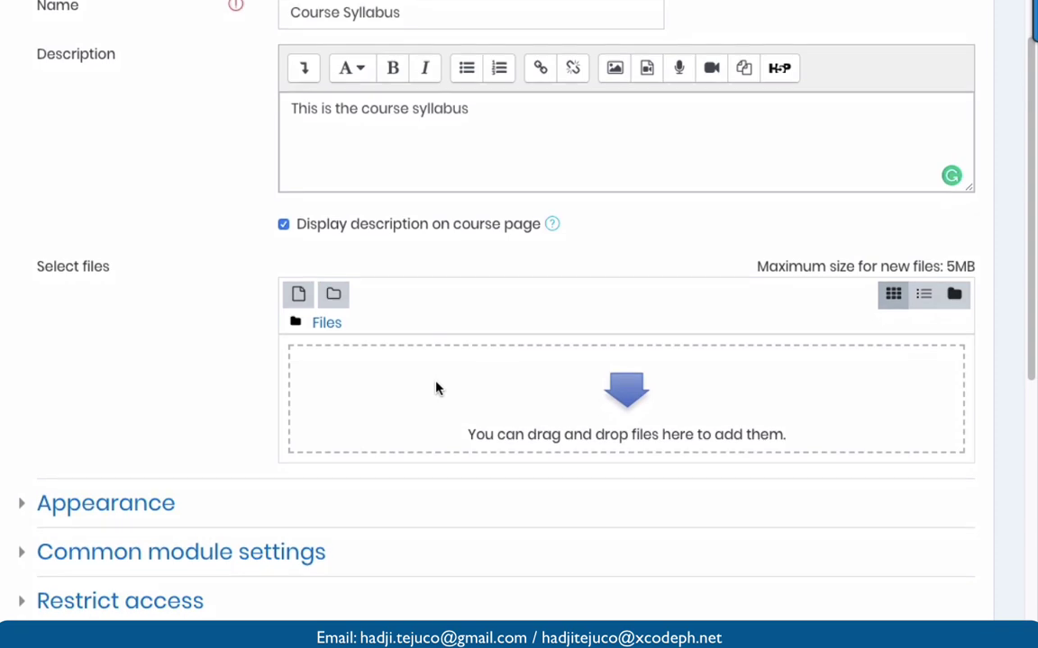
pyautogui.scroll(-1, 436, 387)
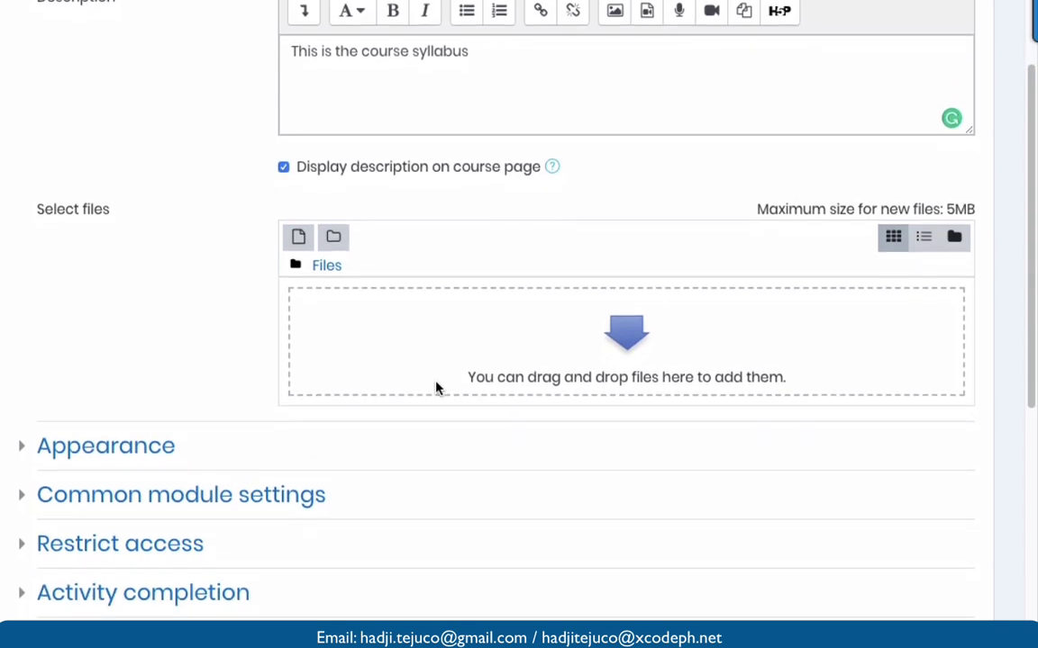
pyautogui.scroll(1, 436, 387)
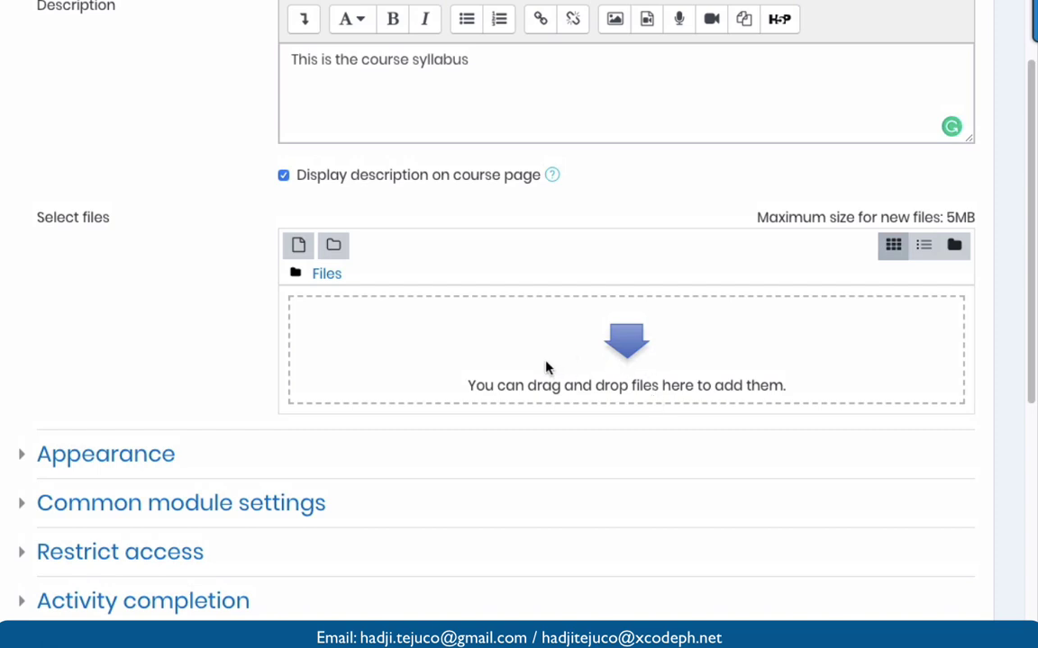
pyautogui.moveTo(135, 644)
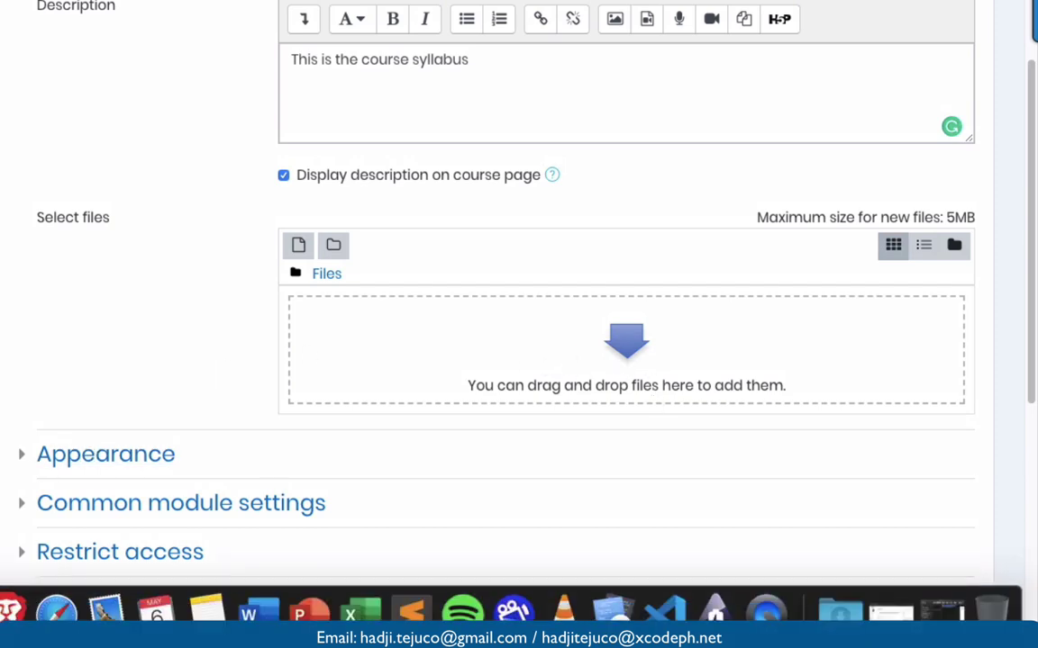
pyautogui.click(941, 612)
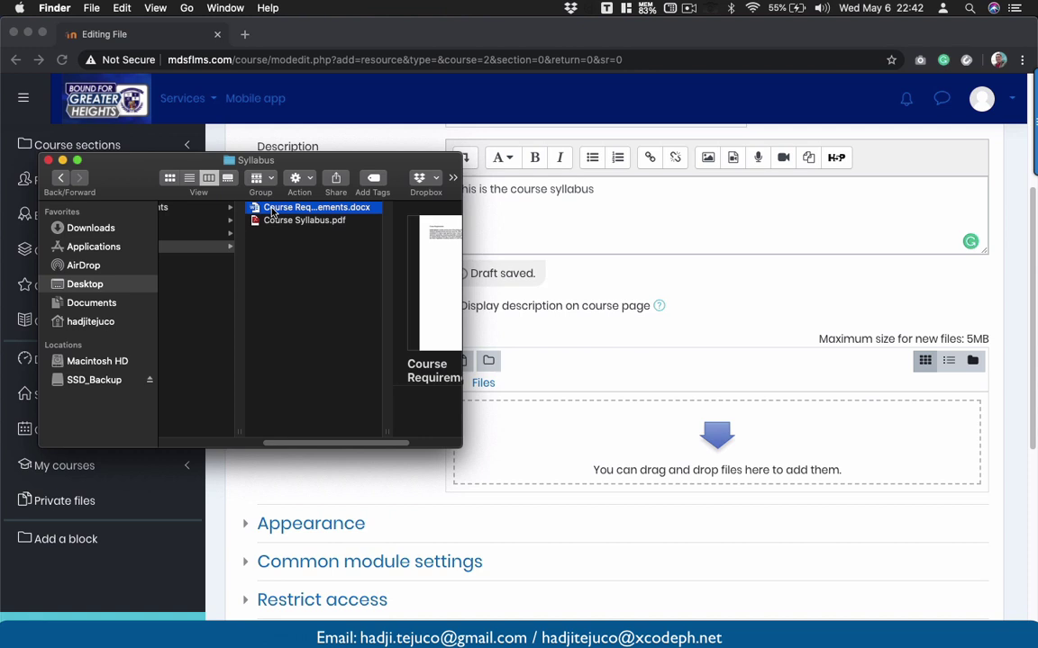
pyautogui.moveTo(273, 212); pyautogui.dragTo(521, 430)
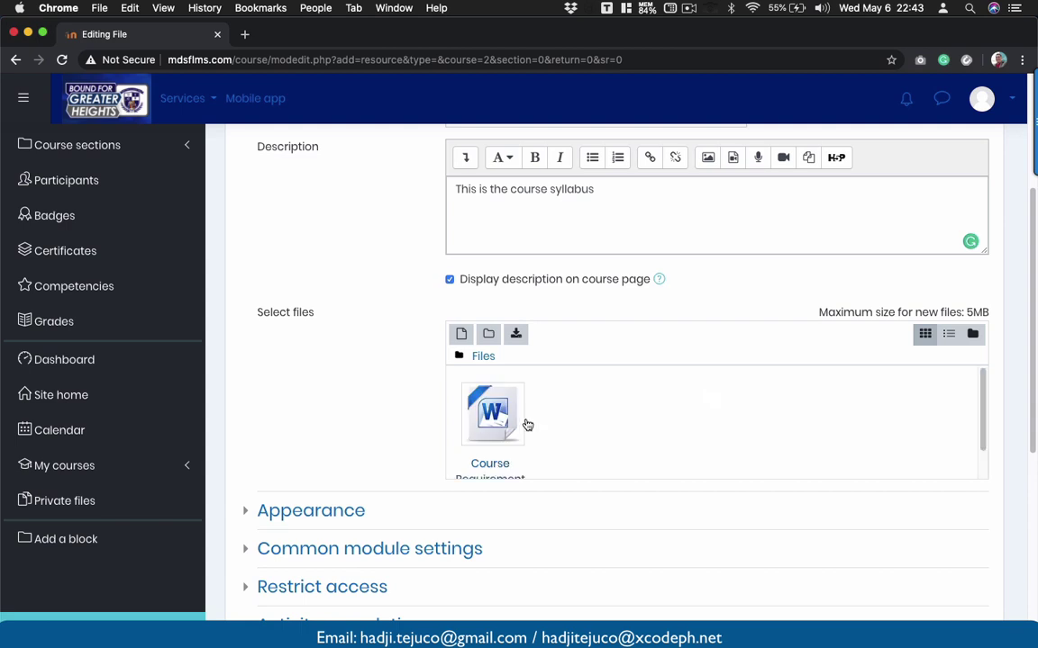
pyautogui.scroll(-1, 532, 420)
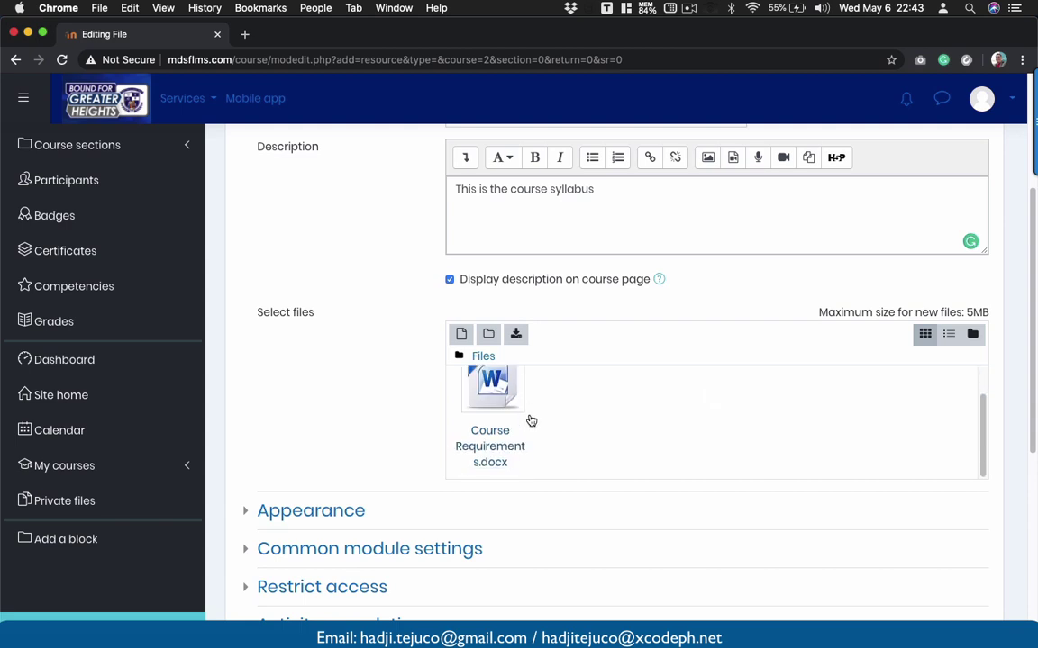
# Step: Set completion tracking to "Show activity as complete when conditions are met" with student viewing required, and save the resource, returning to the course
pyautogui.scroll(-4, 380, 422)
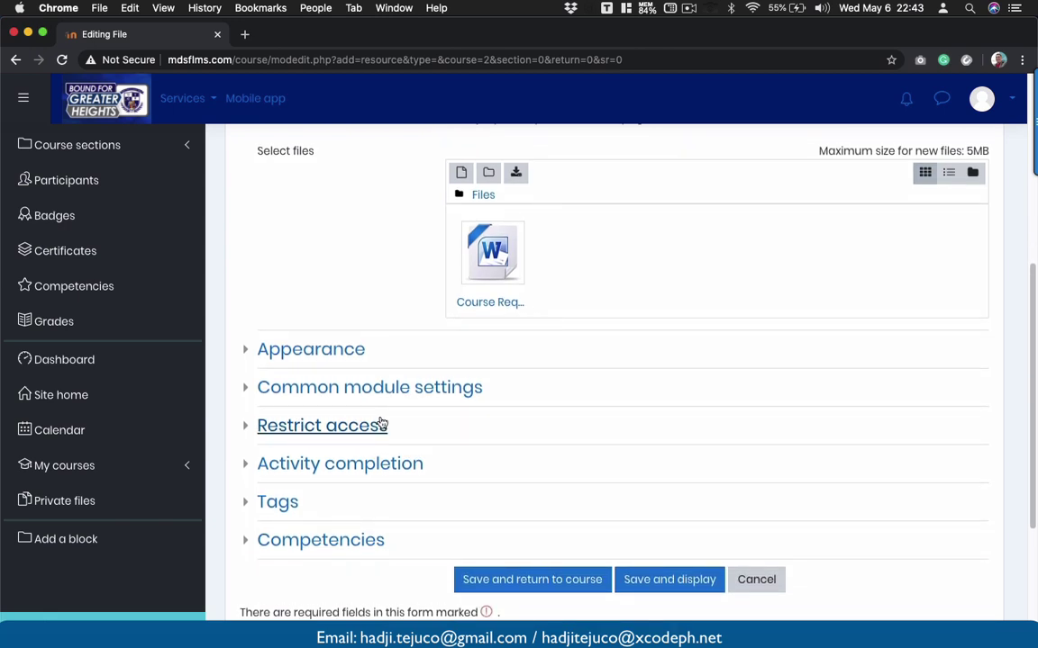
pyautogui.scroll(-3, 382, 424)
pyautogui.scroll(-1, 382, 423)
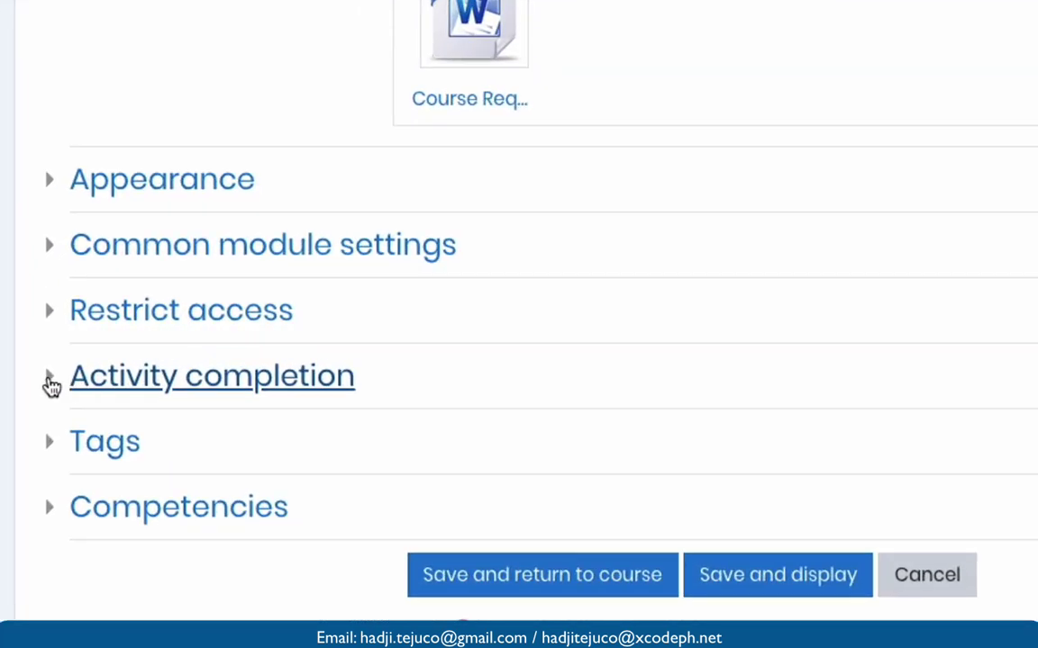
pyautogui.click(49, 382)
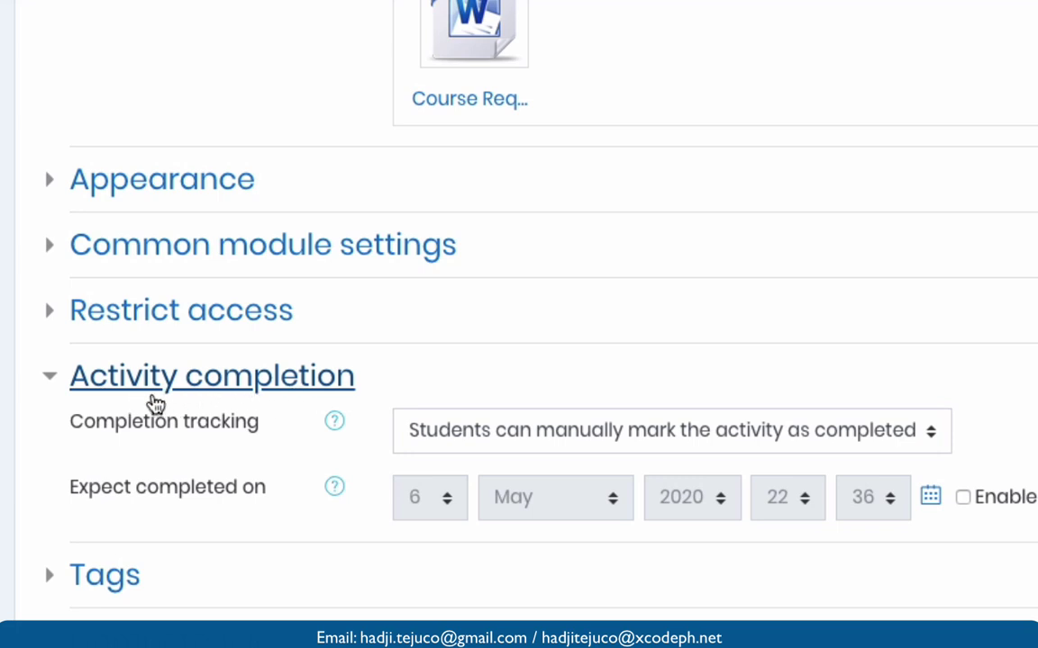
pyautogui.click(511, 437)
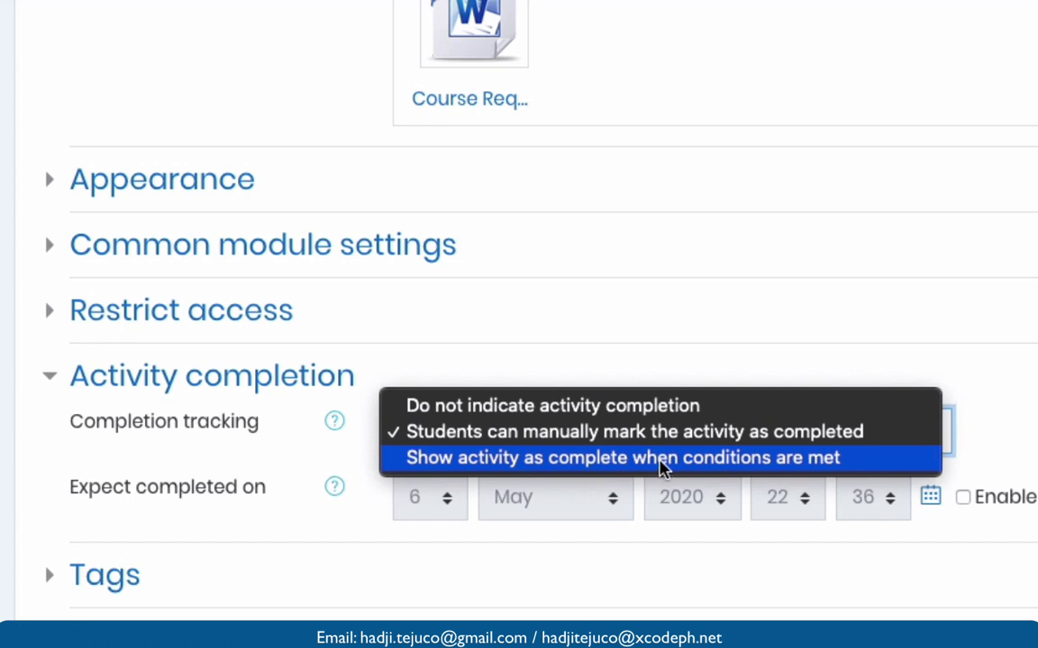
pyautogui.click(660, 458)
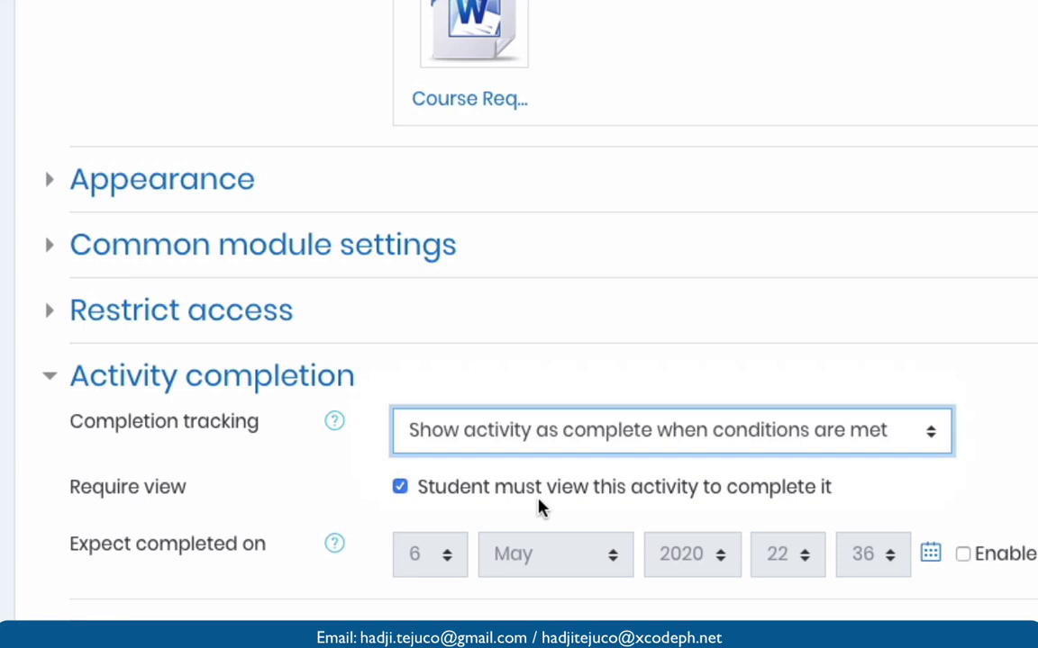
pyautogui.scroll(-3, 538, 509)
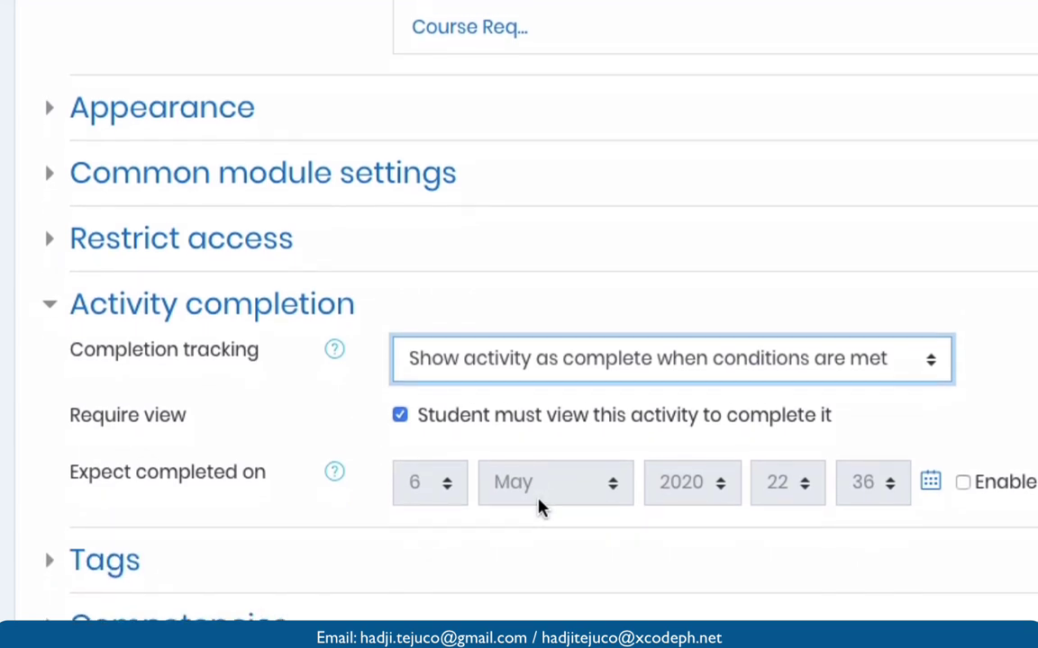
pyautogui.scroll(-1, 540, 504)
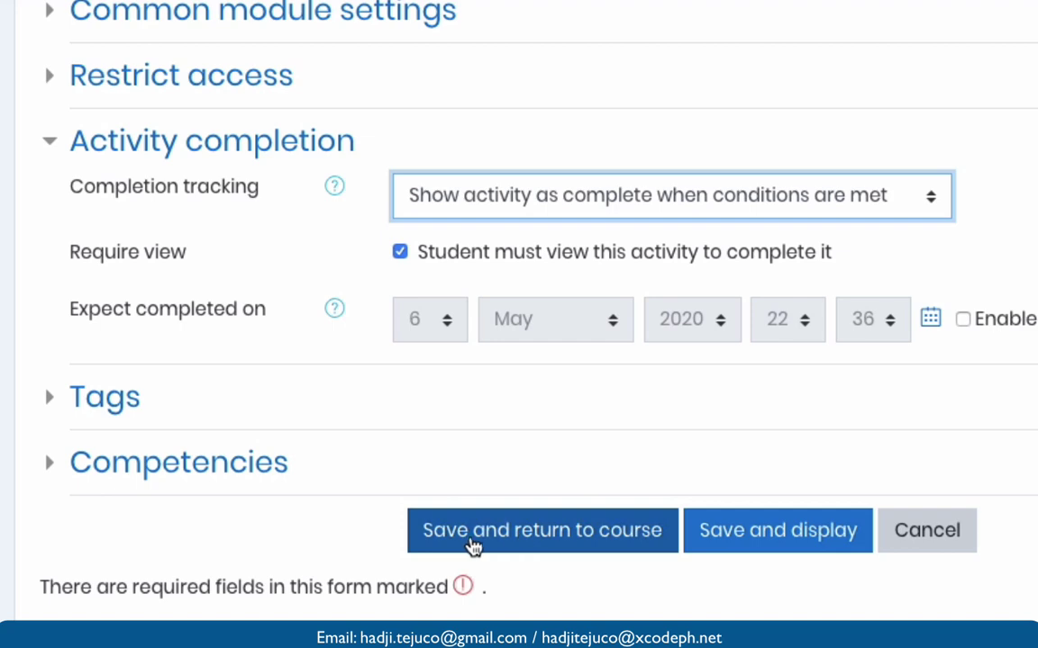
pyautogui.click(525, 545)
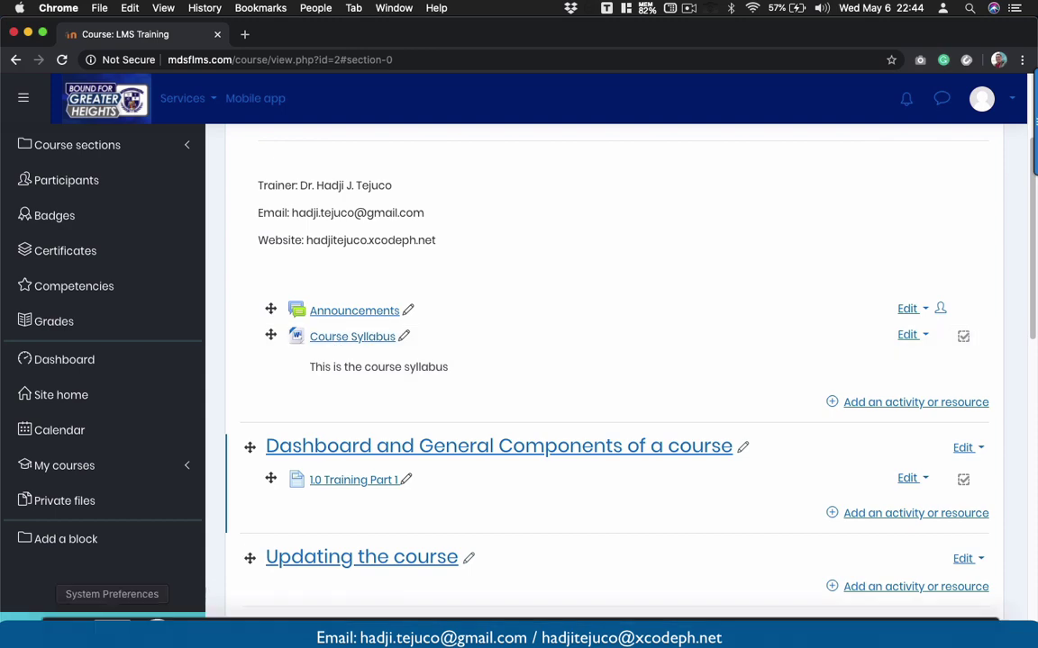
# Step: Add Course Syllabus.pdf from the Syllabus folder in Finder directly to the course's opening section, below the existing Course Syllabus resource
pyautogui.click(72, 615)
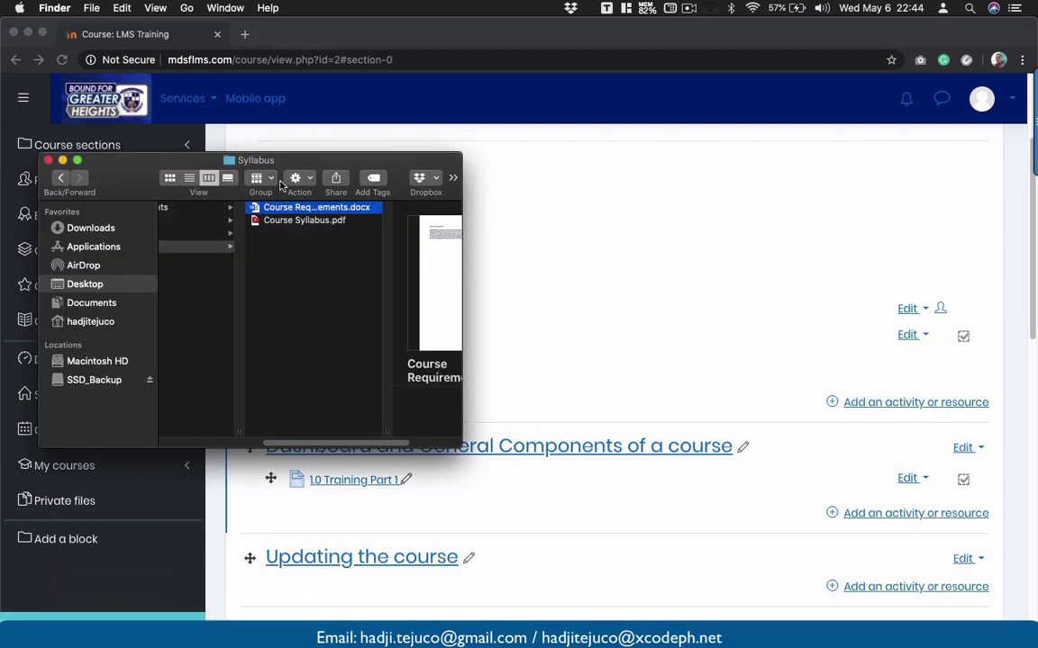
pyautogui.moveTo(279, 166); pyautogui.dragTo(786, 159)
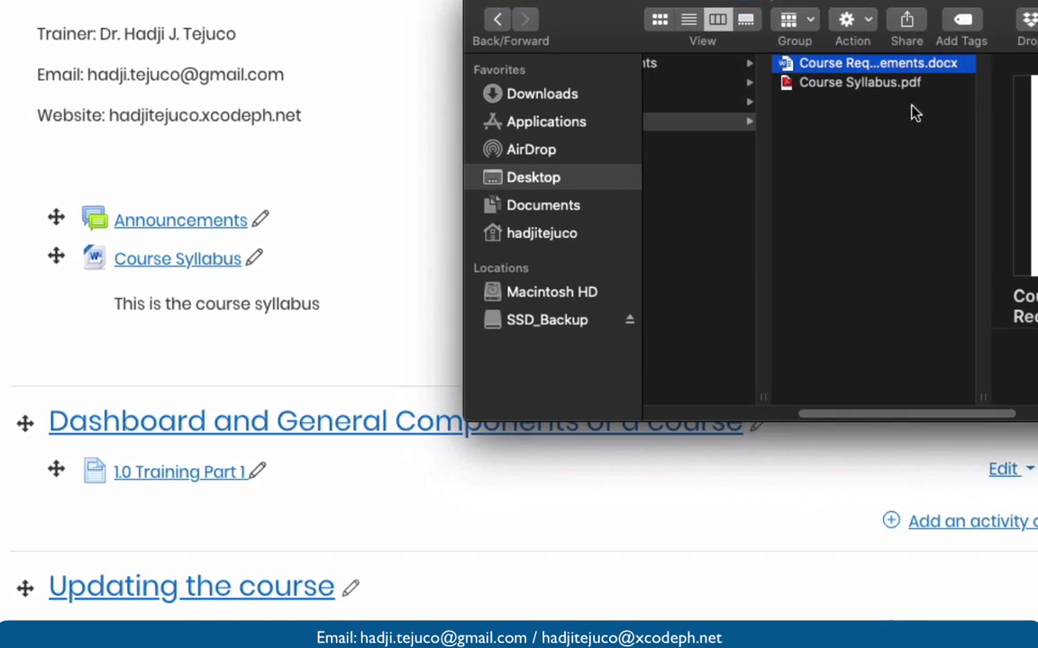
pyautogui.click(837, 86)
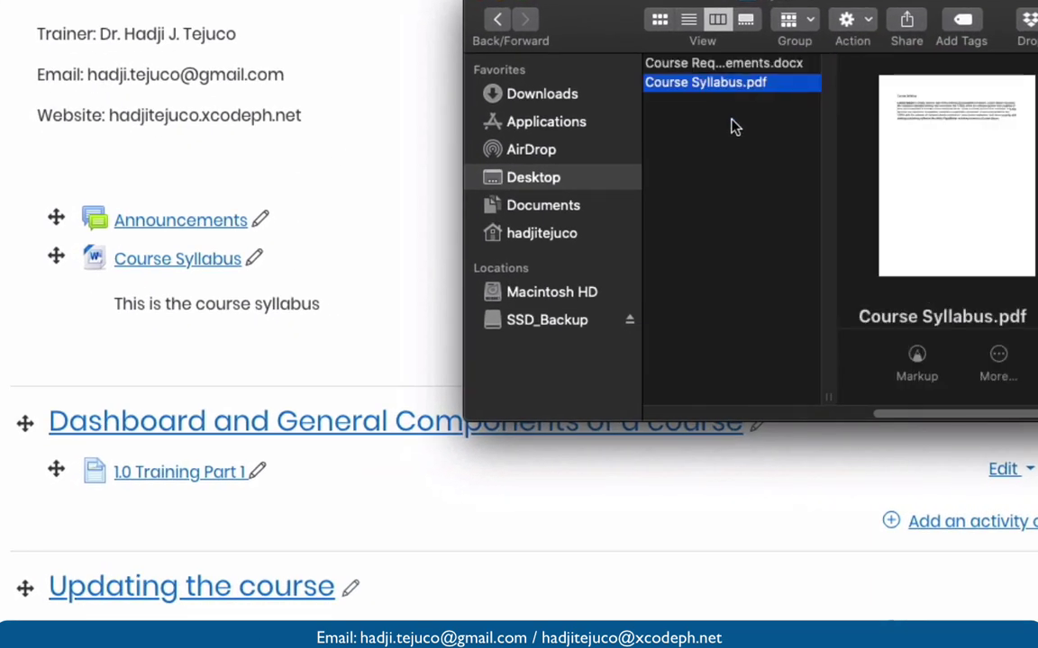
pyautogui.hscroll(-2, 732, 127)
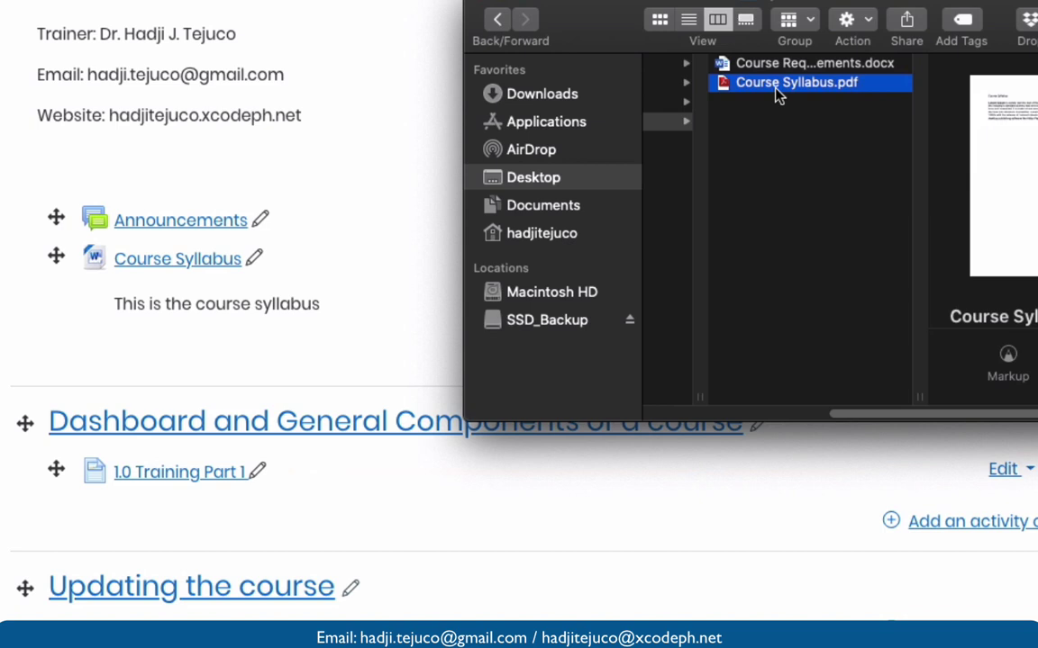
pyautogui.moveTo(771, 88); pyautogui.dragTo(139, 359)
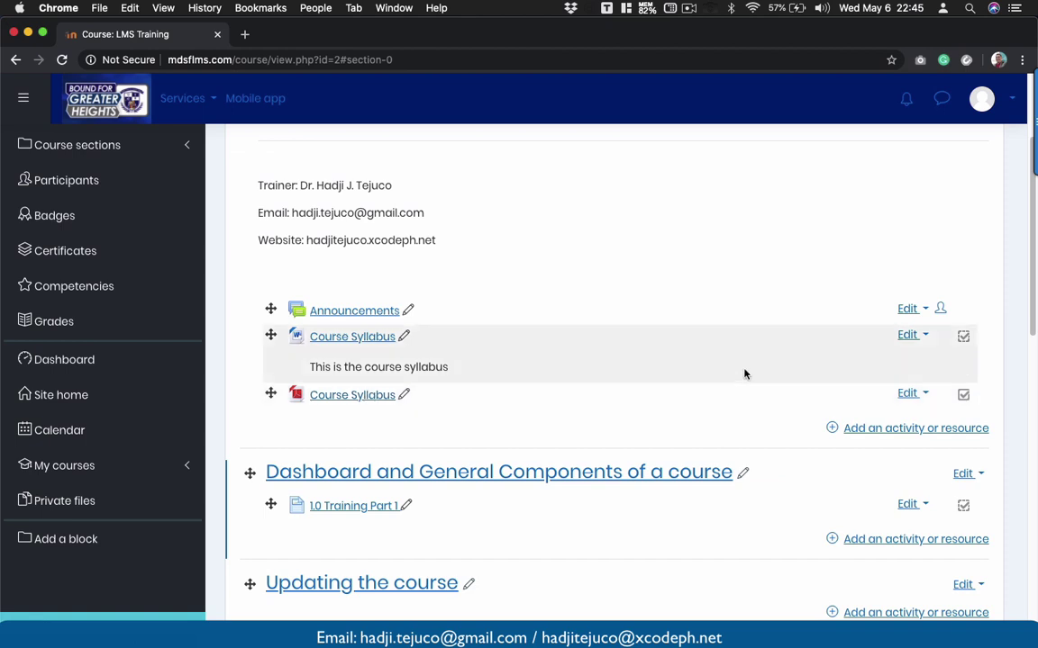
# Step: Open the settings of the PDF Course Syllabus resource and change its name to "Course Syllabus - Updated"
pyautogui.click(923, 395)
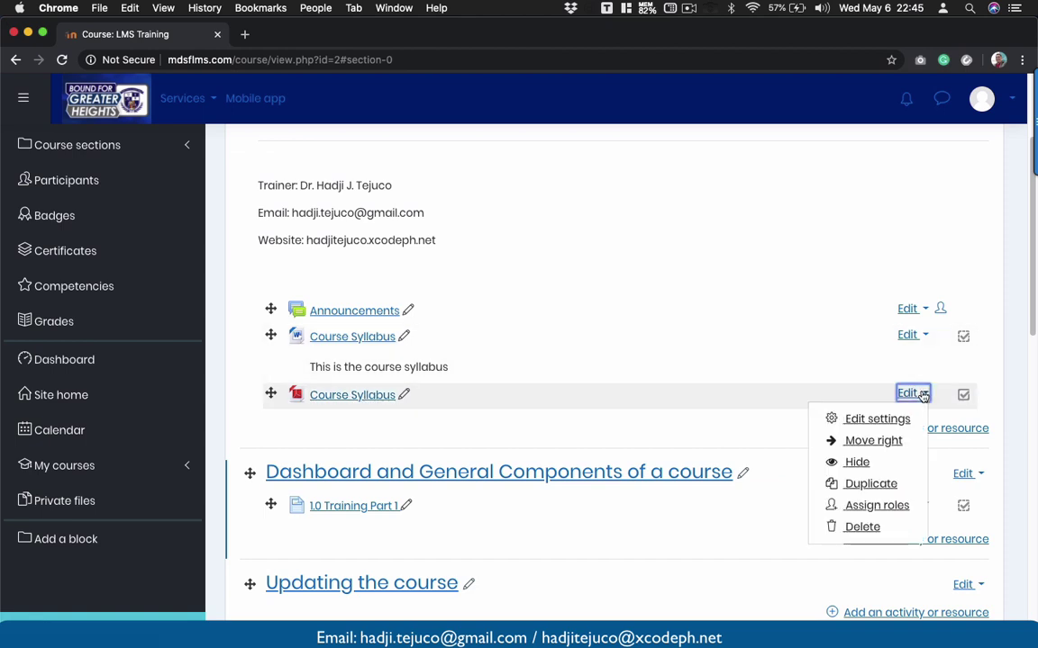
pyautogui.click(865, 420)
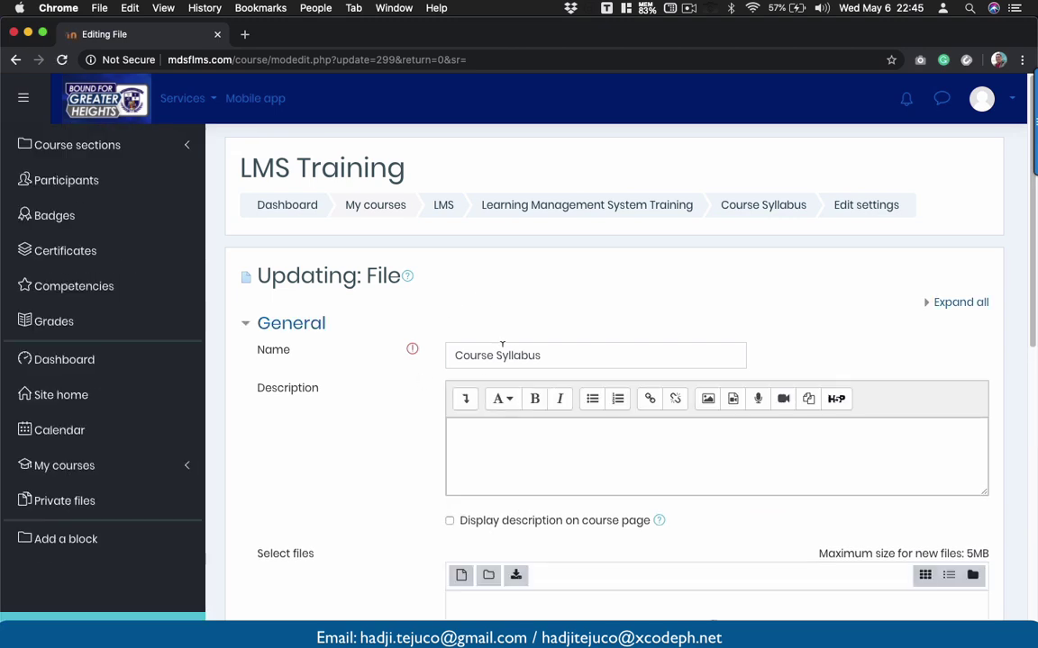
pyautogui.click(555, 355)
pyautogui.write('- Updated')
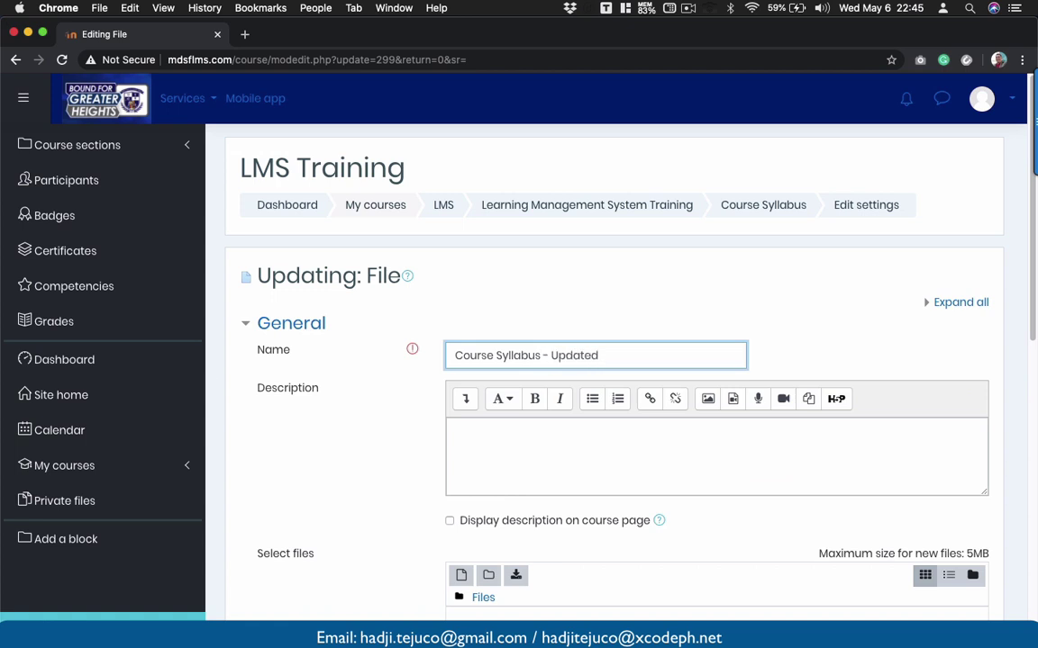
# Step: Set completion tracking to "Show activity as complete when conditions are met" with student viewing required for the updated syllabus, and save, returning to the course
pyautogui.scroll(-10, 566, 483)
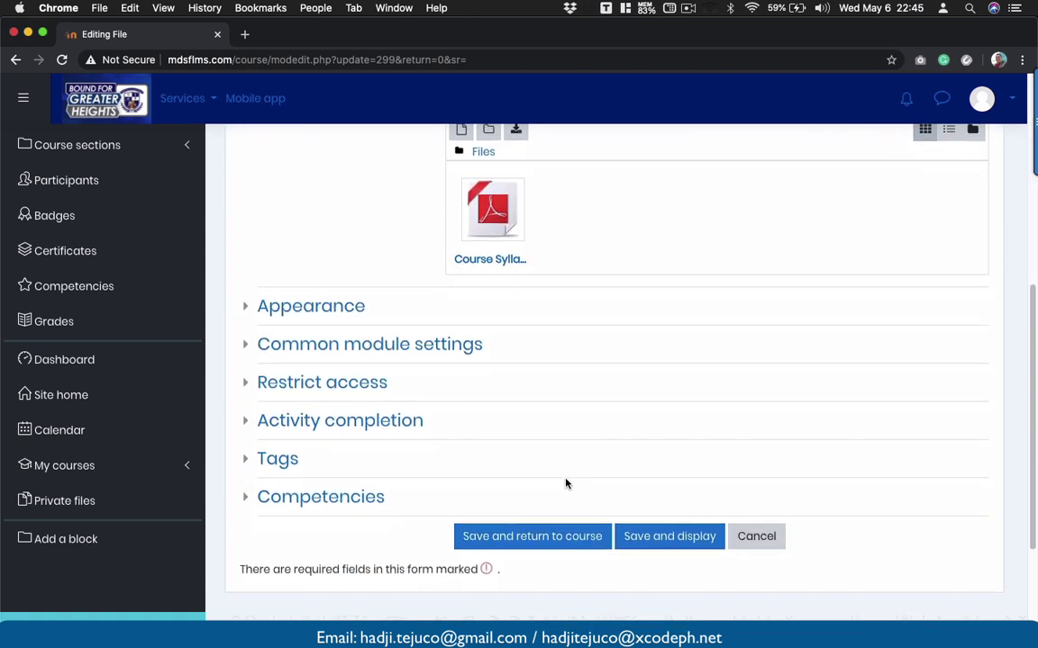
pyautogui.click(246, 421)
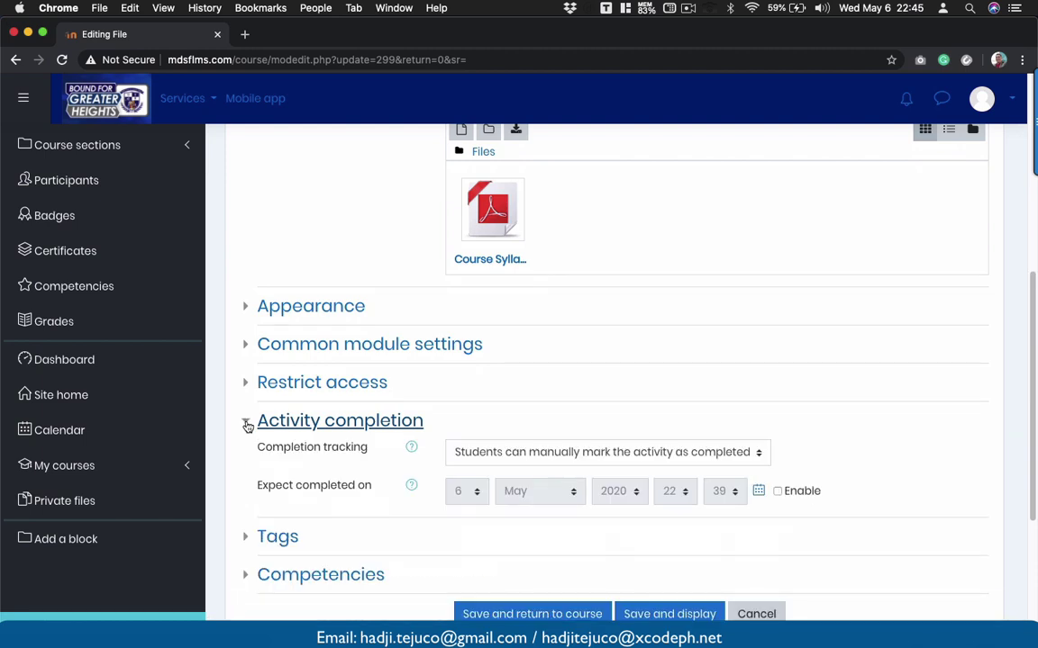
pyautogui.click(558, 457)
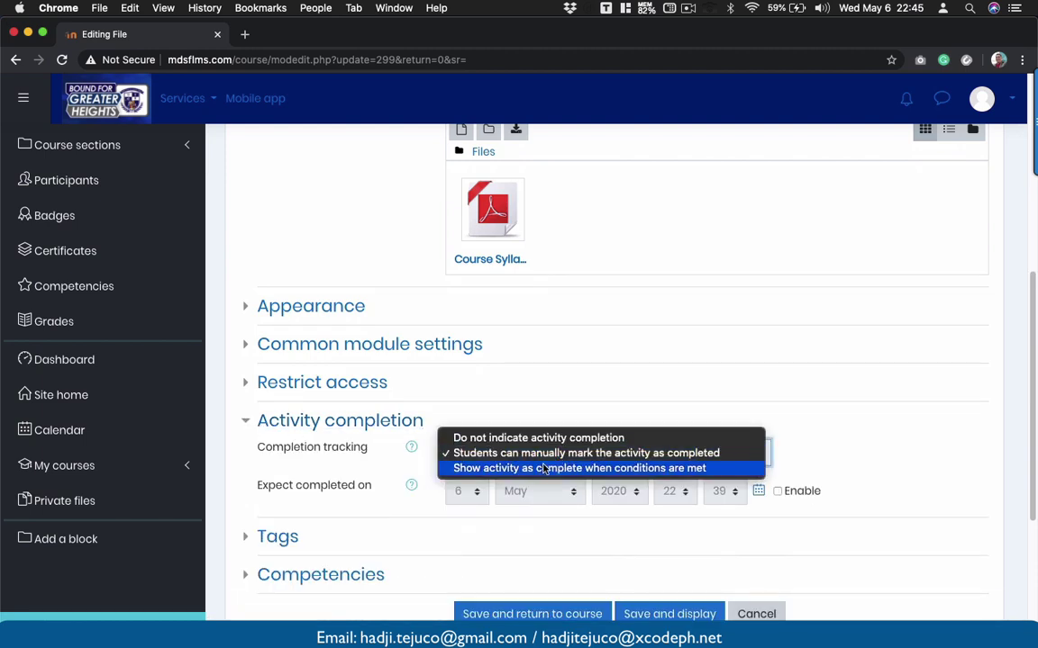
pyautogui.click(494, 472)
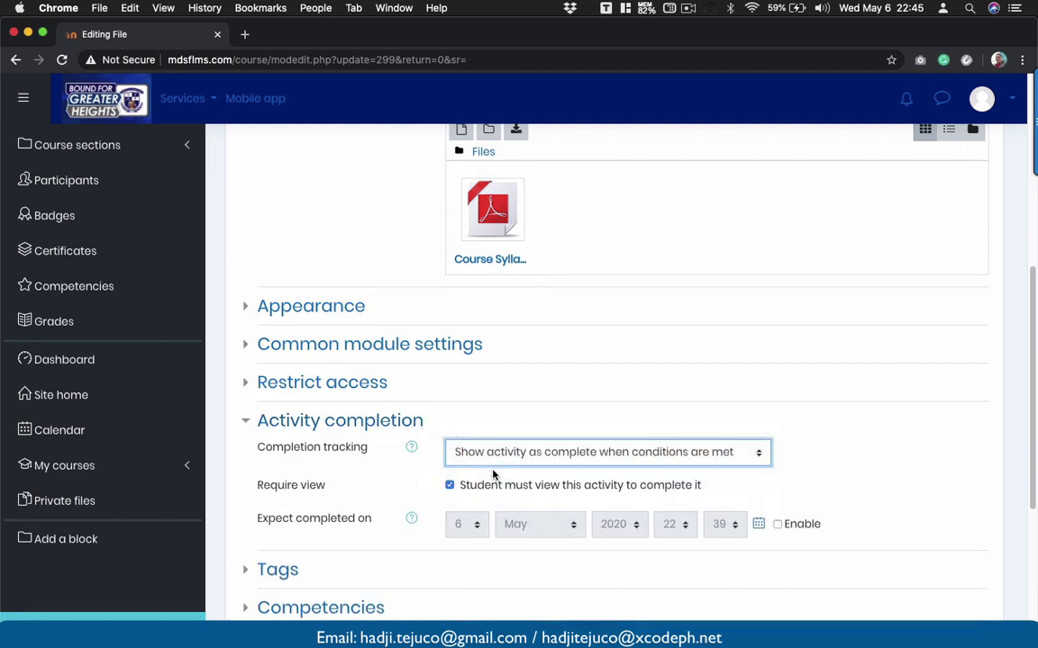
pyautogui.click(449, 486)
pyautogui.scroll(-3, 451, 490)
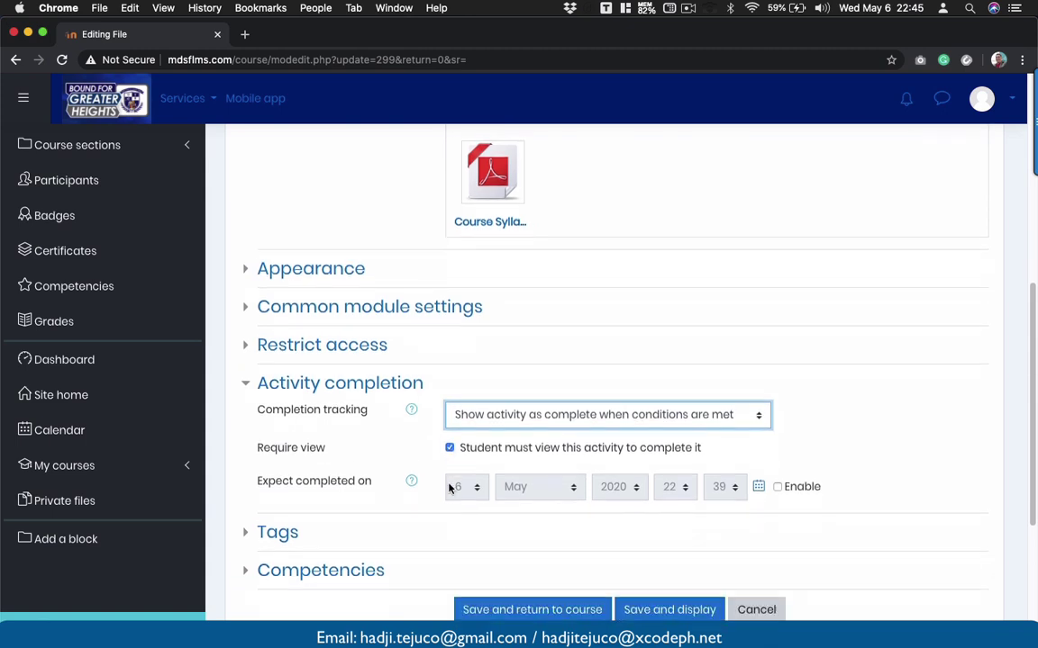
pyautogui.click(482, 559)
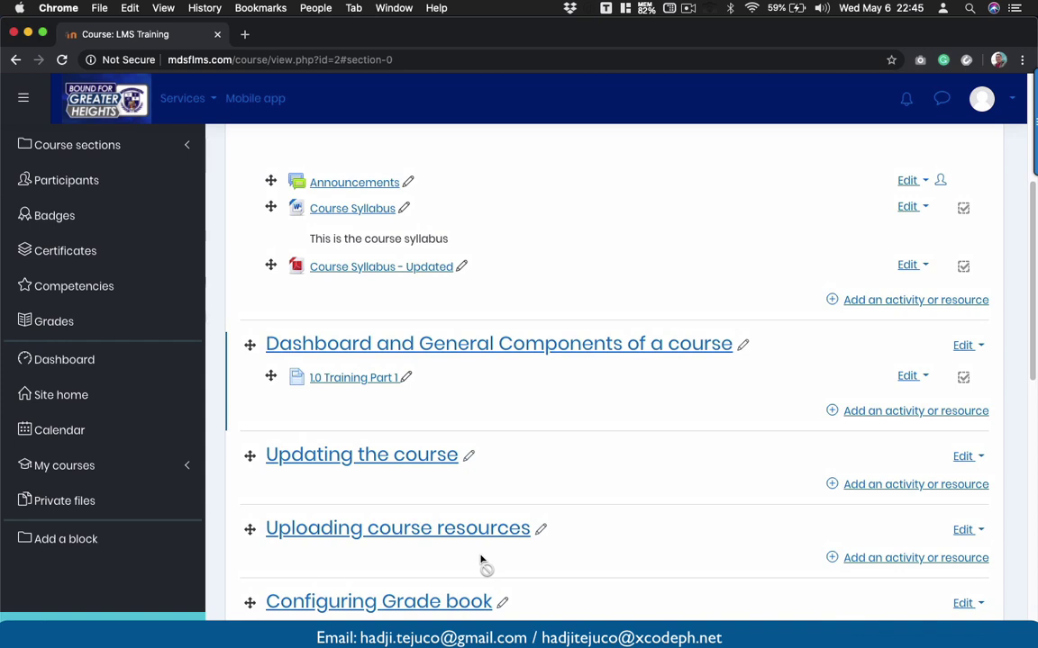
# Step: Start a new File resource in the "Updating the course" section and name it "Module 1"
pyautogui.scroll(-4, 481, 560)
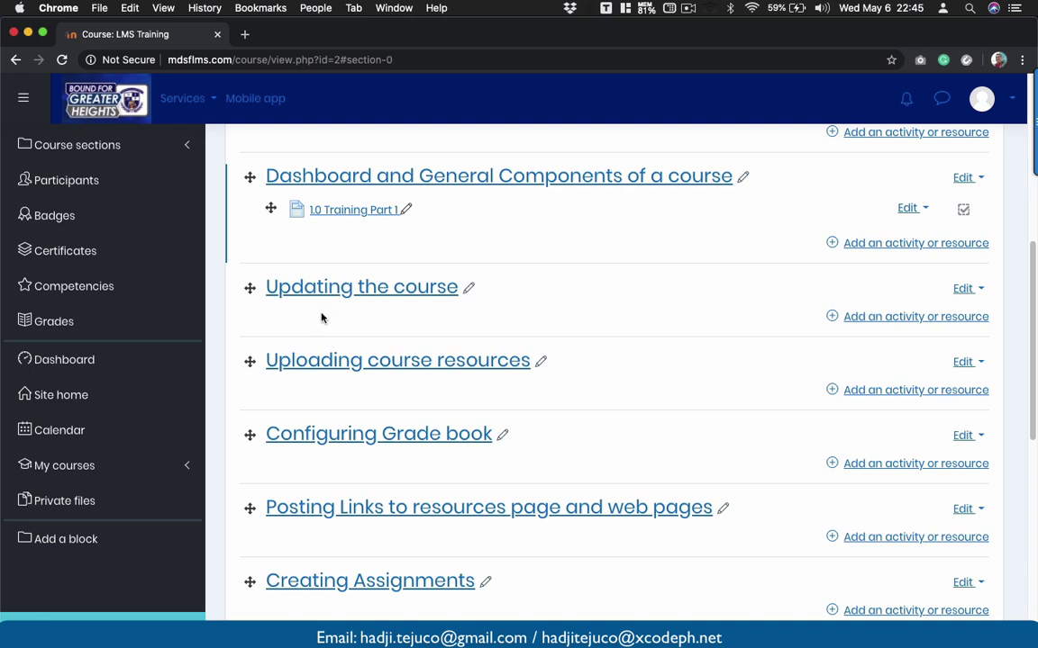
pyautogui.click(865, 319)
pyautogui.moveTo(492, 220); pyautogui.dragTo(493, 572)
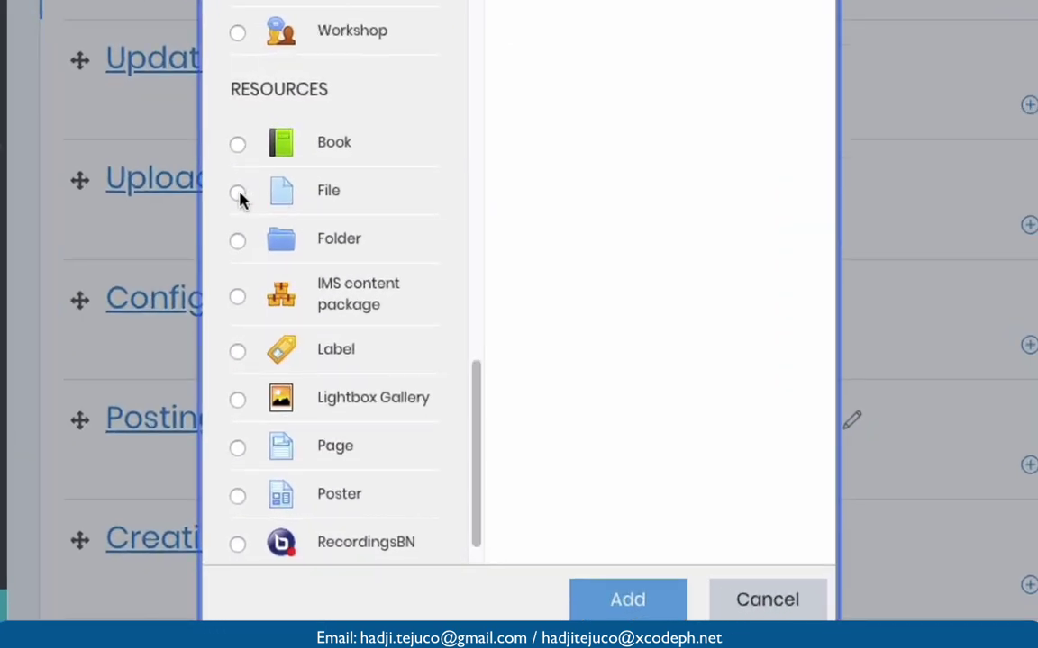
pyautogui.click(238, 194)
pyautogui.click(596, 599)
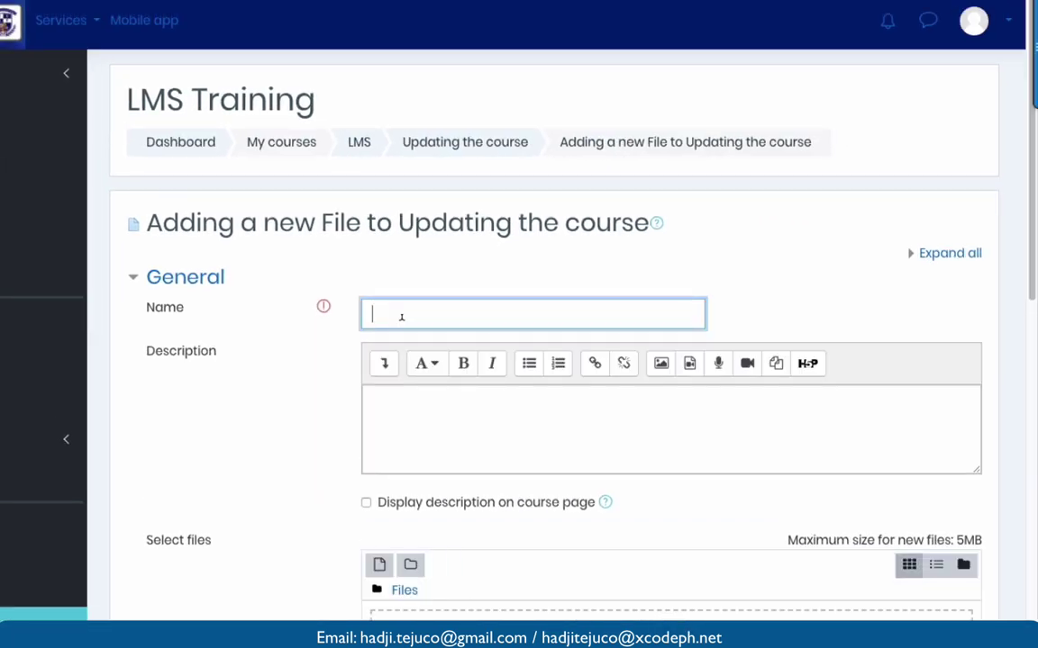
pyautogui.write('Module 1')
# Step: Add MODULE1.pptx from the PPTS folder in Finder to the new resource's selected files
pyautogui.click(9, 613)
pyautogui.moveTo(575, 90); pyautogui.dragTo(0, 127)
pyautogui.hscroll(-5, 77, 224)
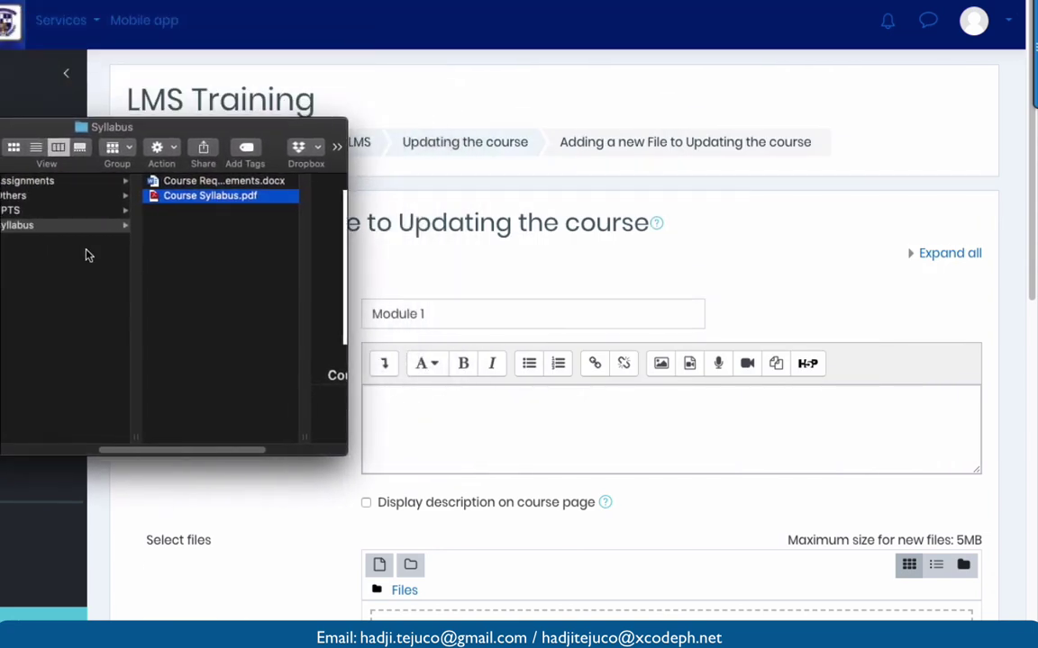
pyautogui.click(56, 211)
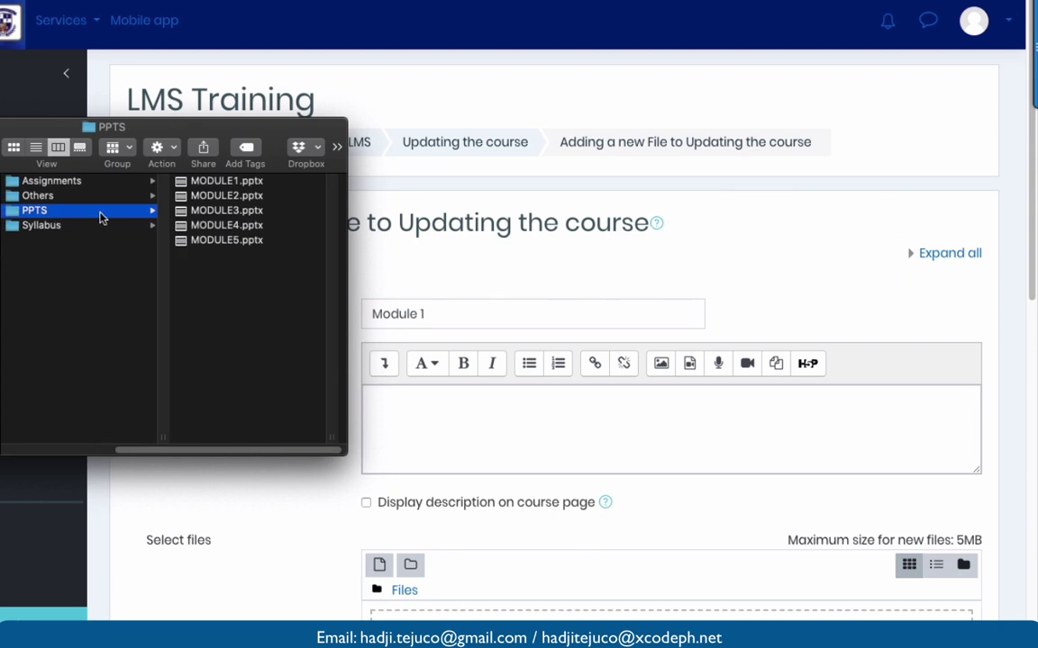
pyautogui.click(243, 182)
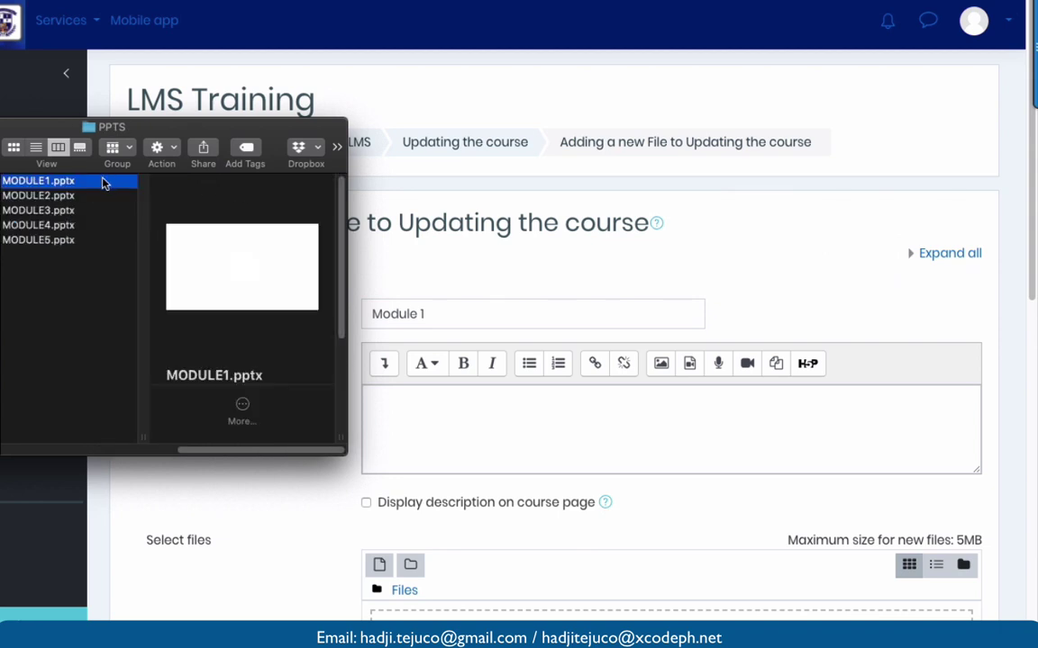
pyautogui.moveTo(103, 182); pyautogui.dragTo(482, 598)
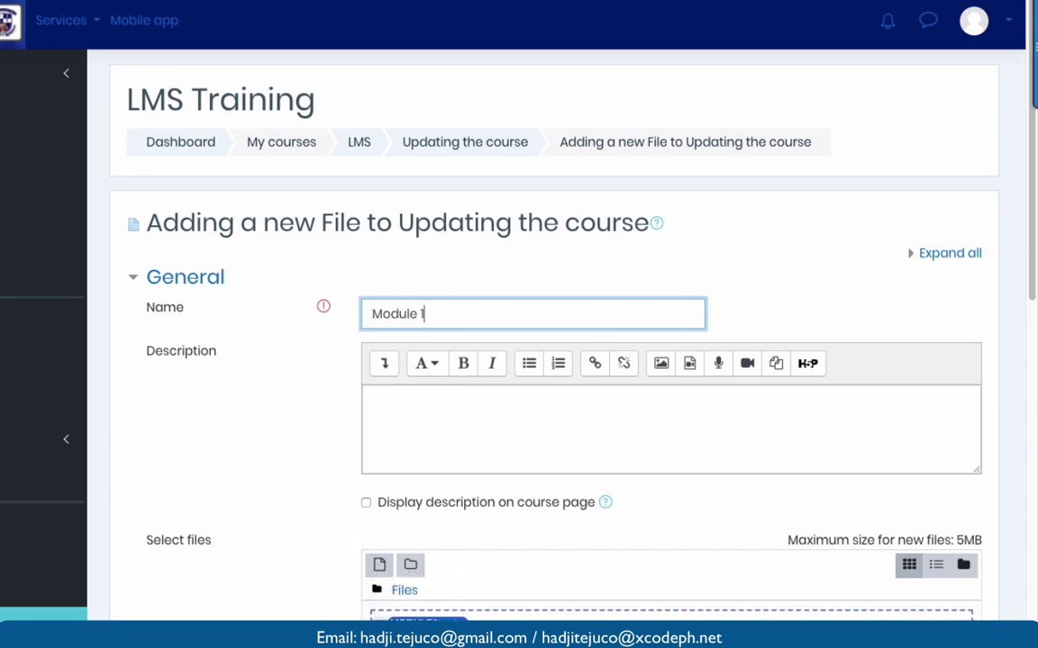
# Step: Enter the description "This is module 1" and have it displayed on the course page
pyautogui.click(429, 417)
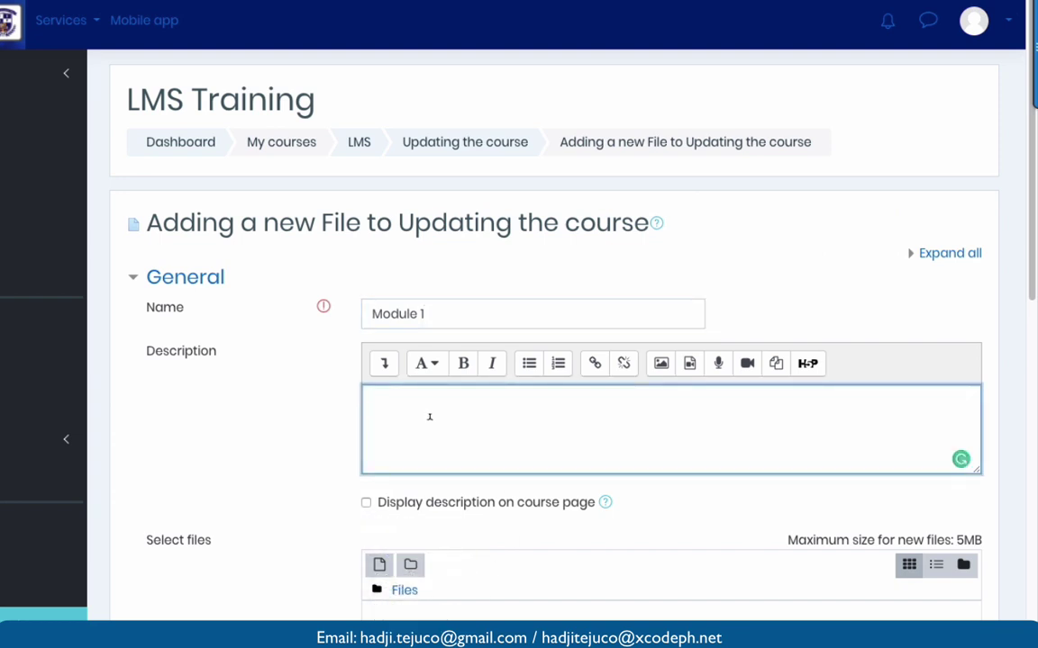
pyautogui.write('This is module 1')
pyautogui.click(366, 502)
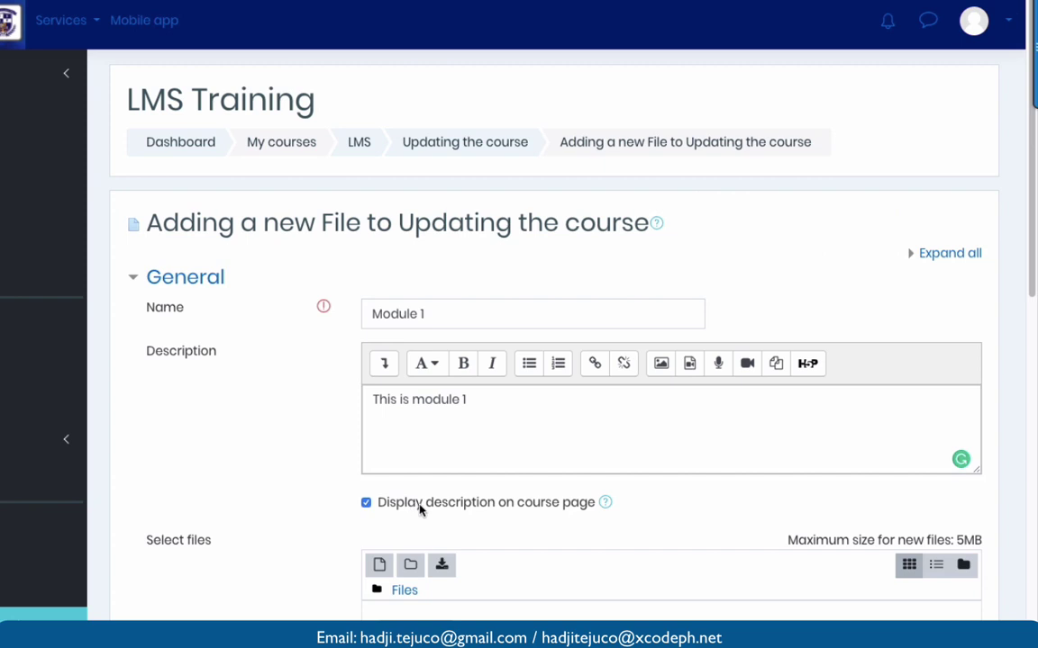
# Step: Set Module 1's completion tracking to "Show activity as complete when conditions are met" with viewing required, and save the resource, returning to the course
pyautogui.scroll(-4, 420, 510)
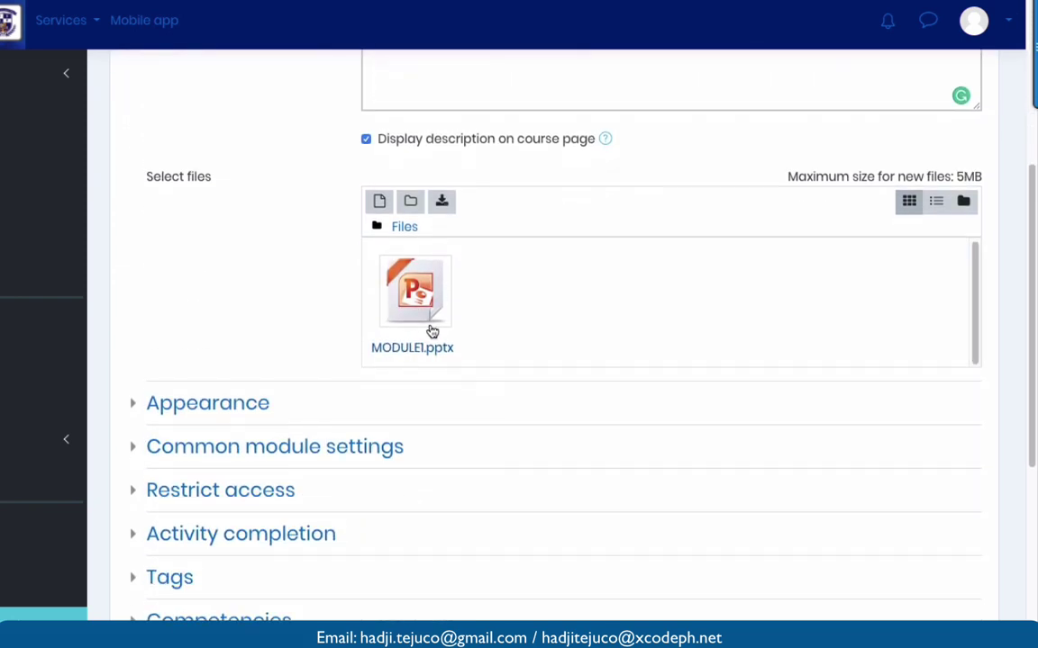
pyautogui.scroll(-3, 271, 343)
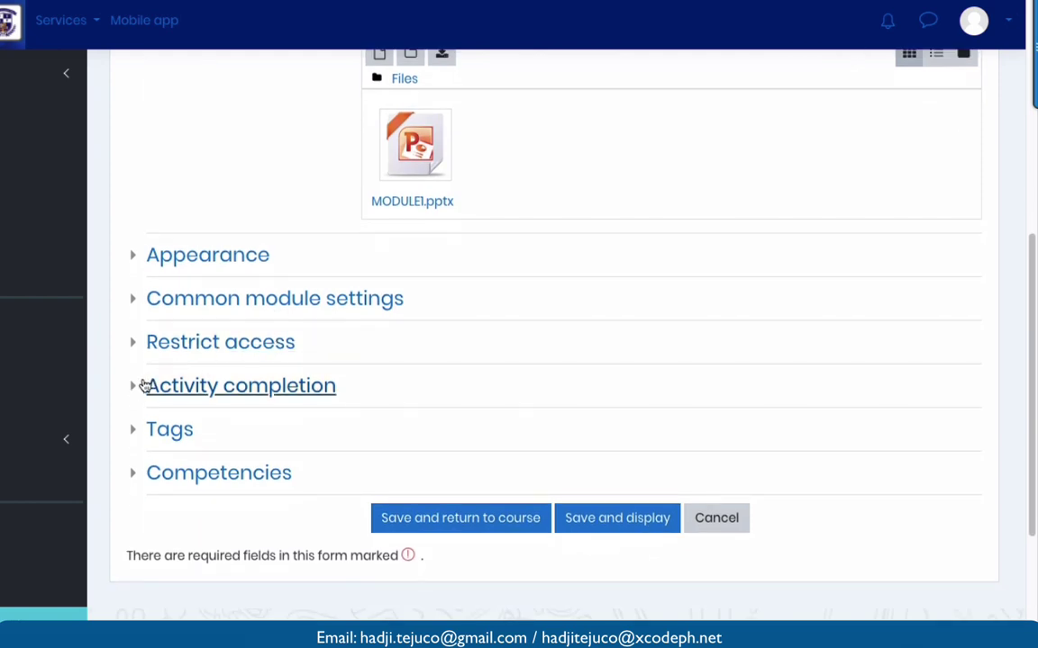
pyautogui.click(134, 394)
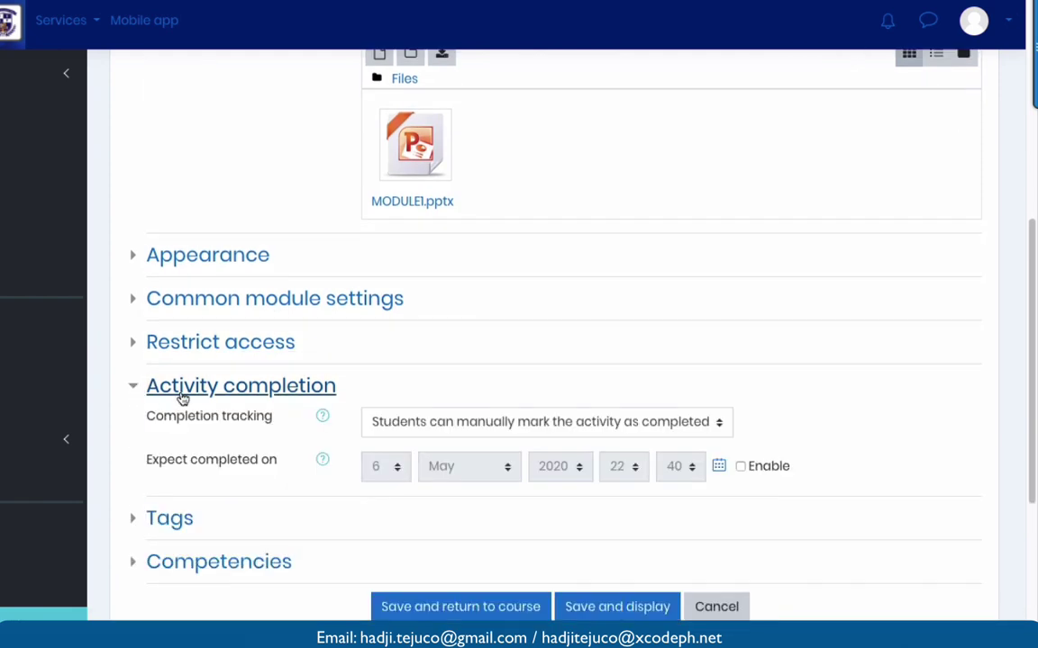
pyautogui.click(417, 423)
pyautogui.click(400, 440)
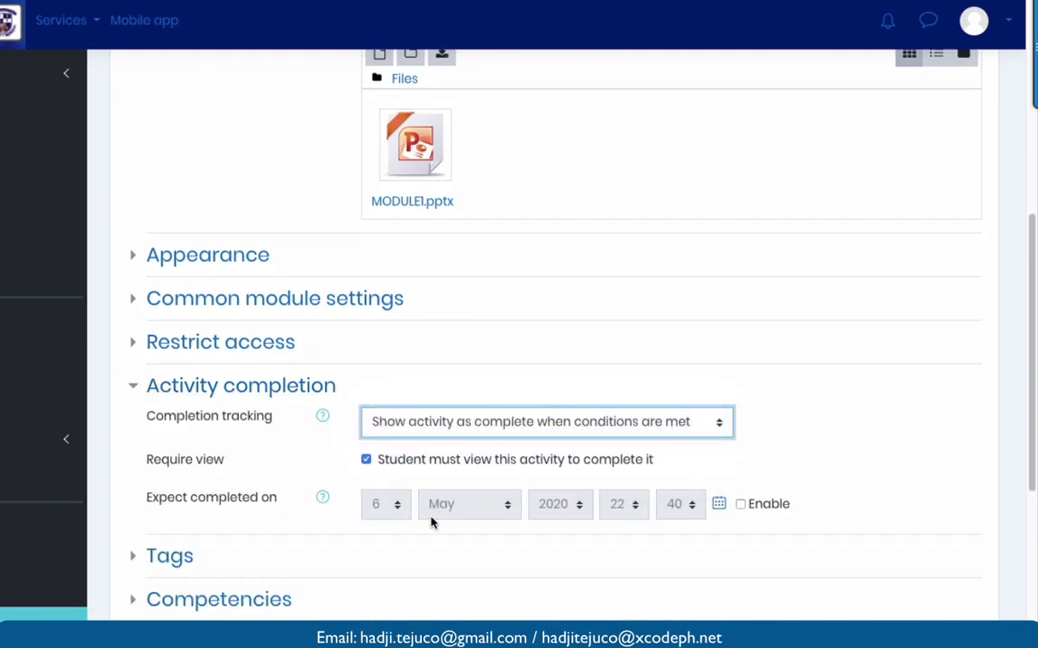
pyautogui.scroll(-2, 430, 523)
pyautogui.click(414, 575)
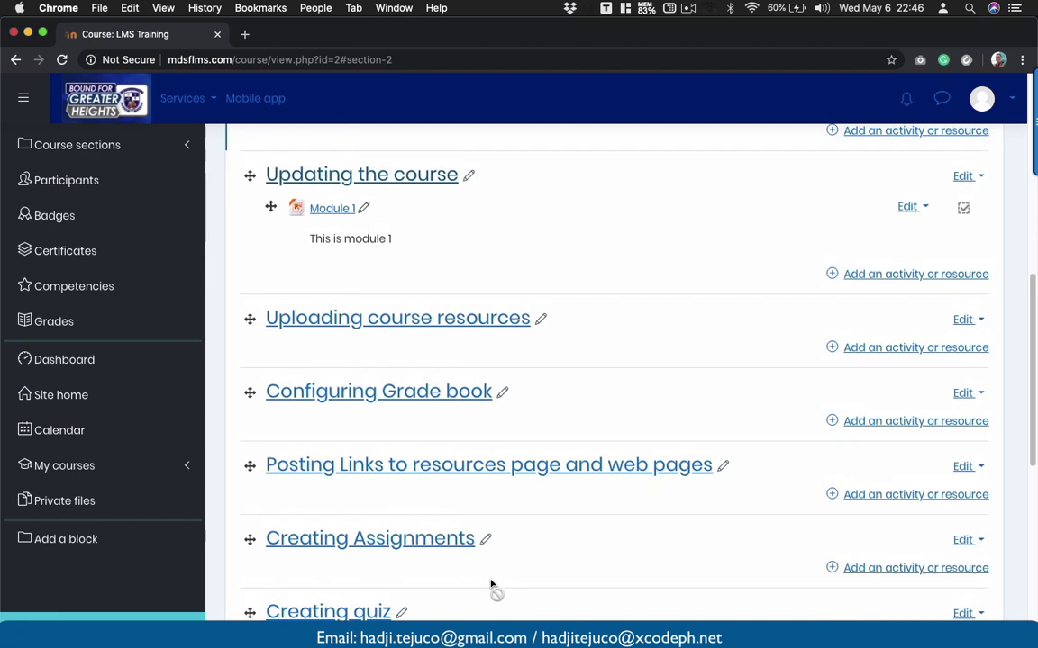
# Step: Rename the "Dashboard and General Components of a course" section as "1.0 Dashboard and General Components of a course"
pyautogui.scroll(4, 491, 585)
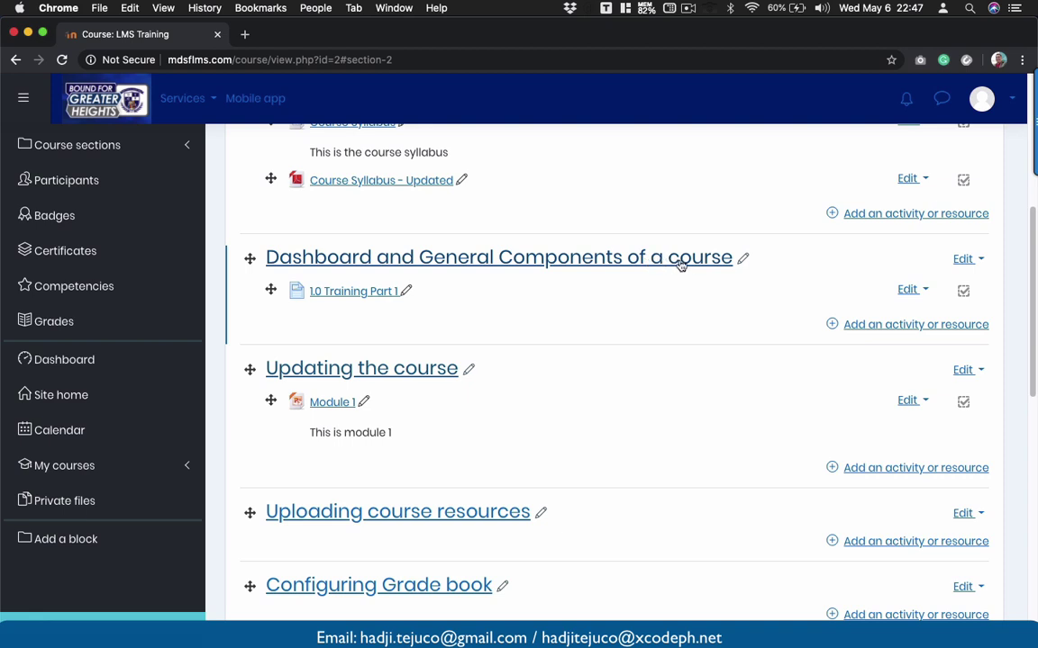
pyautogui.click(746, 261)
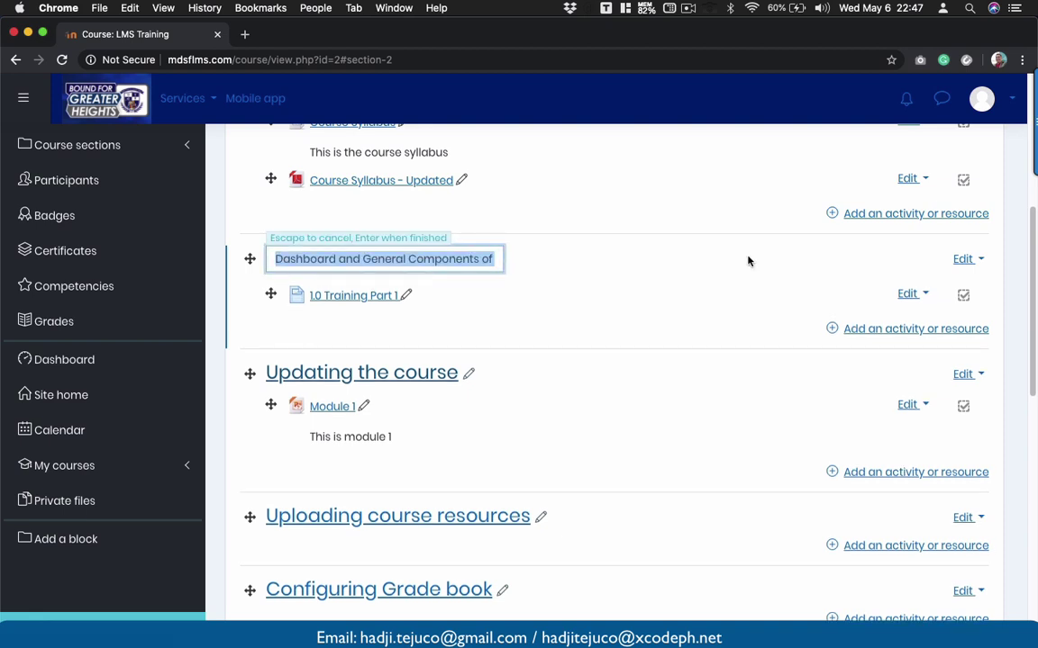
pyautogui.click(275, 258)
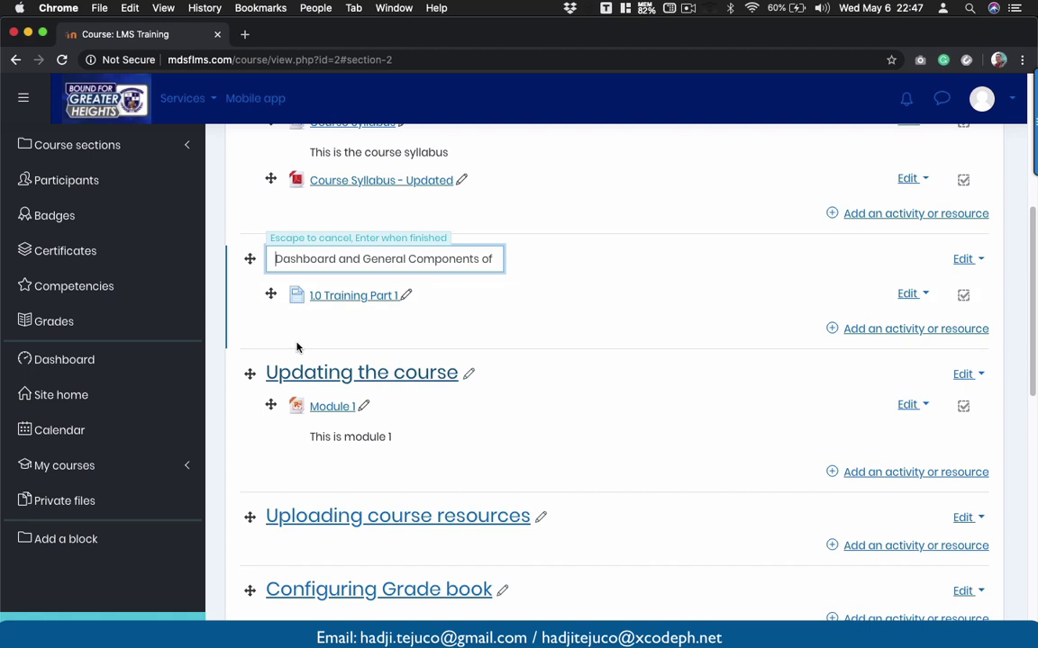
pyautogui.write('1.0')
pyautogui.press('Return')
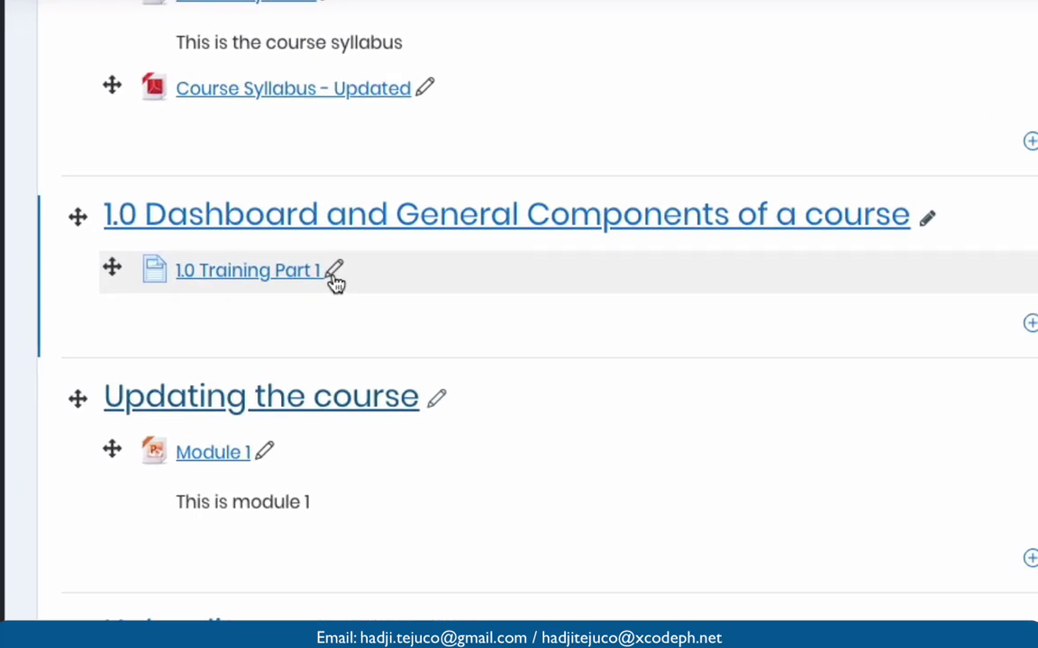
# Step: Rename the training page in the Dashboard section as "1.1 Training Part 1"
pyautogui.click(334, 272)
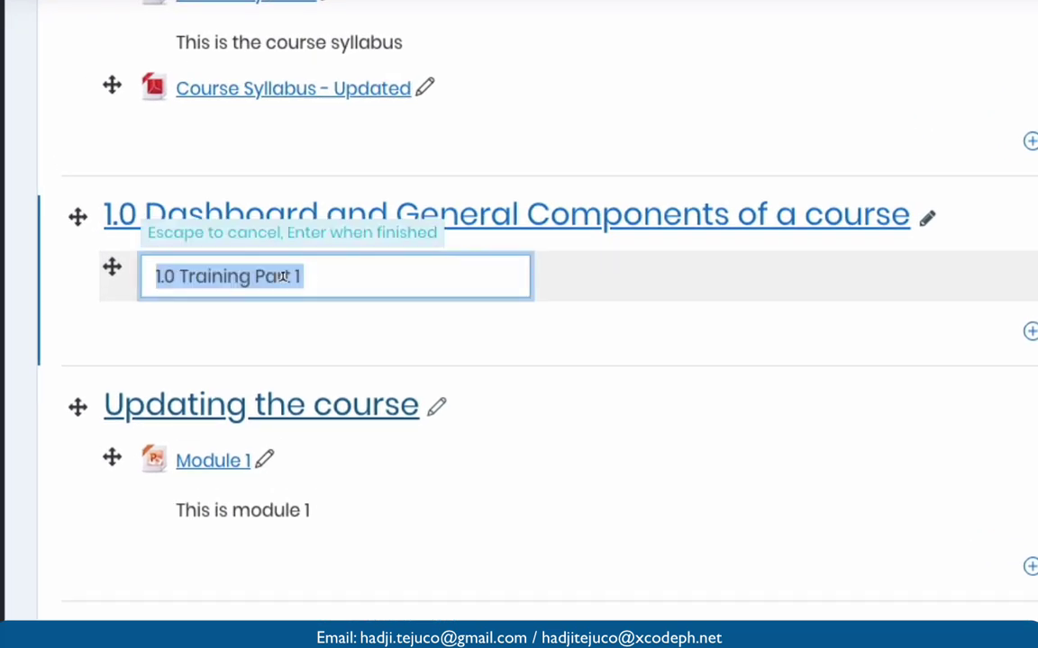
pyautogui.click(161, 275)
pyautogui.press('Delete')
pyautogui.press('Delete')
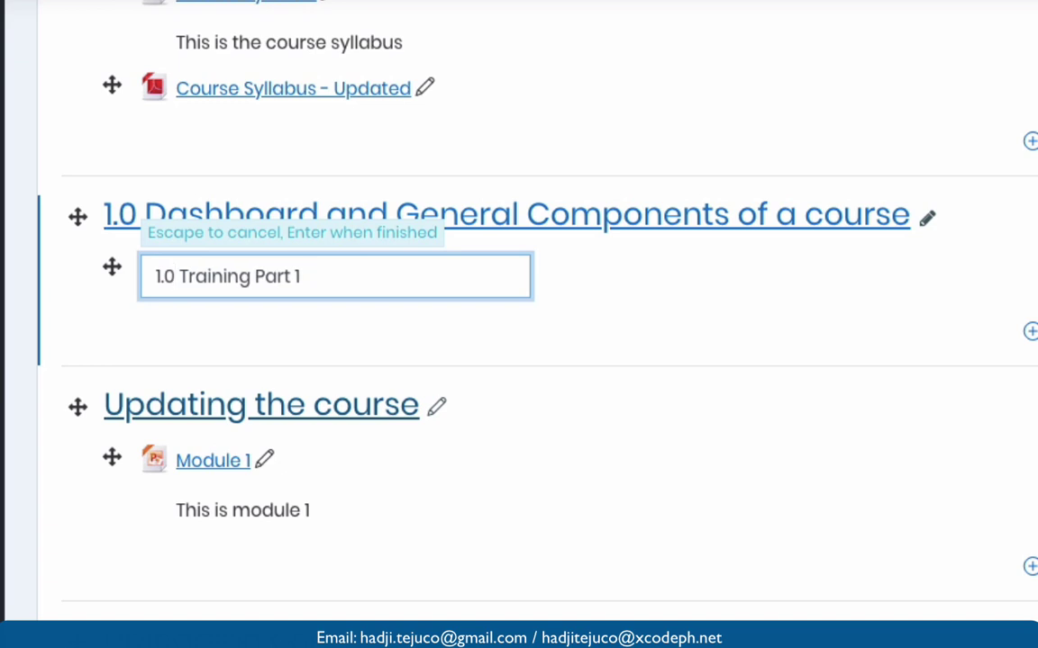
pyautogui.press('Escape')
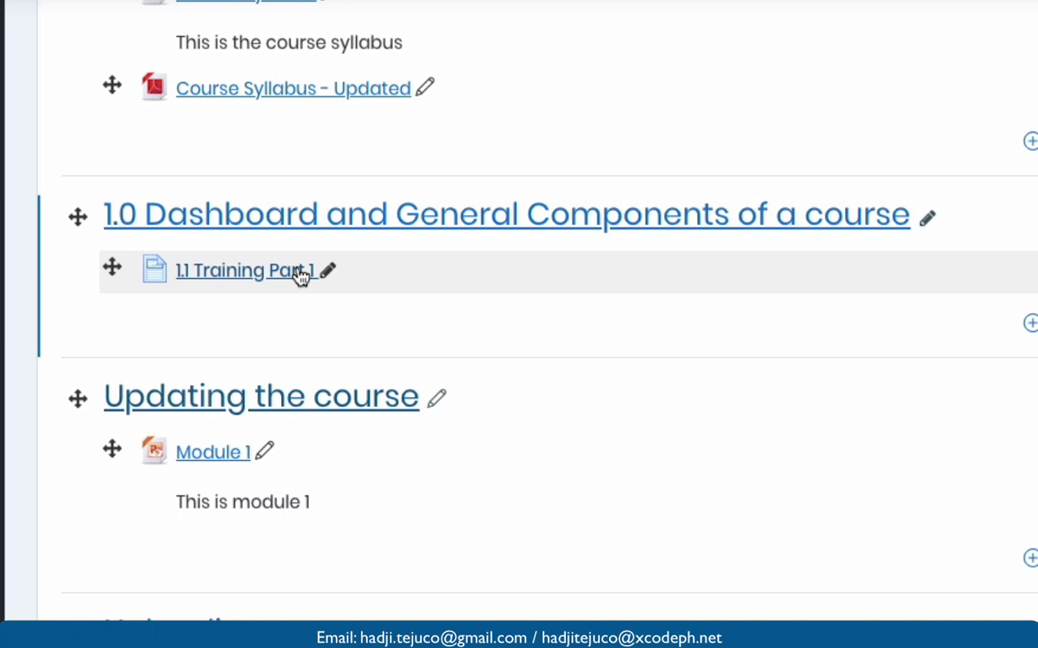
# Step: Rename the "Updating the course" section as "2.0 Updating the course"
pyautogui.click(436, 398)
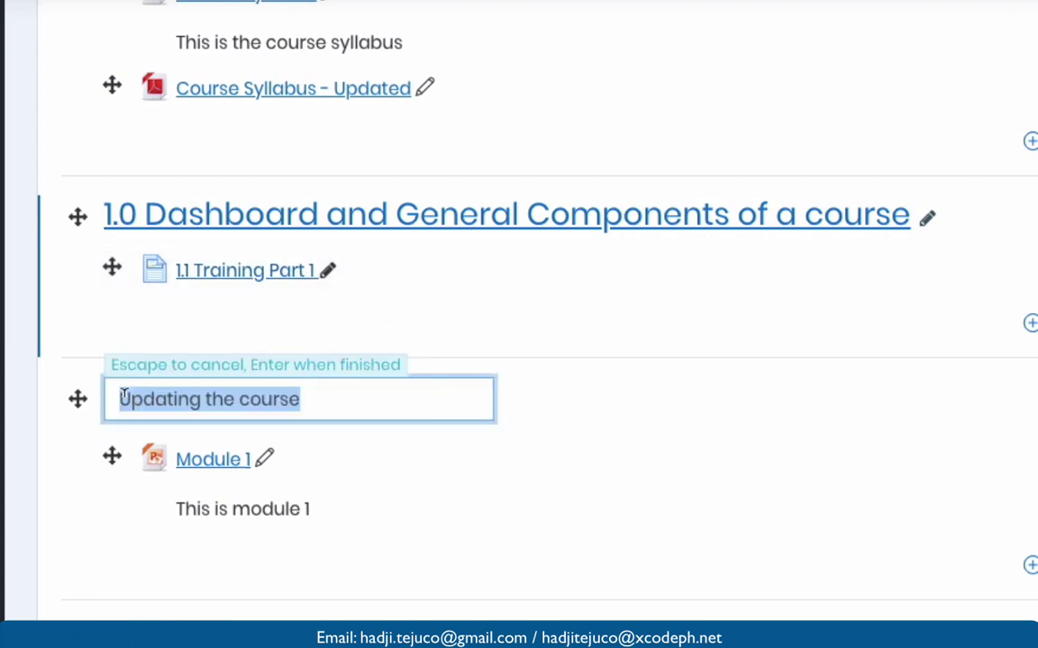
pyautogui.press('Left')
pyautogui.write('2.0')
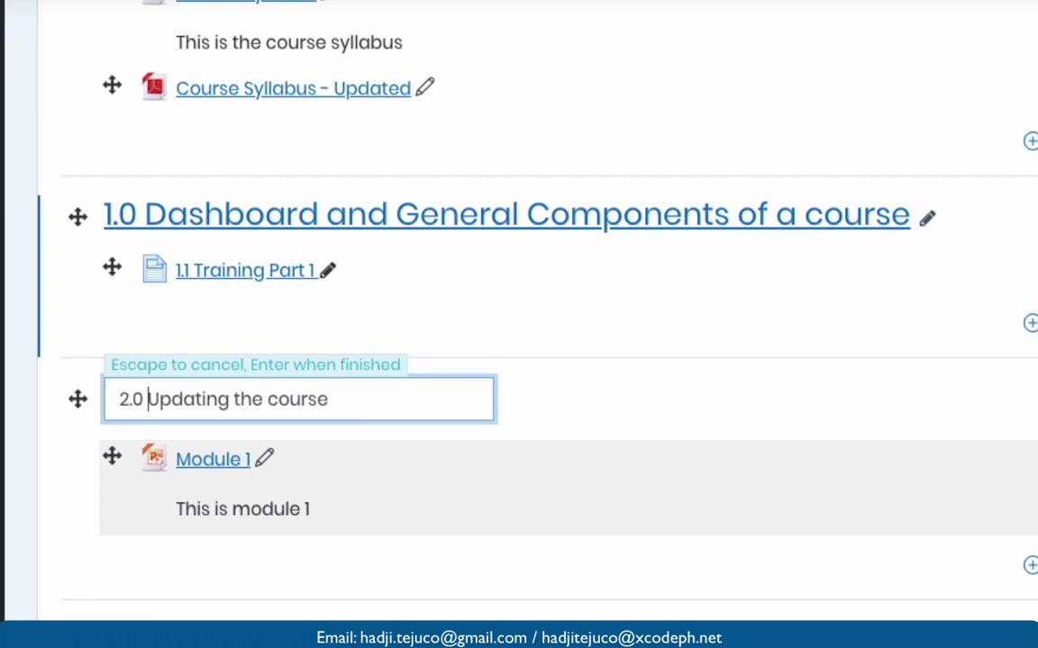
pyautogui.press('Return')
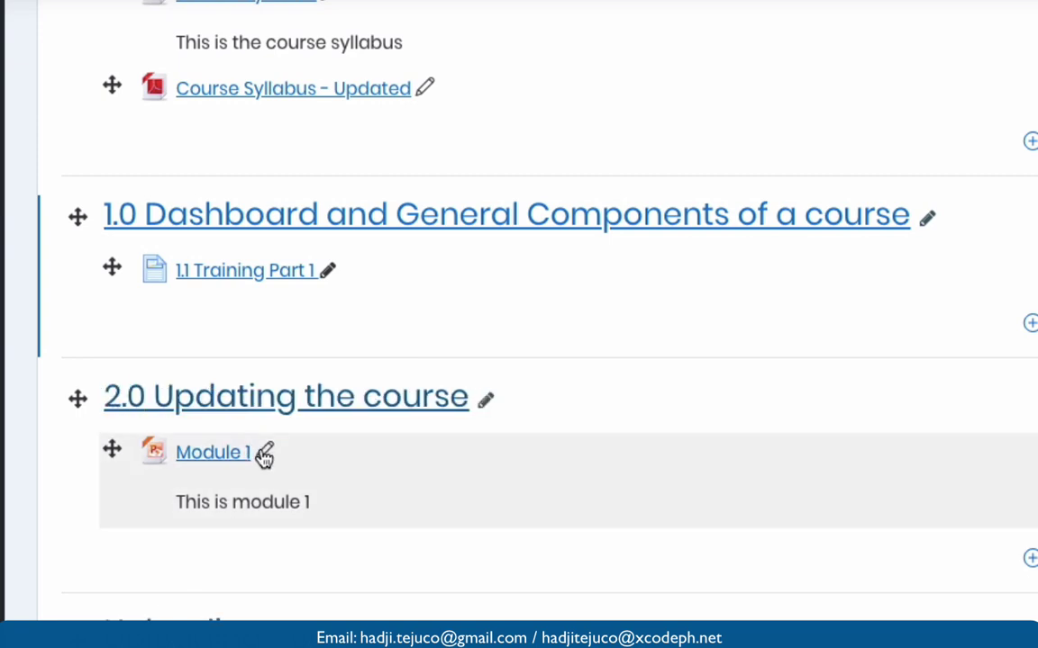
# Step: Rename the Module 1 resource as "2.1 Introduction to Computer Science"
pyautogui.click(263, 452)
pyautogui.click(151, 457)
pyautogui.write('2.1 Module 1')
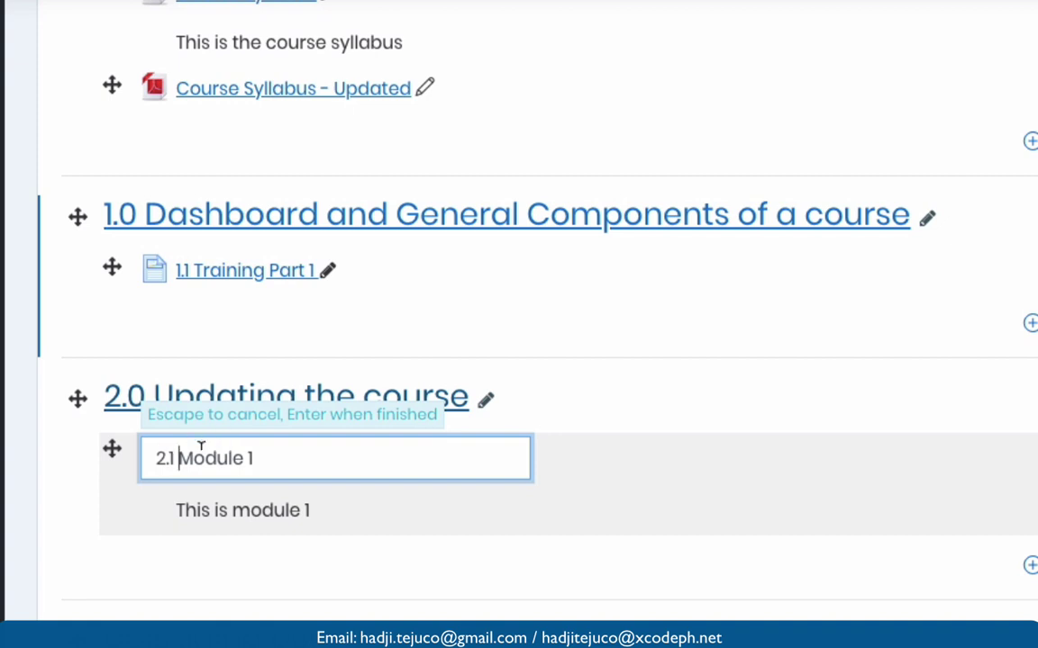
pyautogui.click(270, 467)
pyautogui.press('BackSpace')
pyautogui.press('BackSpace')
pyautogui.press('BackSpace')
pyautogui.press('BackSpace')
pyautogui.press('BackSpace')
pyautogui.press('BackSpace')
pyautogui.press('BackSpace')
pyautogui.press('BackSpace')
pyautogui.write('Introduction to C')
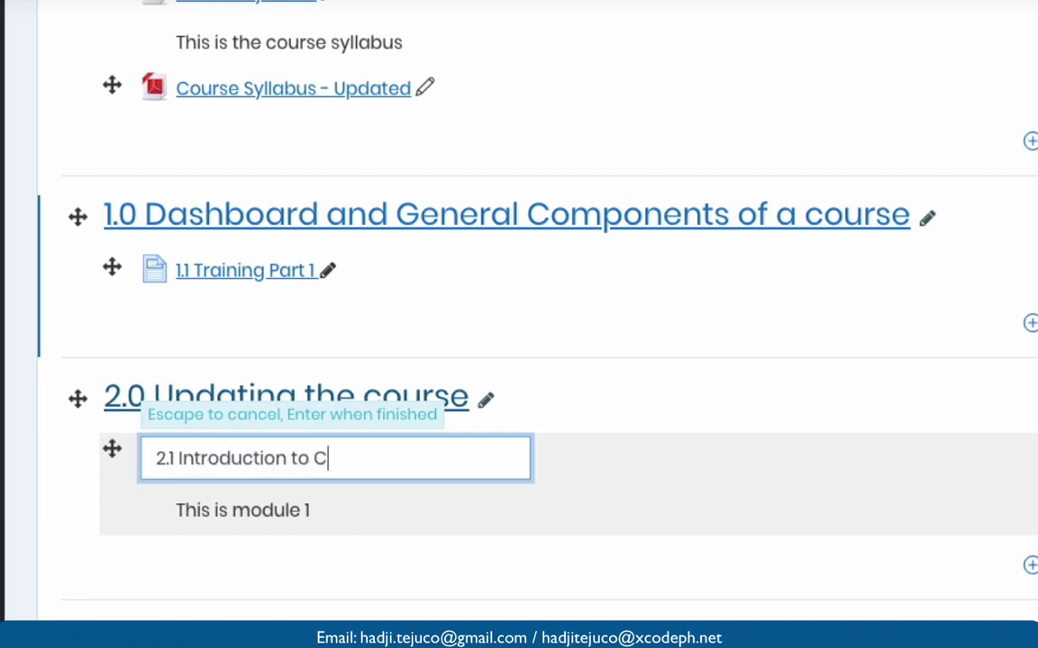
pyautogui.write('omputer Science')
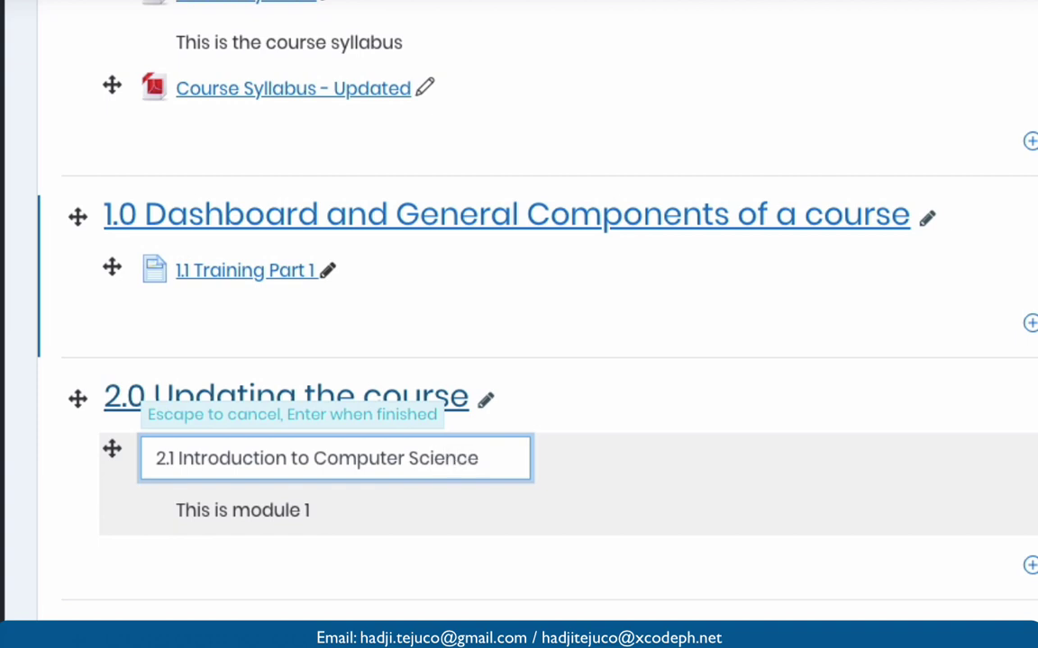
pyautogui.press('Return')
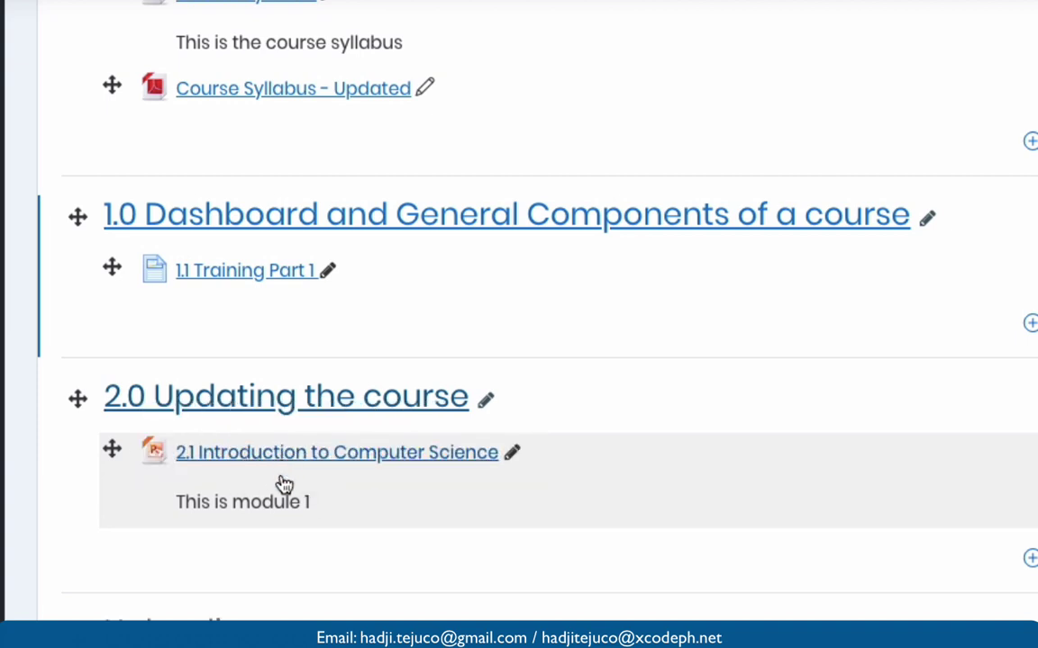
pyautogui.scroll(-3, 276, 524)
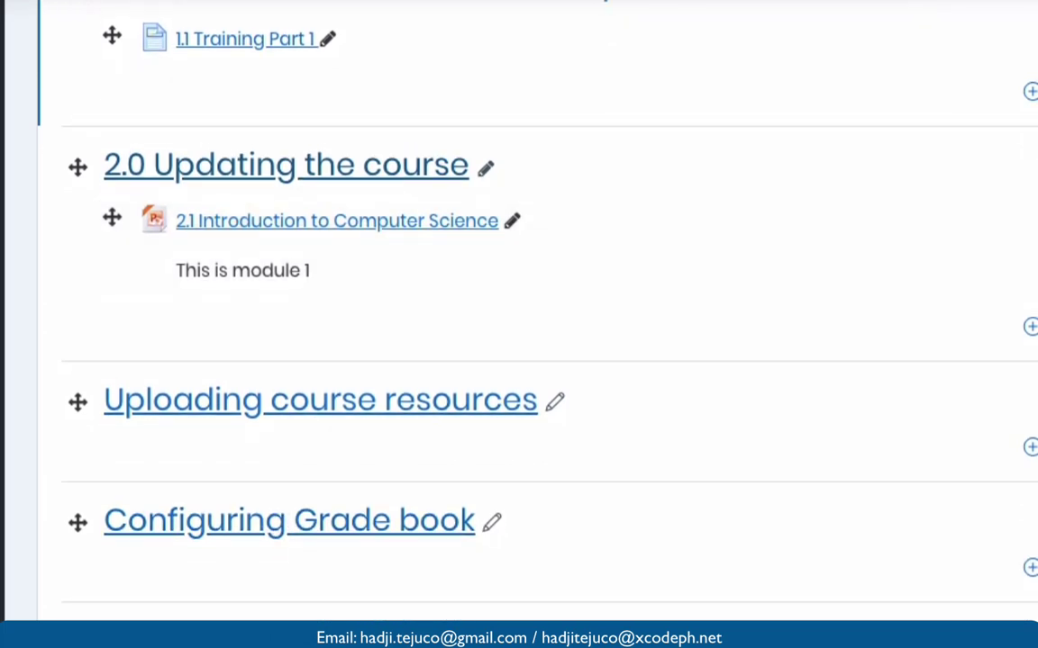
# Step: Switch to Finder and upload MODULE2.pptx and MODULE3.pptx from the PPTS folder into the "2.0 Updating the course" section
pyautogui.press('super+Tab')
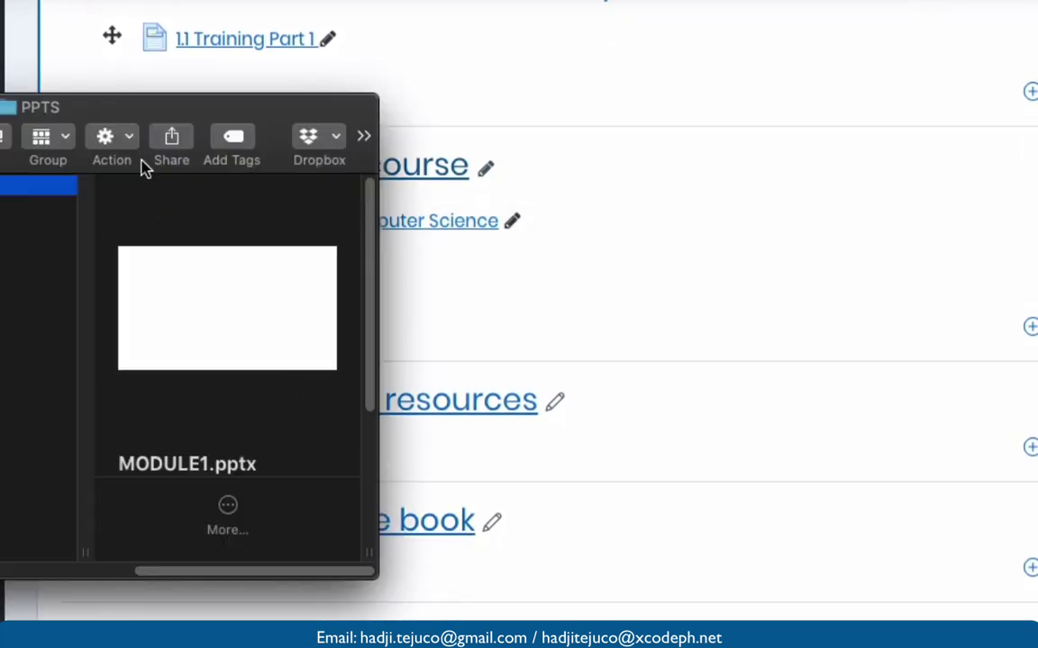
pyautogui.moveTo(248, 118); pyautogui.dragTo(1037, 239)
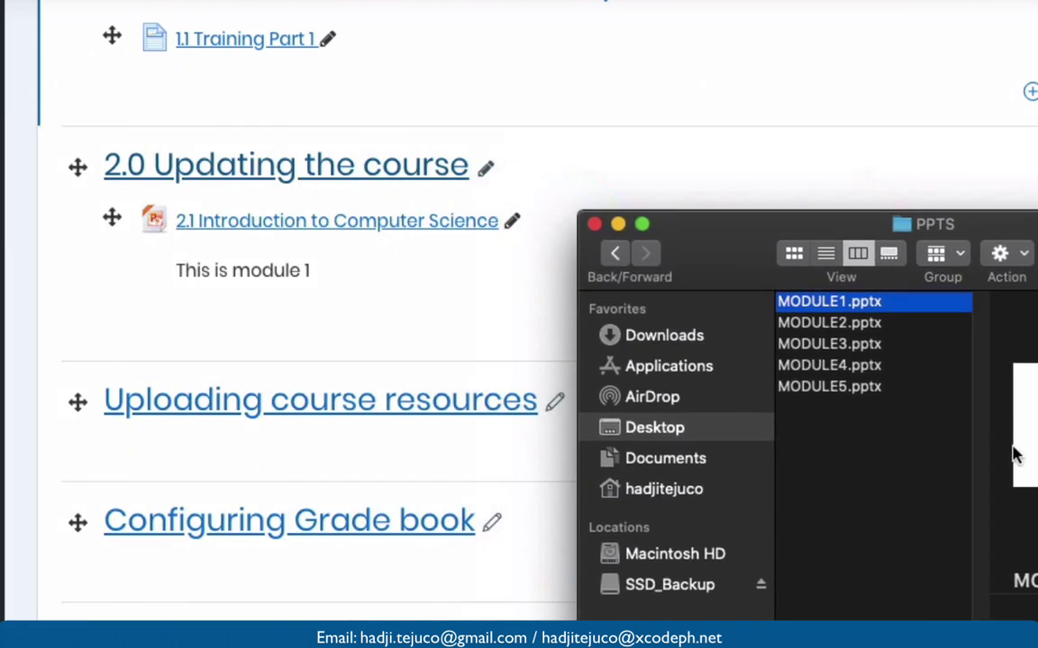
pyautogui.hscroll(-2, 930, 465)
pyautogui.hscroll(-3, 931, 466)
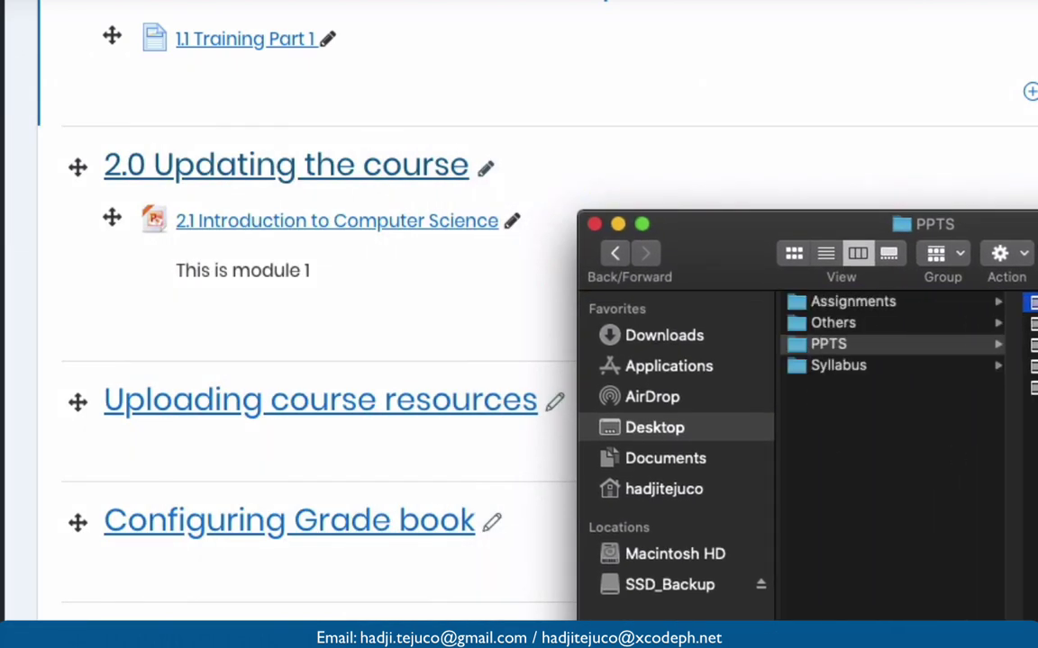
pyautogui.hscroll(3, 913, 329)
pyautogui.click(913, 326)
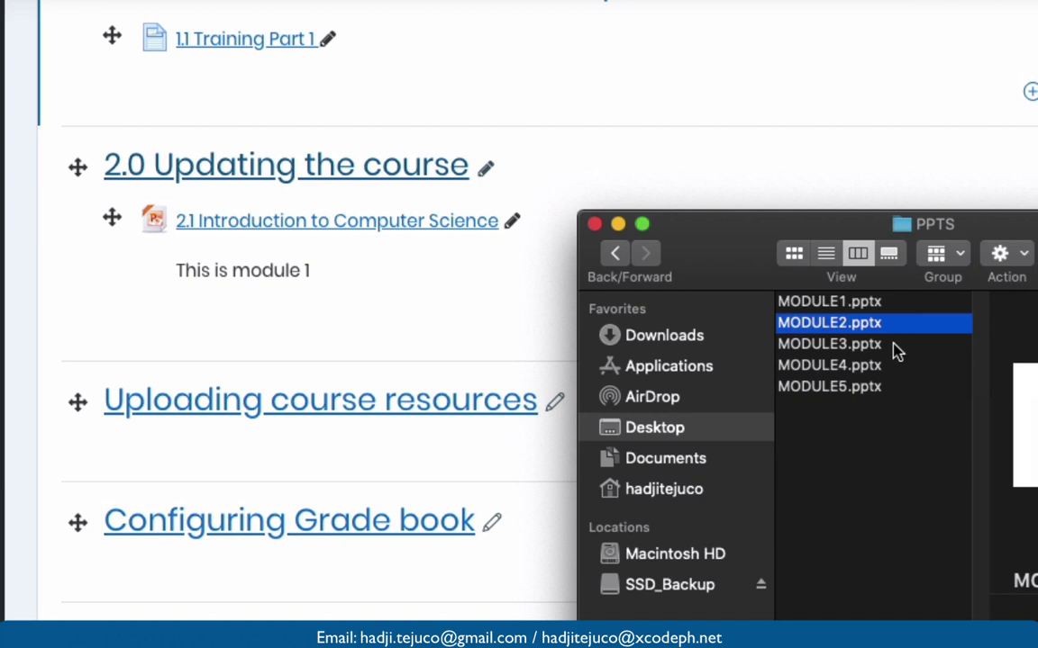
pyautogui.hscroll(-2, 897, 351)
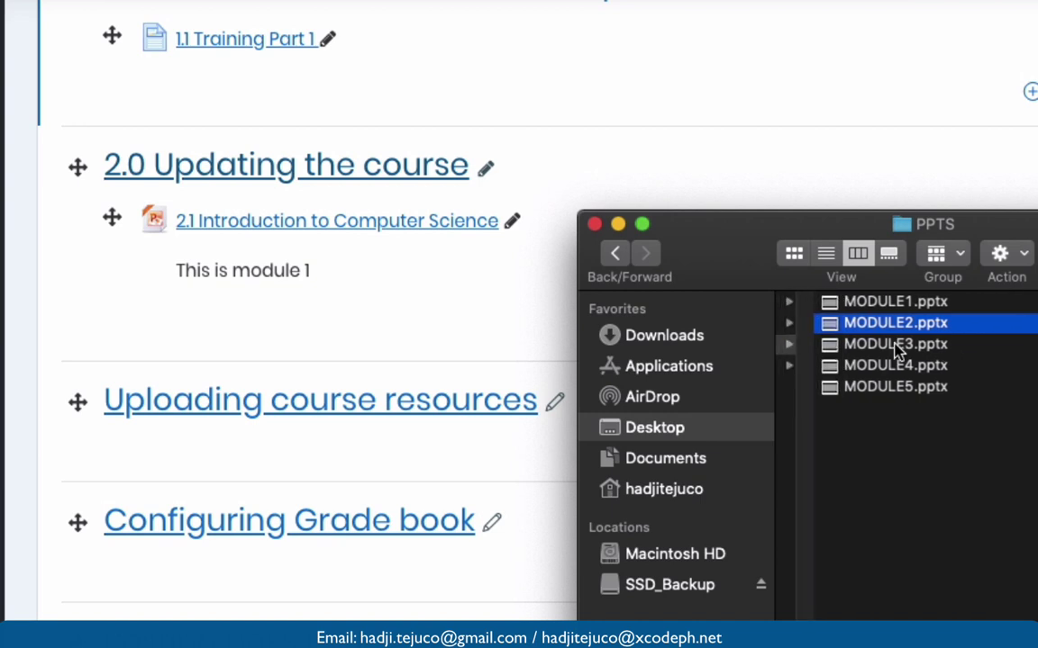
pyautogui.click(973, 347)
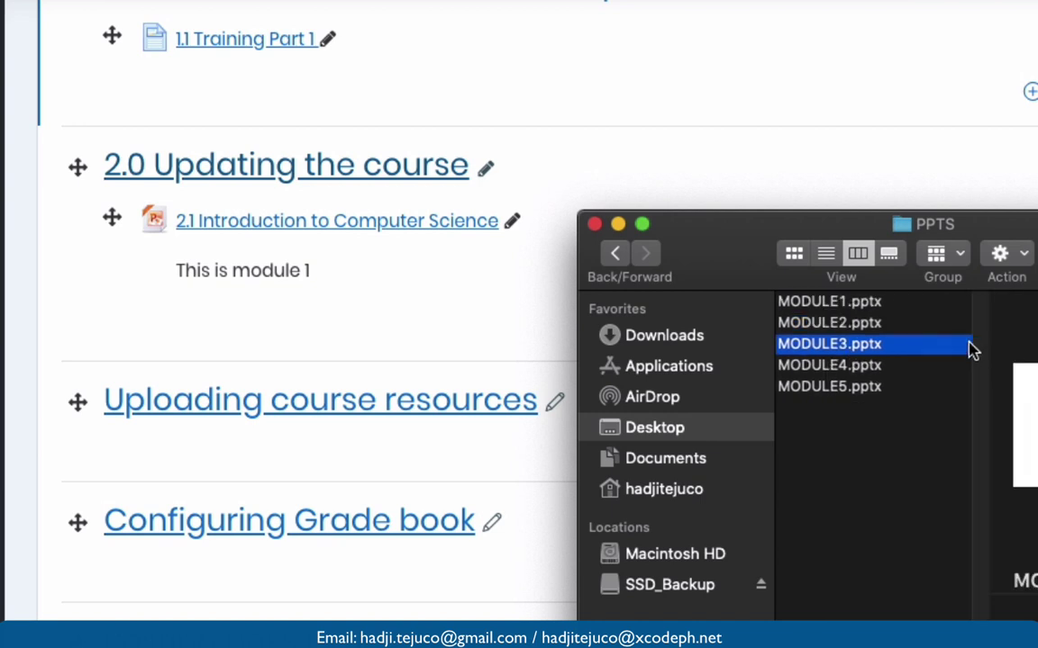
pyautogui.keyDown('shift'); pyautogui.click(886, 325); pyautogui.keyUp('shift')
pyautogui.hscroll(-2, 912, 340)
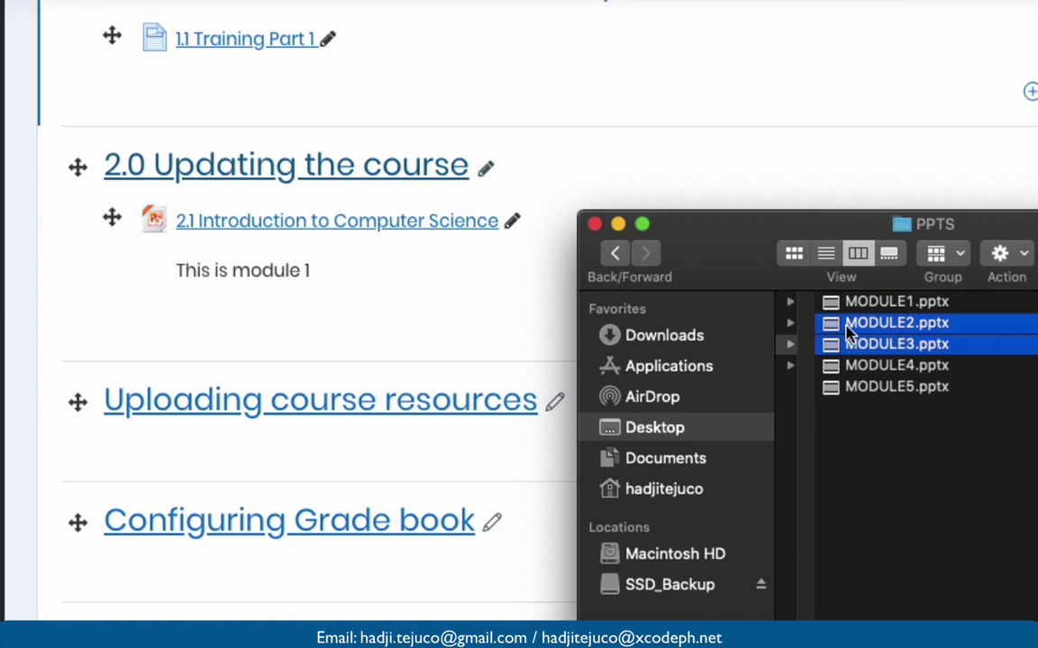
pyautogui.moveTo(838, 332); pyautogui.dragTo(200, 323)
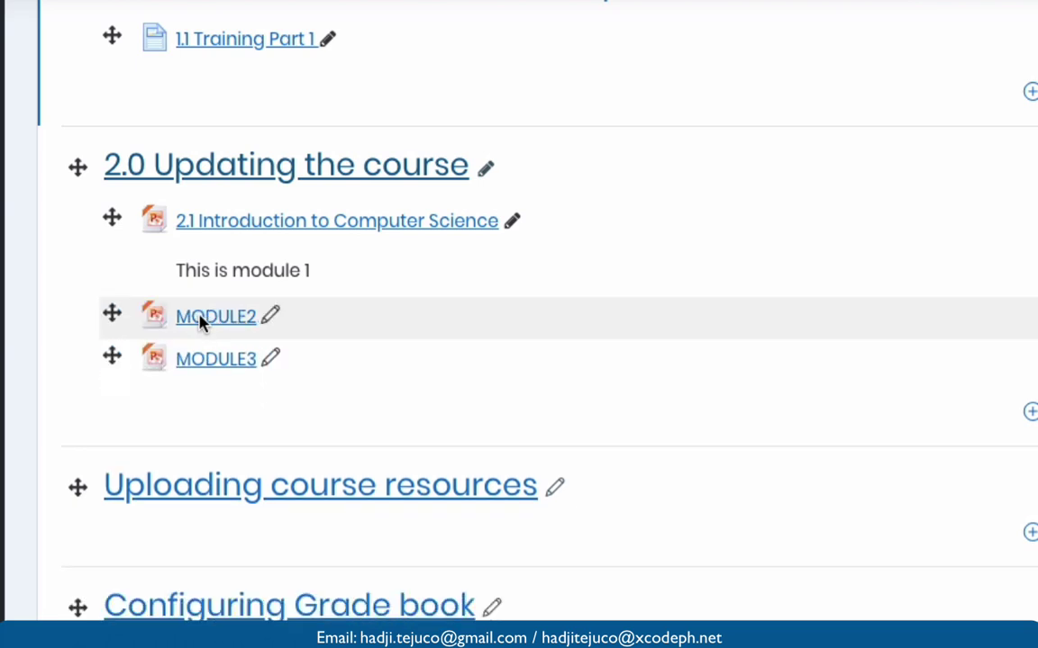
# Step: Rename the MODULE2 resource as "2.2 MODULE2"
pyautogui.click(272, 317)
pyautogui.press('Home')
pyautogui.write('2')
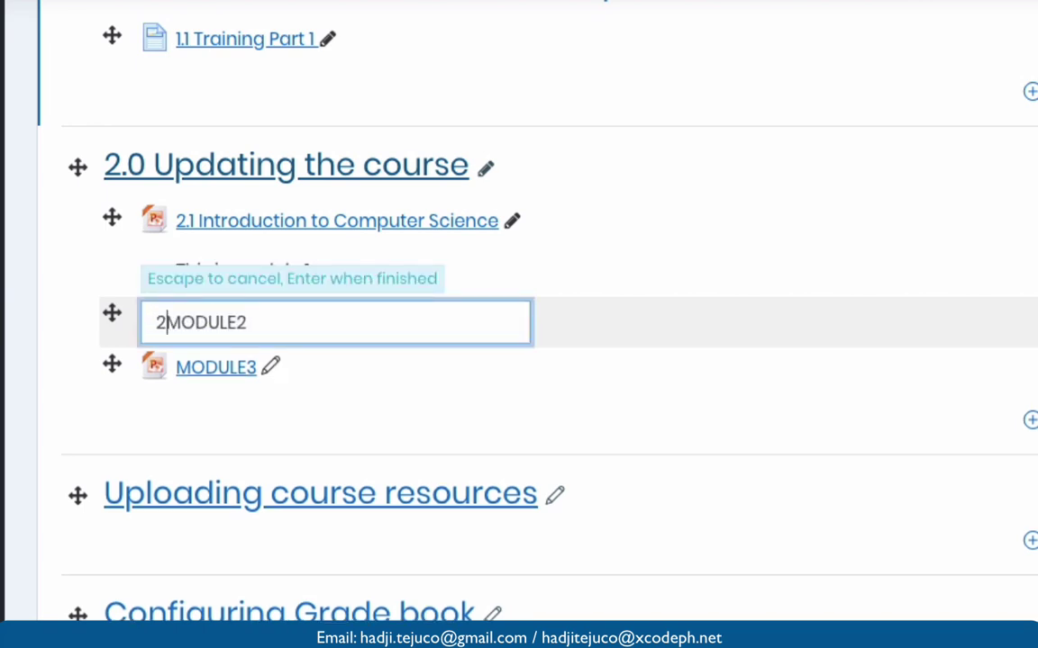
pyautogui.write('.2')
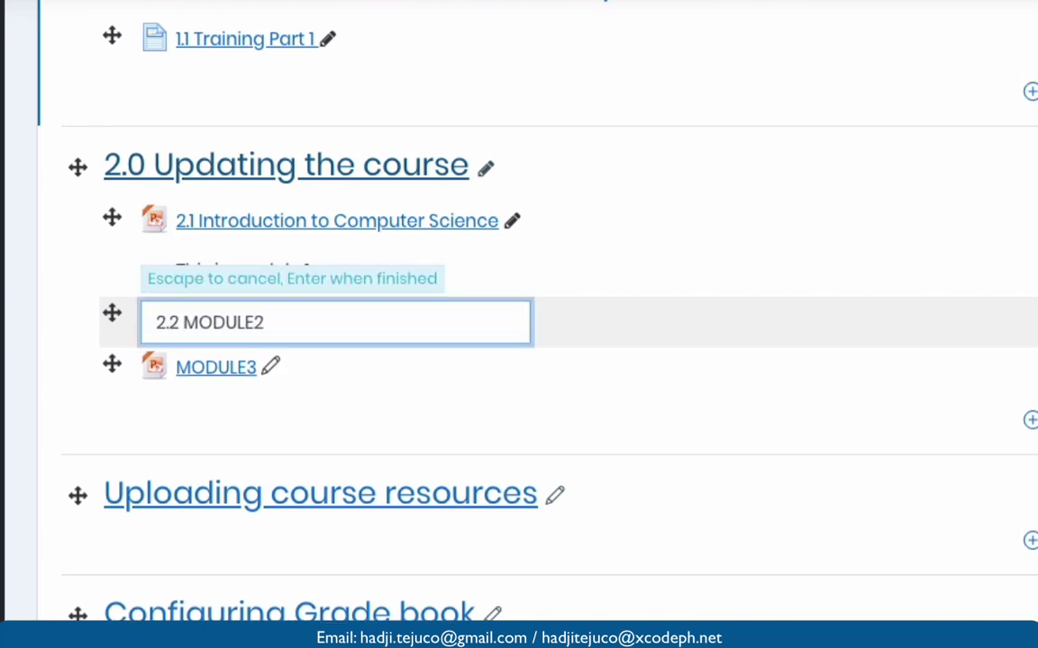
pyautogui.press('Return')
# Step: Rename the MODULE3 resource as "2.3 MODULE3"
pyautogui.click(271, 358)
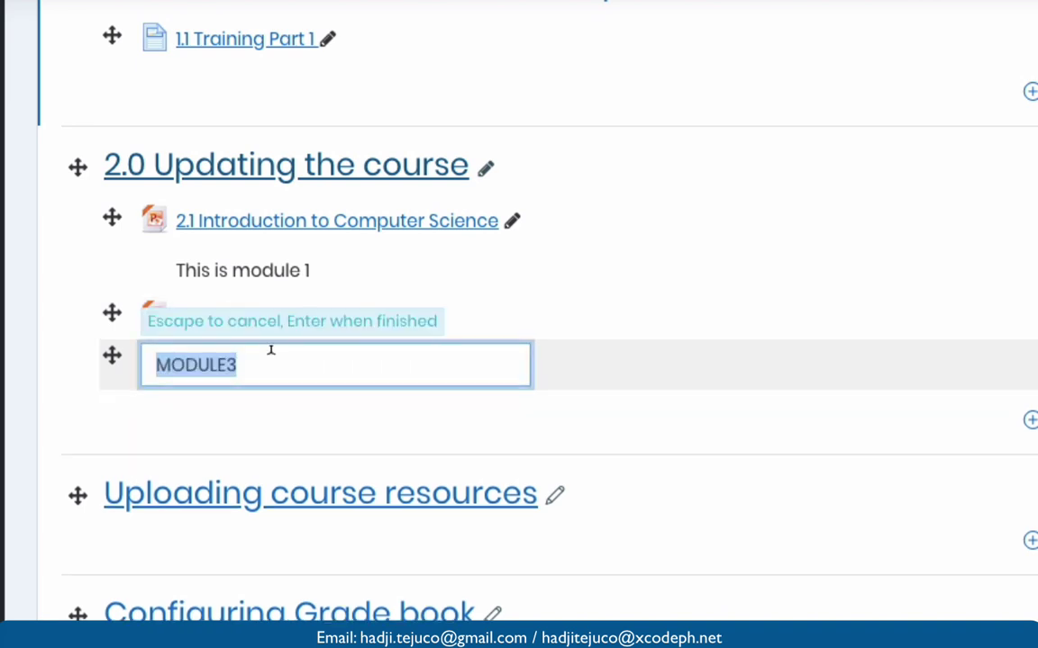
pyautogui.click(154, 359)
pyautogui.write('2.3')
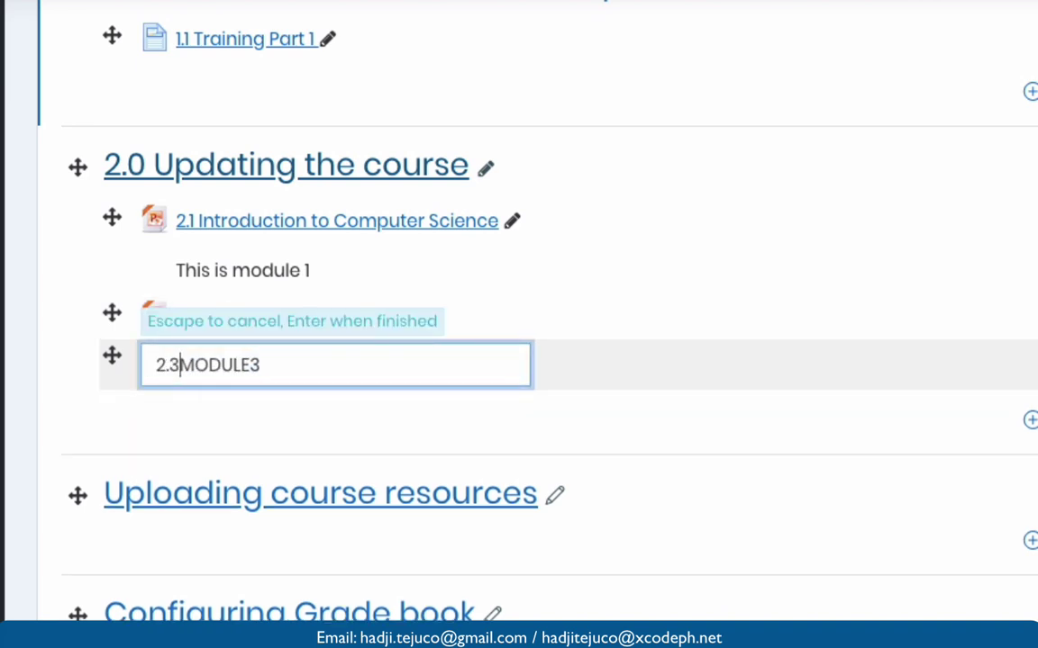
pyautogui.press('Return')
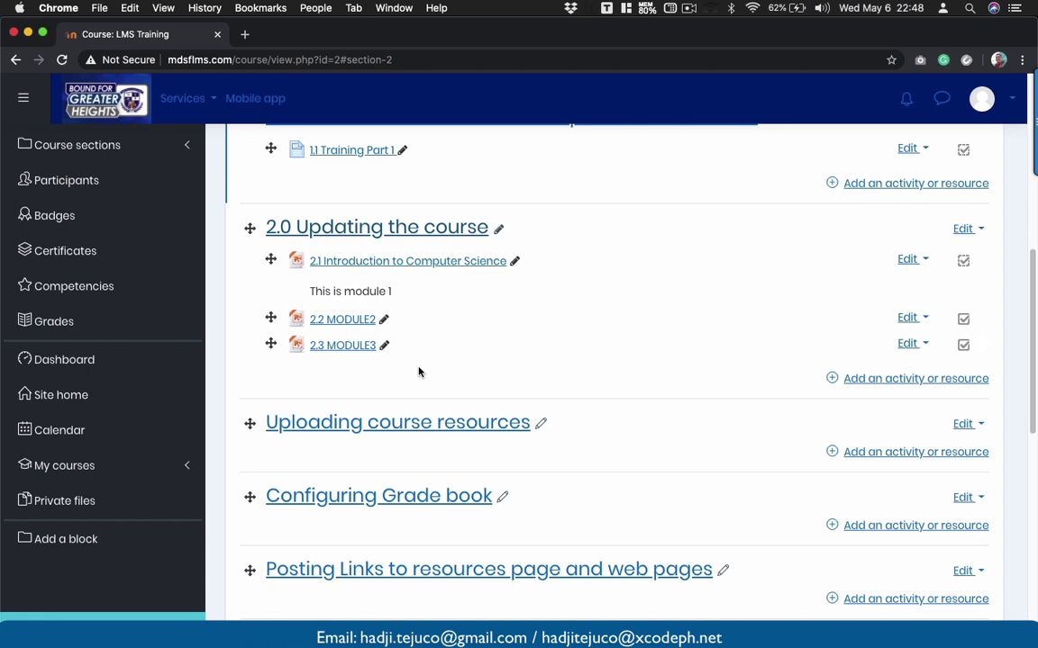
# Step: Set completion tracking of 2.2 MODULE2 to "Show activity as complete when conditions are met" and save back to the course
pyautogui.click(912, 319)
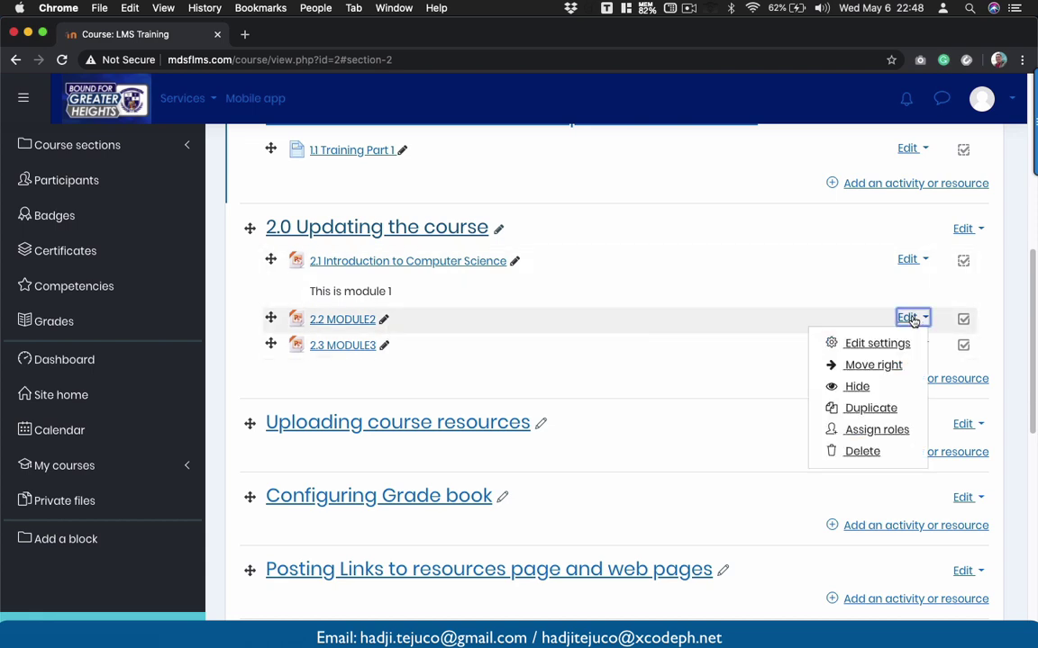
pyautogui.click(885, 344)
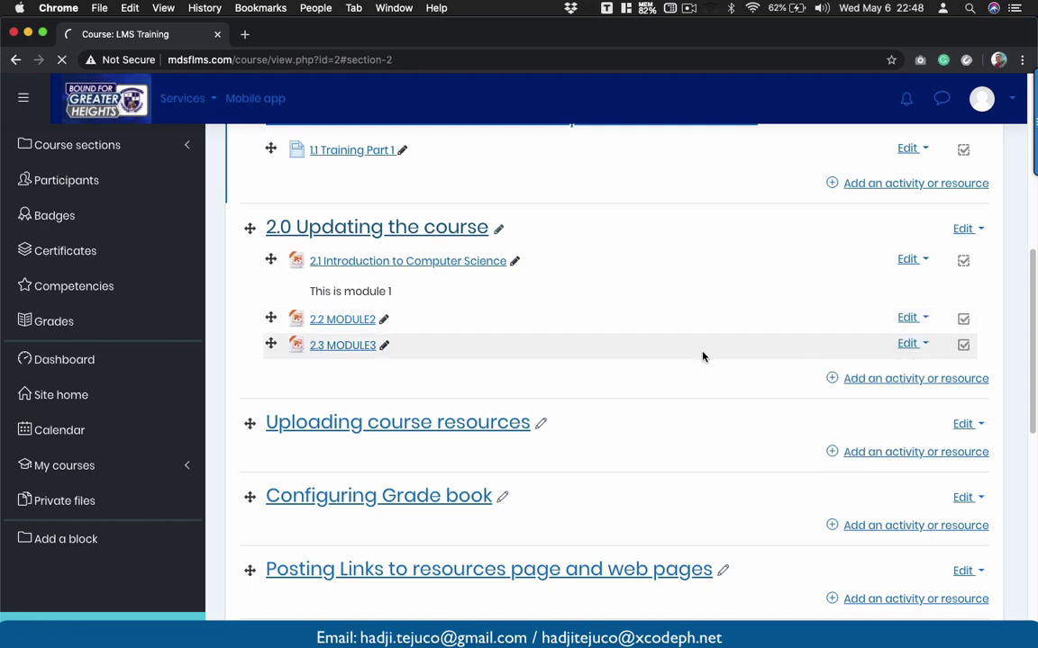
pyautogui.scroll(-15, 511, 464)
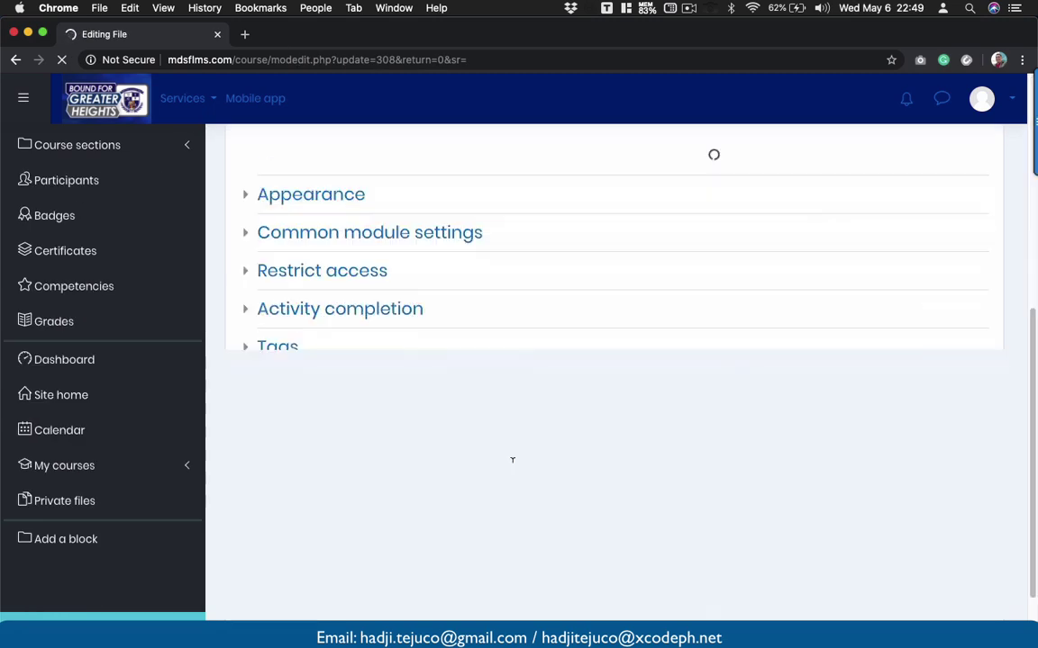
pyautogui.scroll(2, 505, 461)
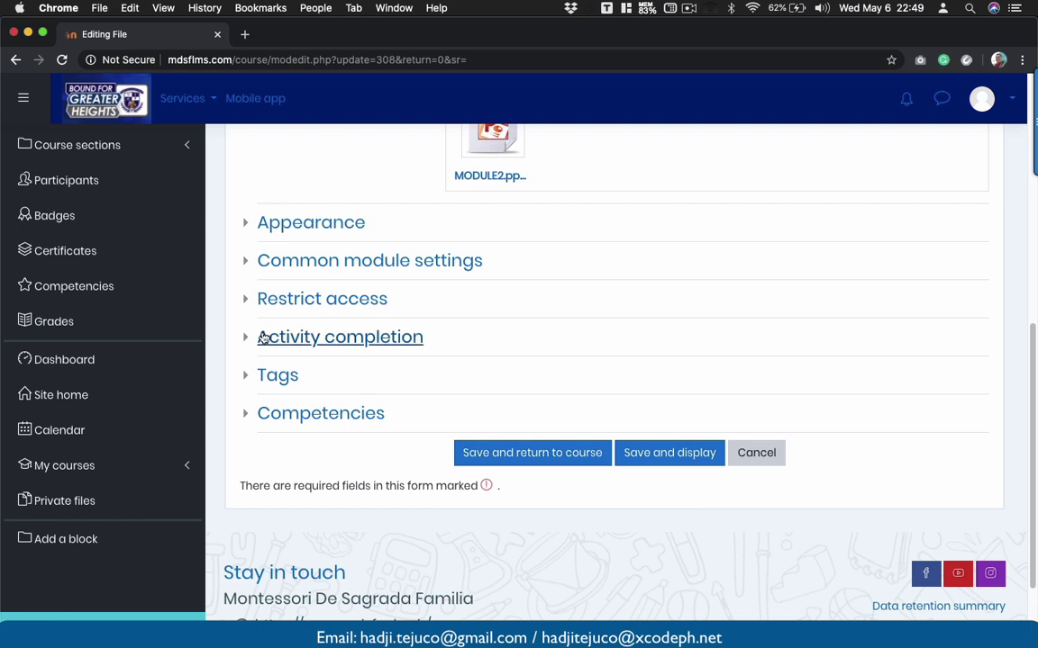
pyautogui.click(248, 340)
pyautogui.click(455, 369)
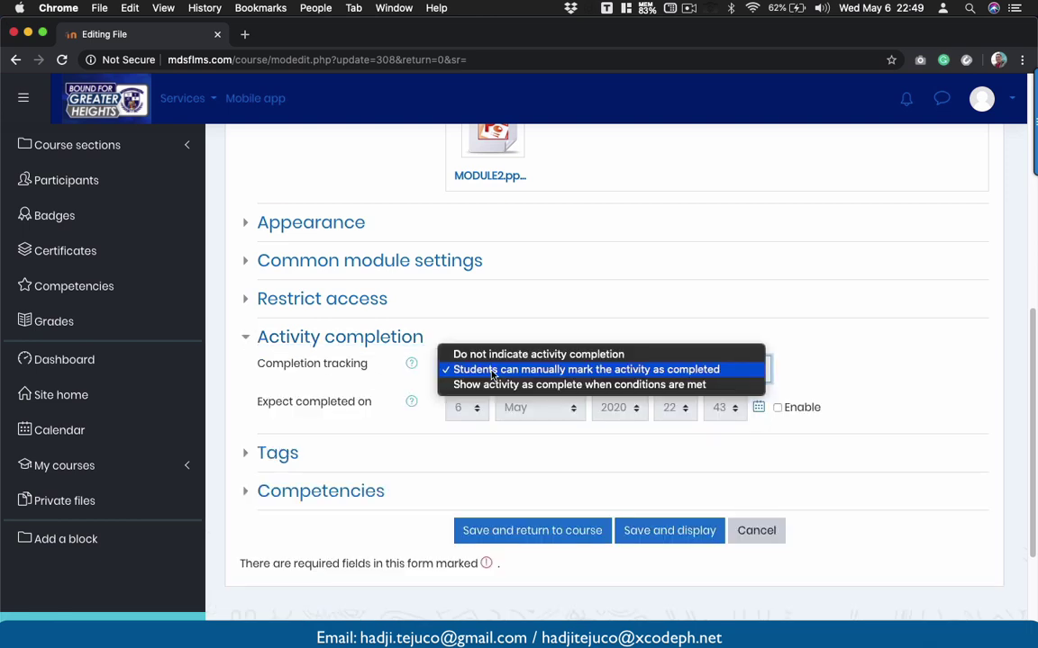
pyautogui.click(483, 385)
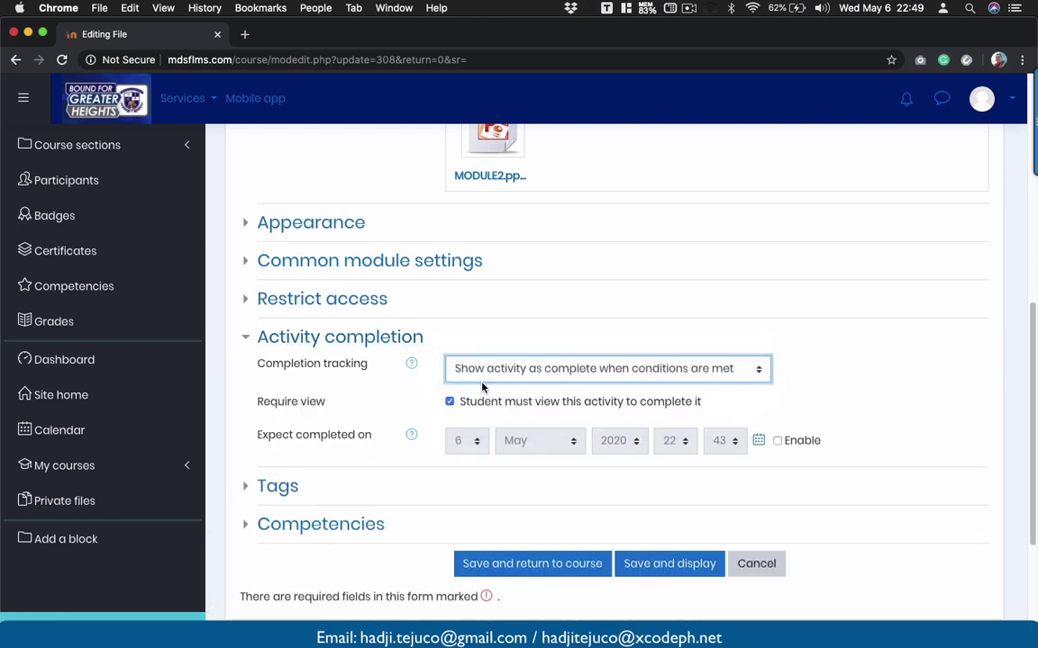
pyautogui.click(491, 567)
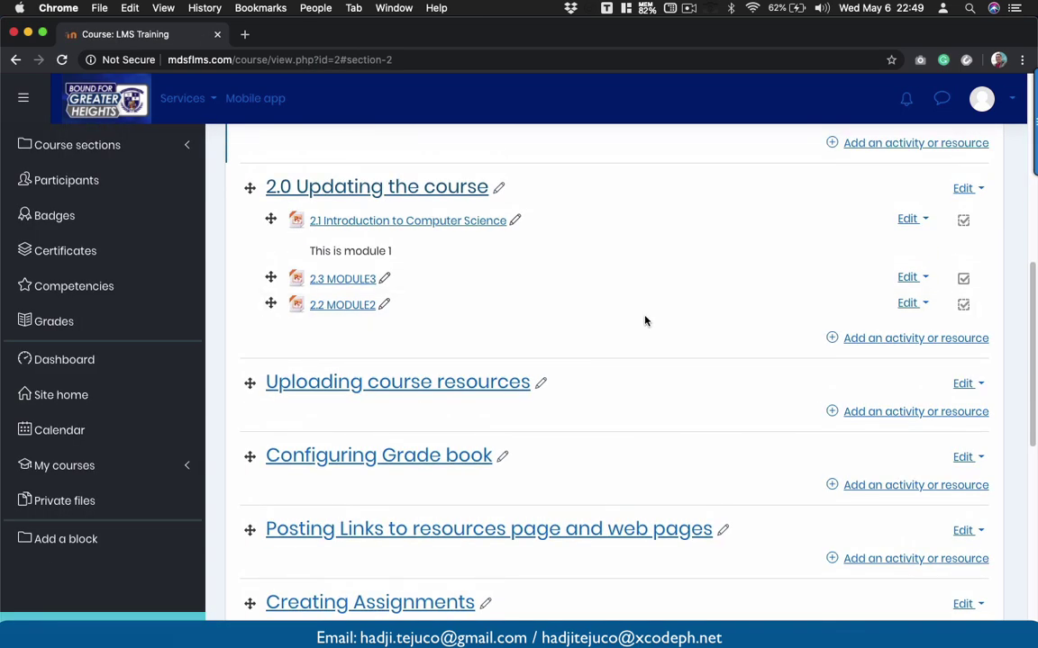
# Step: Reopen the settings of 2.2 MODULE2 and review its completion tracking options
pyautogui.click(912, 305)
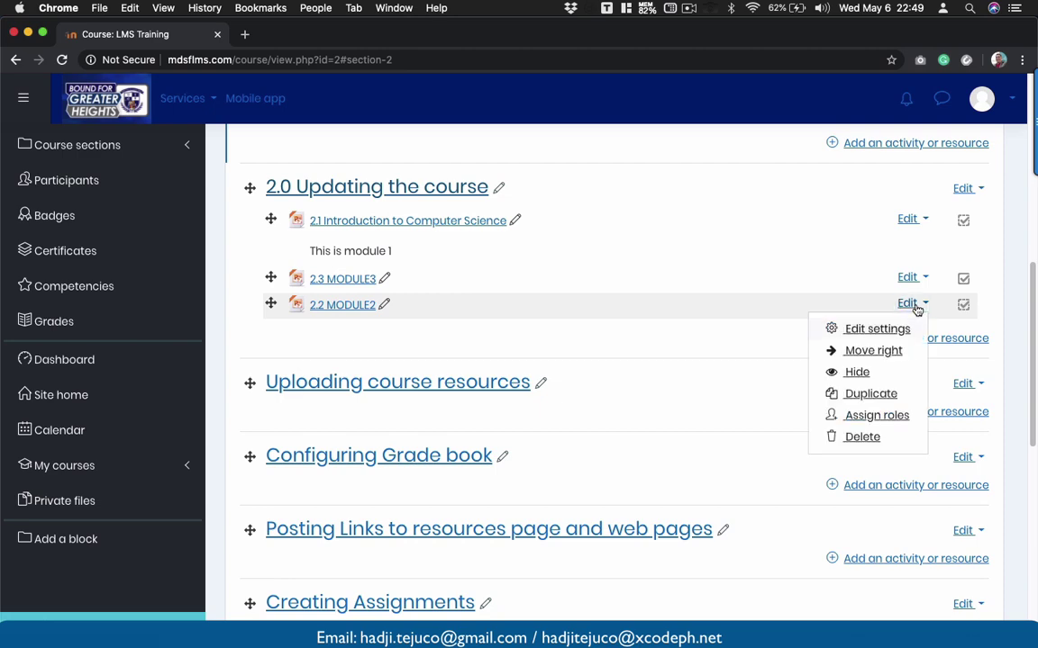
pyautogui.click(872, 330)
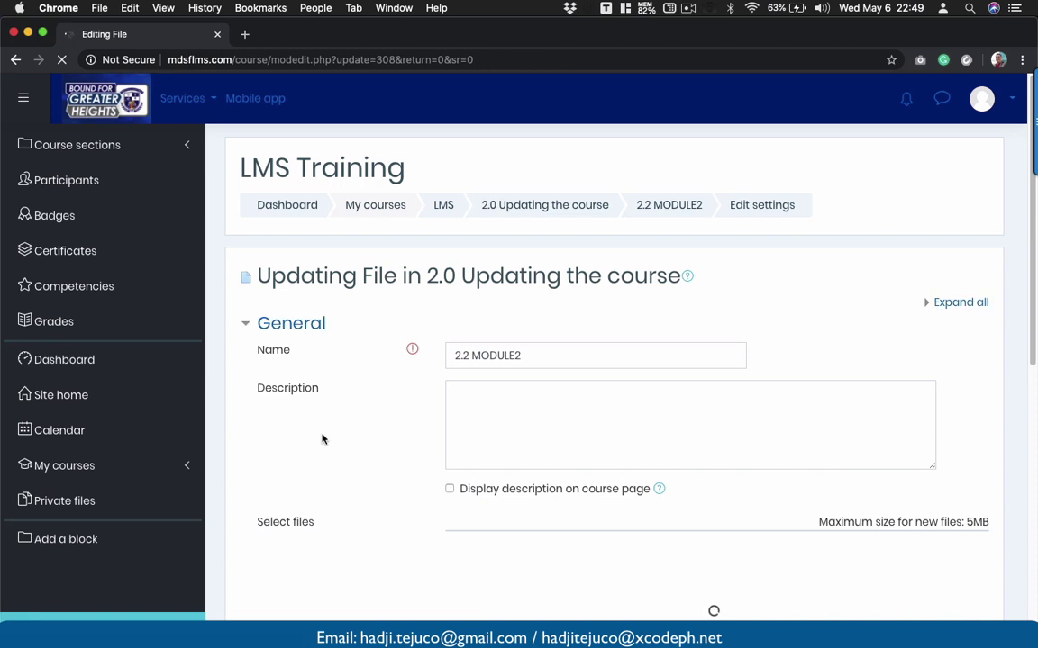
pyautogui.scroll(-3, 328, 465)
pyautogui.scroll(-2, 328, 466)
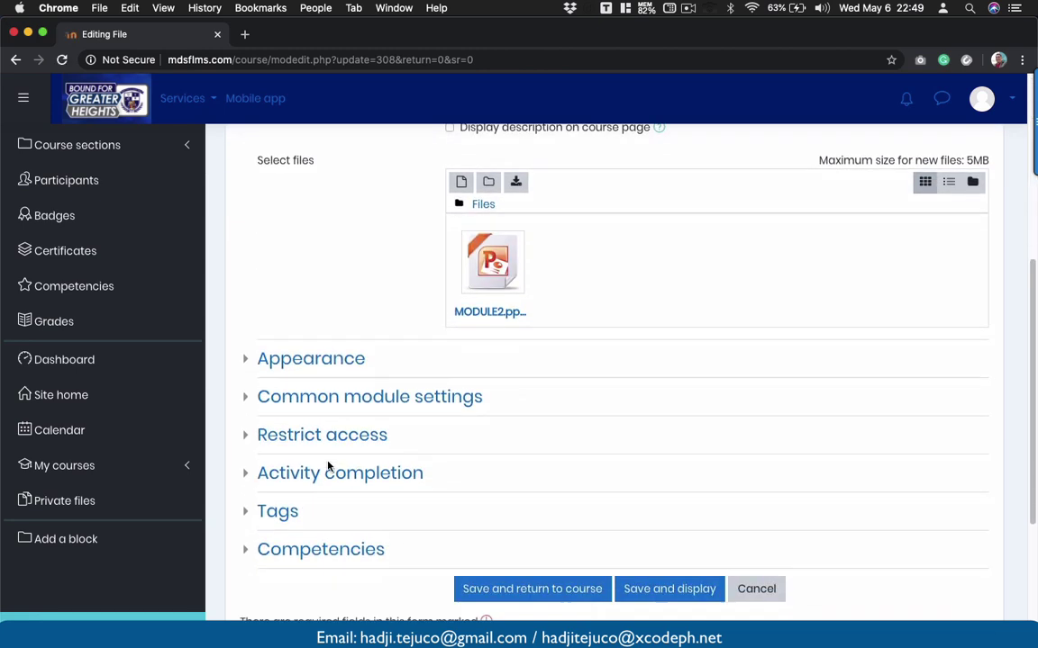
pyautogui.click(253, 474)
pyautogui.click(482, 499)
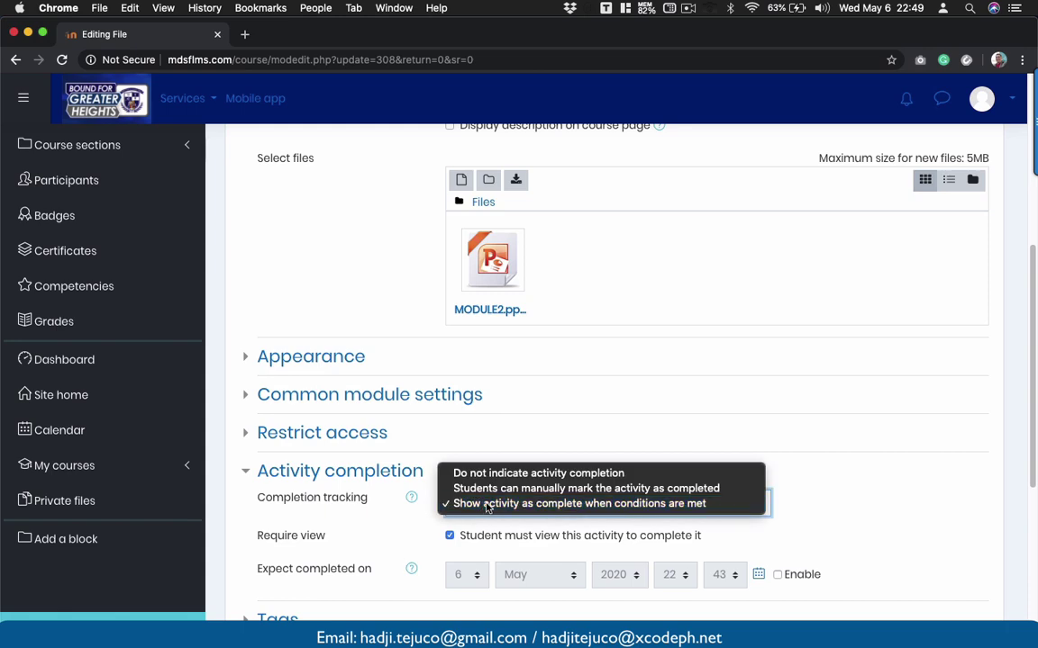
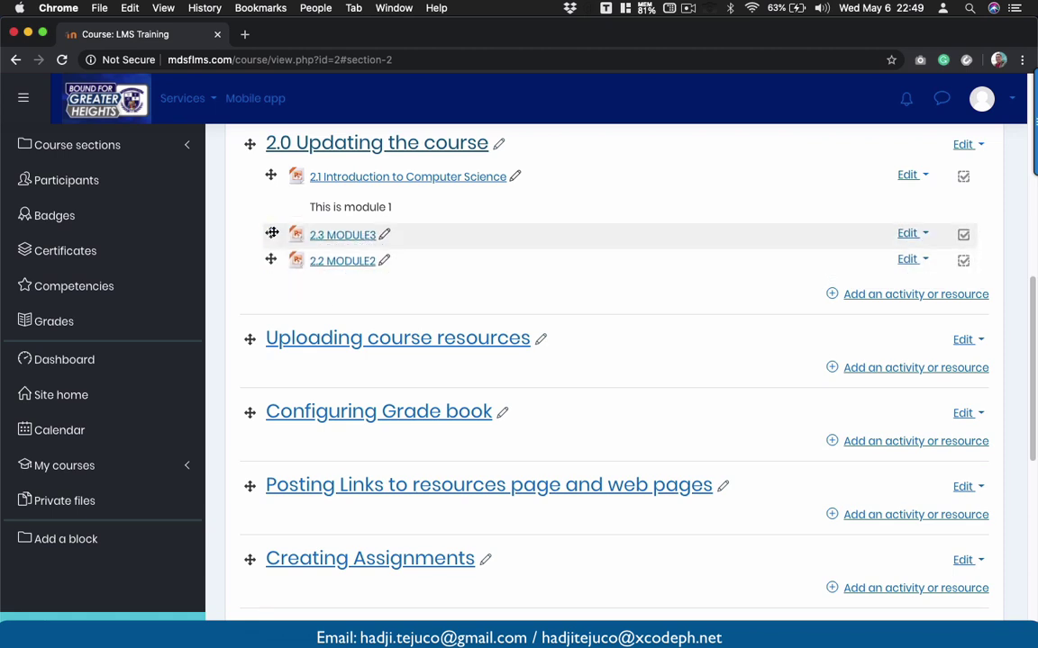
# Step: Move 2.3 MODULE3 below 2.2 MODULE2 and indent it two levels to the right
pyautogui.moveTo(270, 234); pyautogui.dragTo(262, 272)
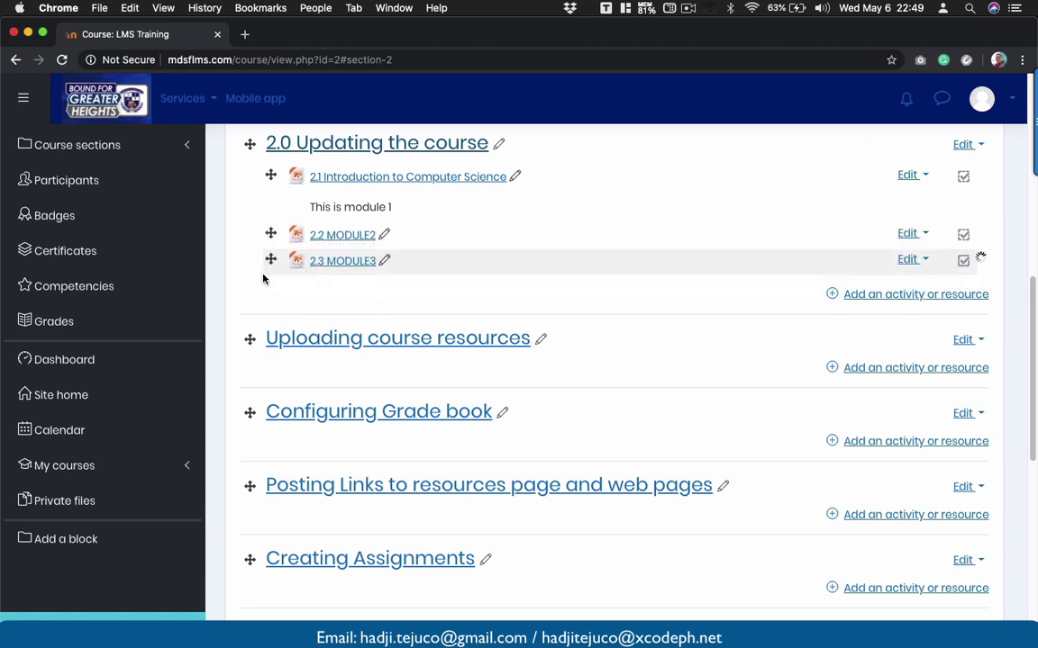
pyautogui.click(910, 261)
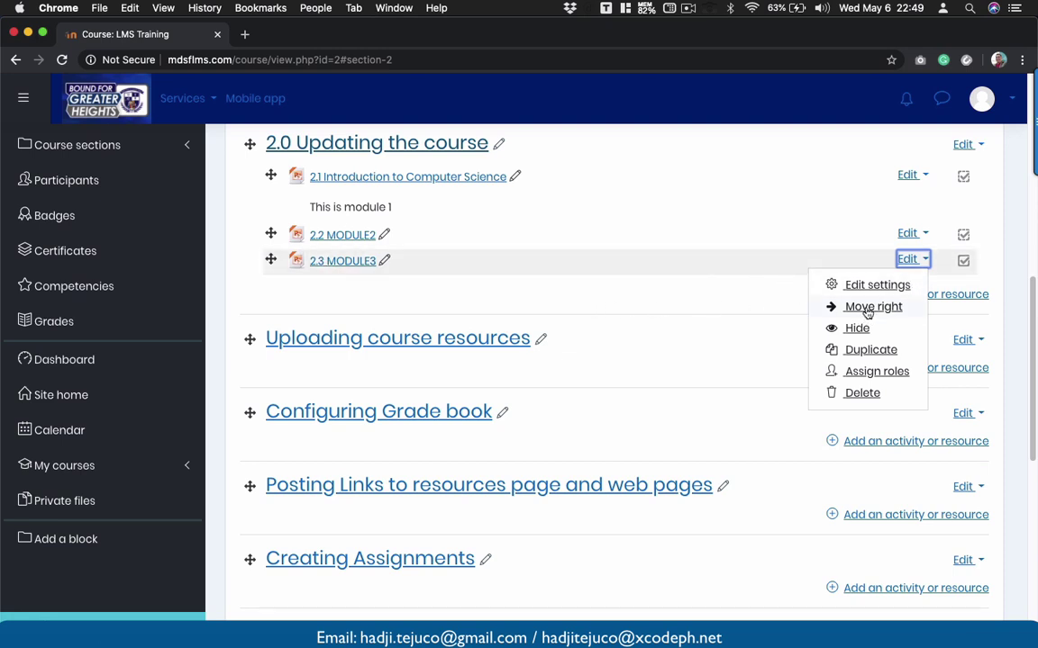
pyautogui.click(909, 260)
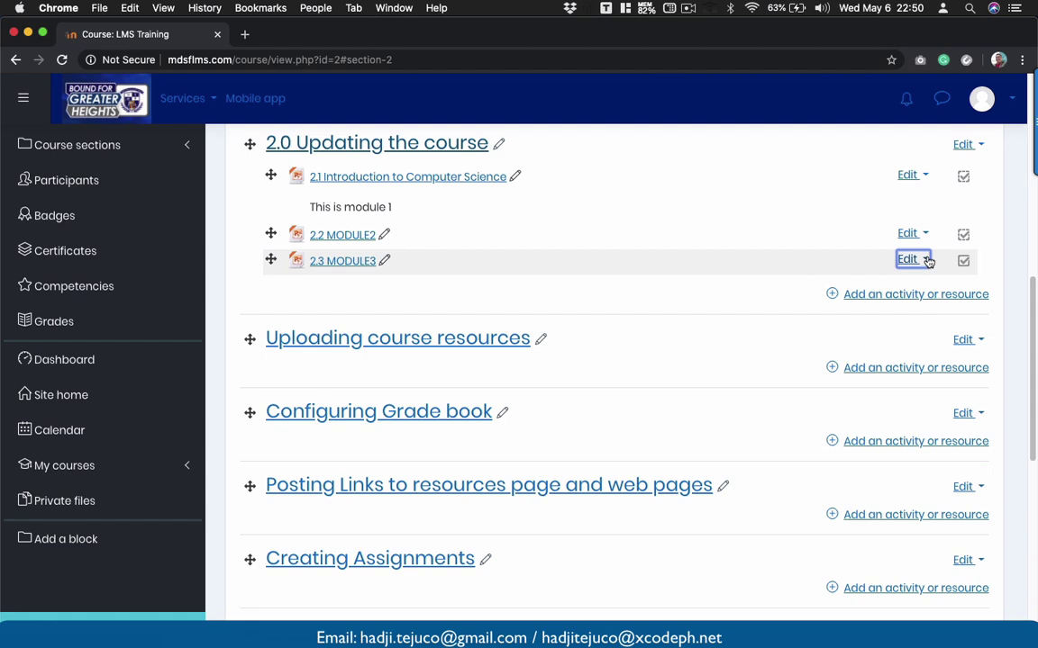
pyautogui.click(928, 261)
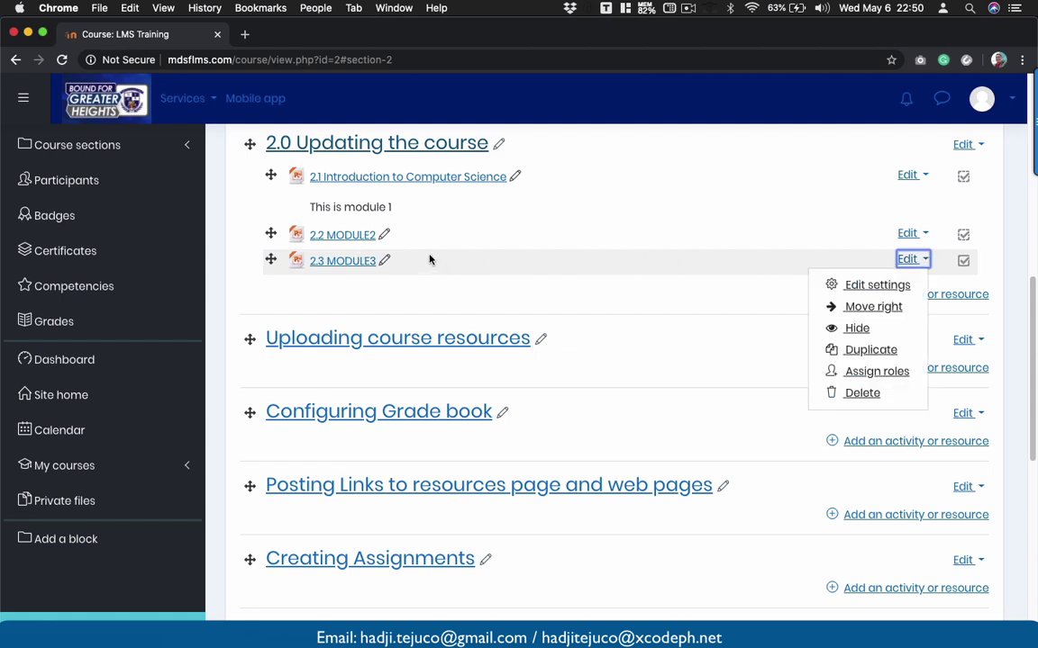
pyautogui.click(867, 308)
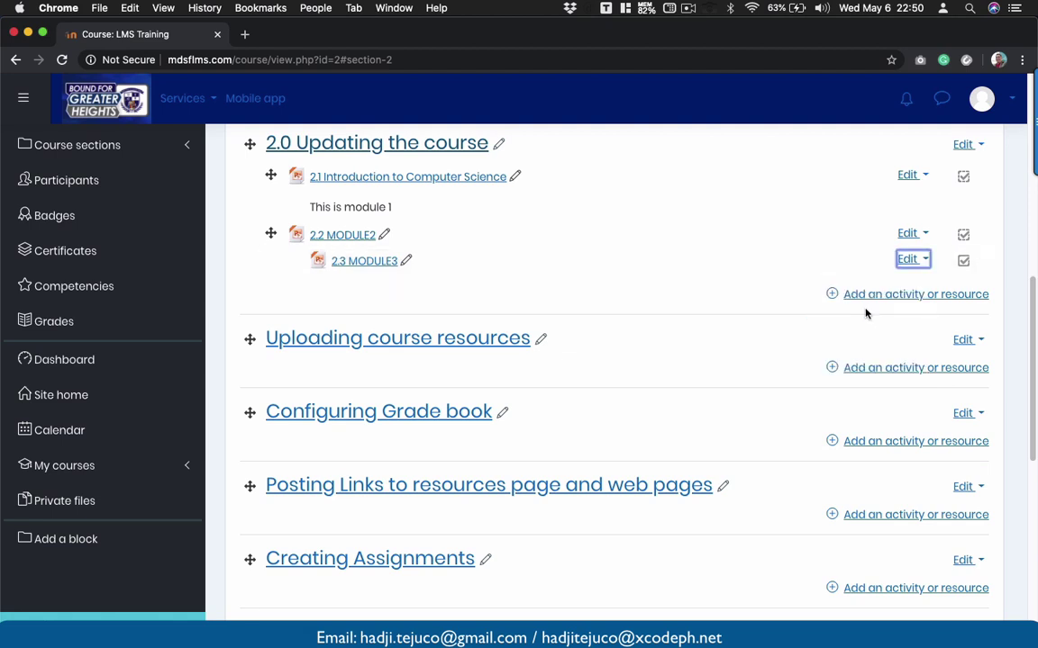
pyautogui.click(914, 260)
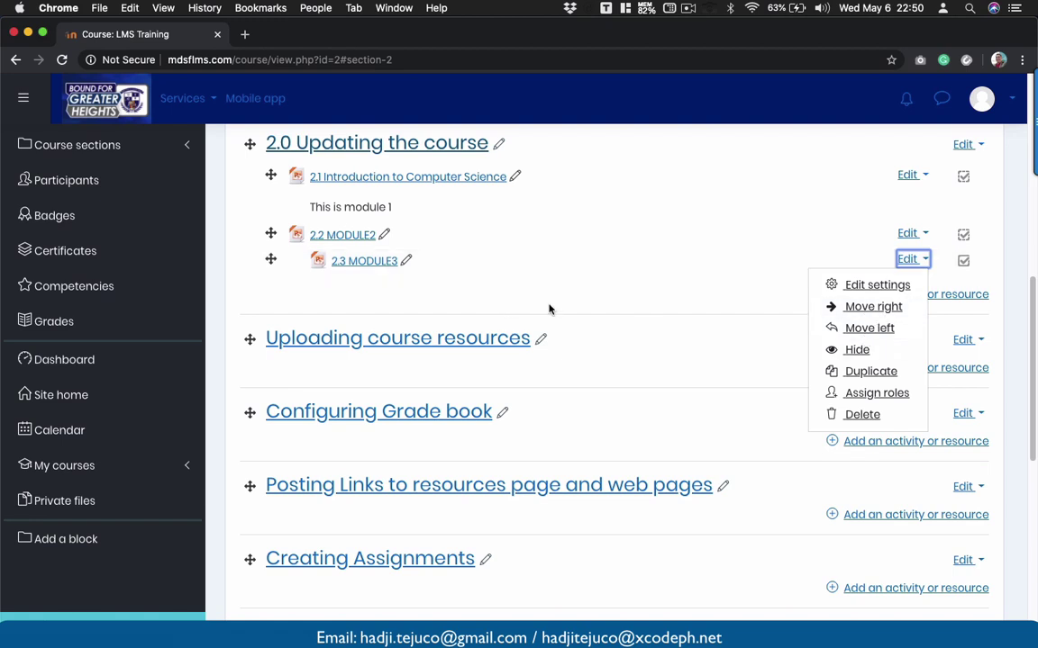
pyautogui.click(871, 308)
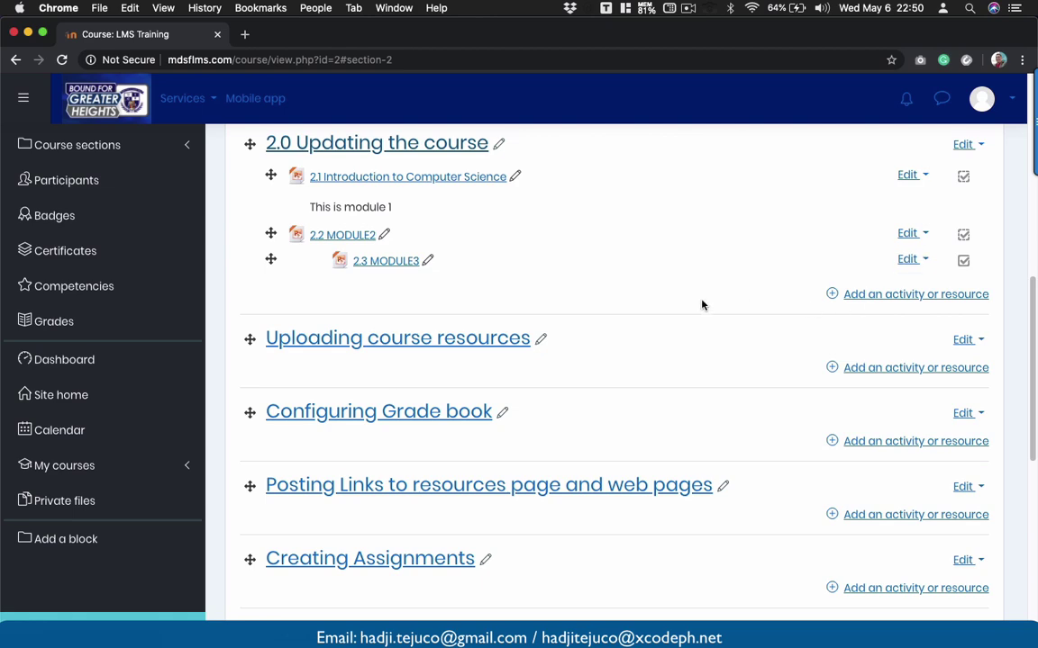
pyautogui.scroll(3, 702, 305)
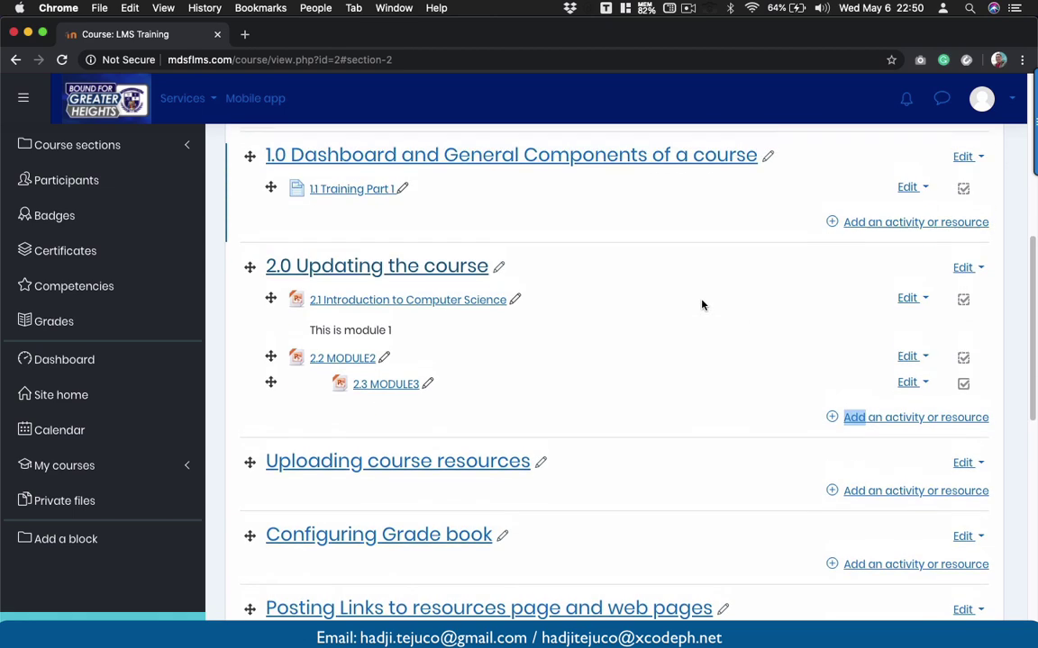
pyautogui.scroll(-1, 702, 306)
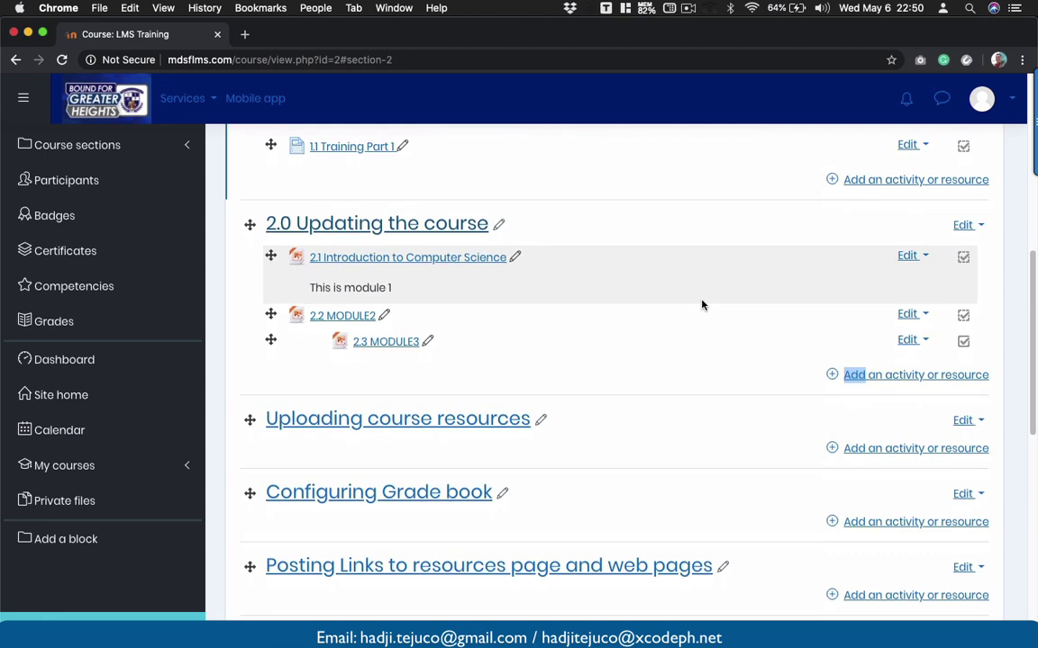
pyautogui.scroll(3, 702, 305)
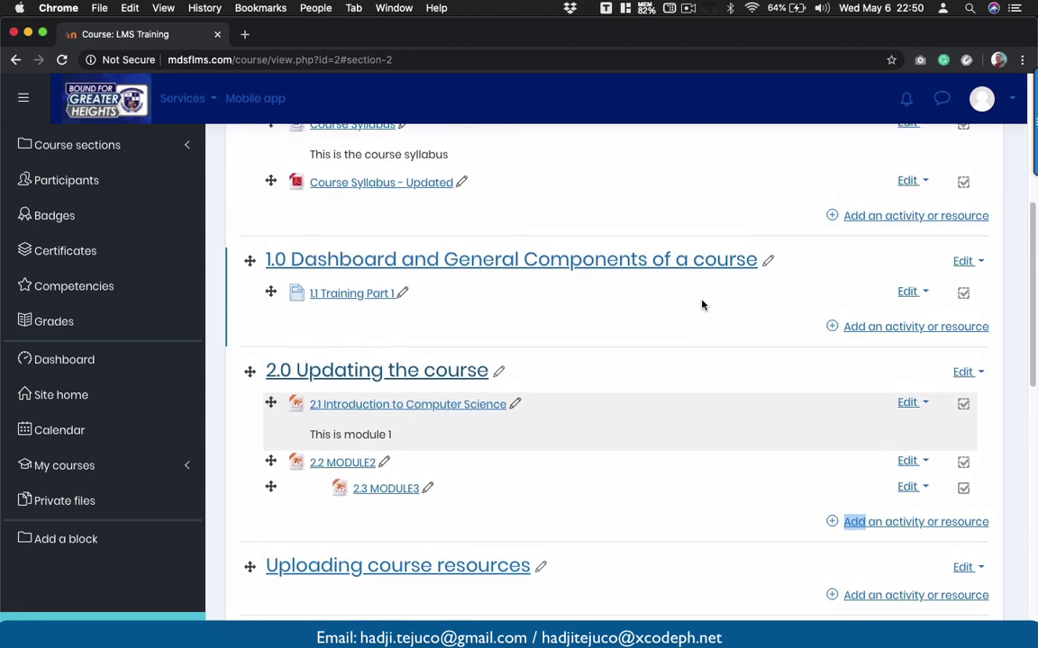
# Step: Review the course page's section list, from the syllabus resources through 2.0 Updating the course to the remaining topics
pyautogui.scroll(2, 702, 306)
pyautogui.scroll(-1, 702, 306)
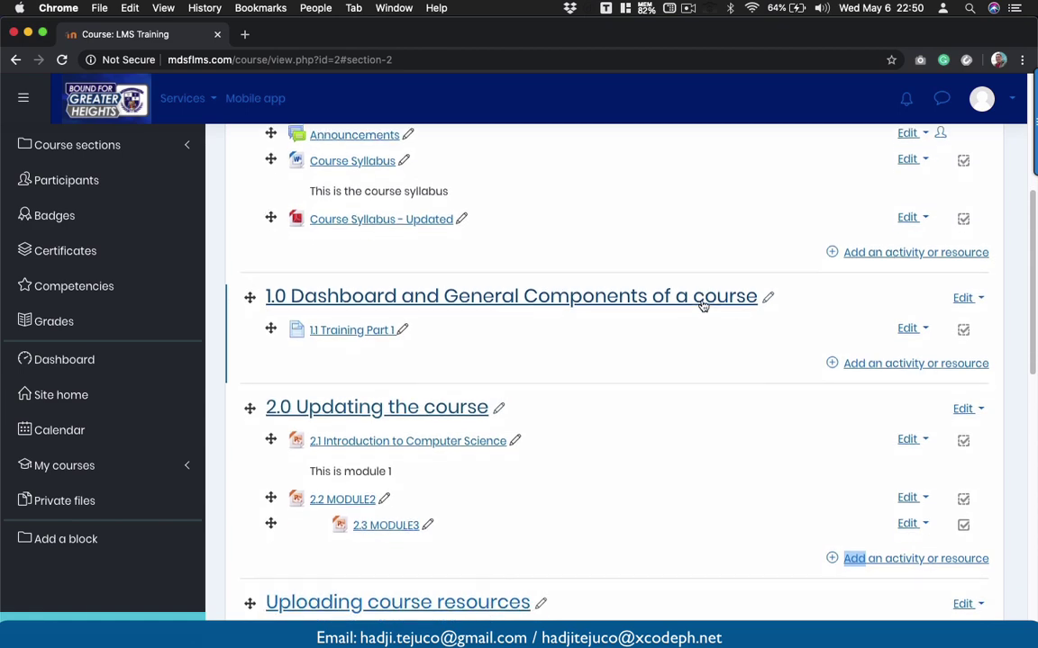
pyautogui.scroll(-3, 702, 306)
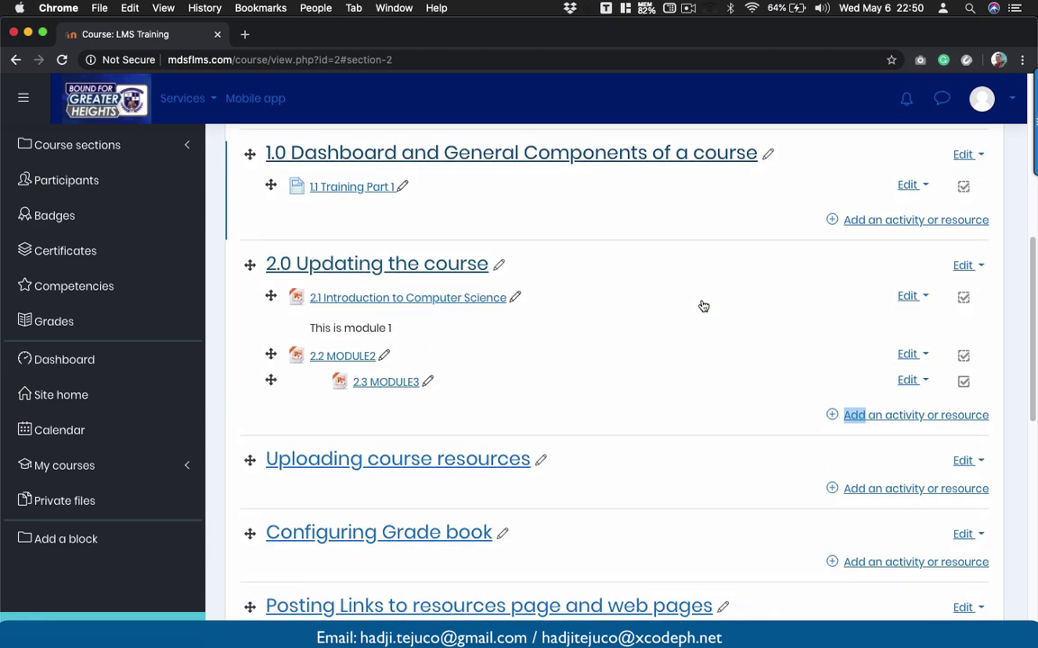
pyautogui.scroll(1, 702, 306)
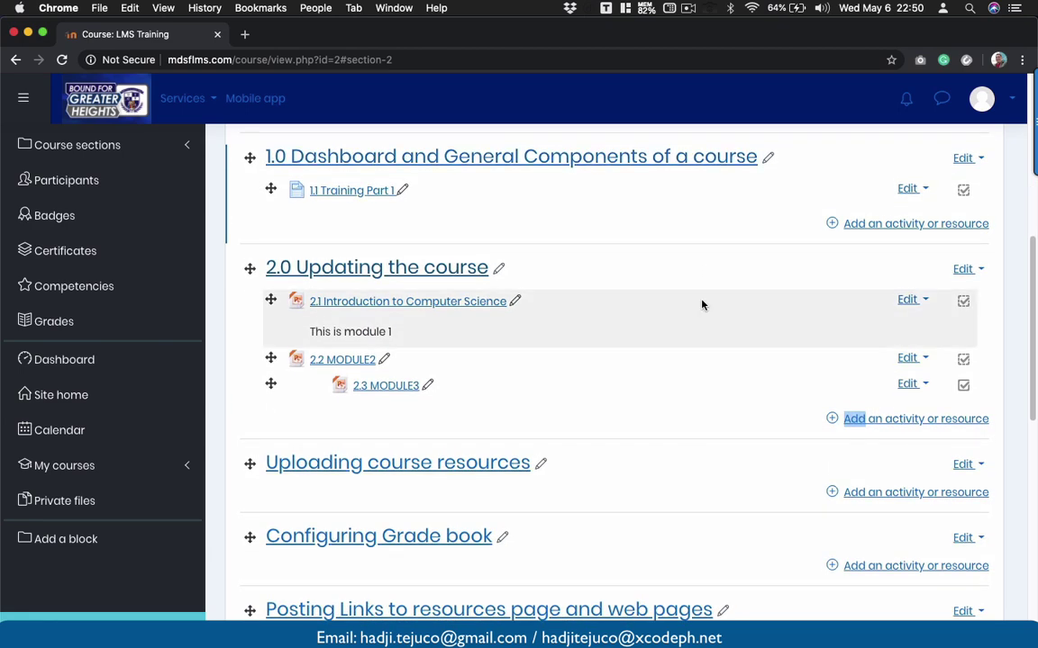
pyautogui.scroll(-2, 702, 305)
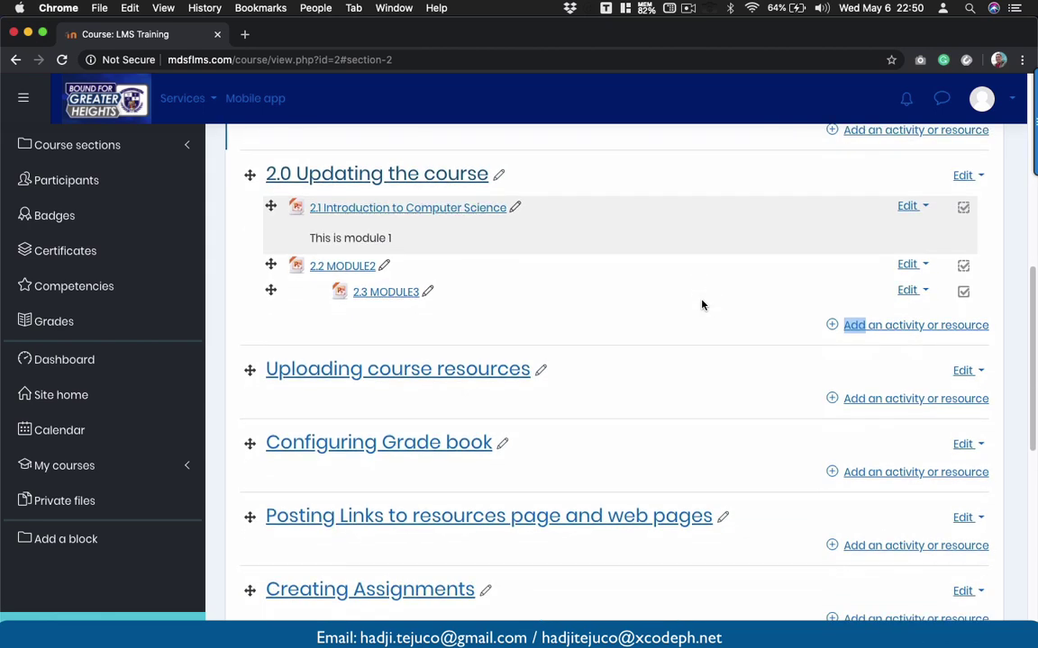
pyautogui.click(668, 335)
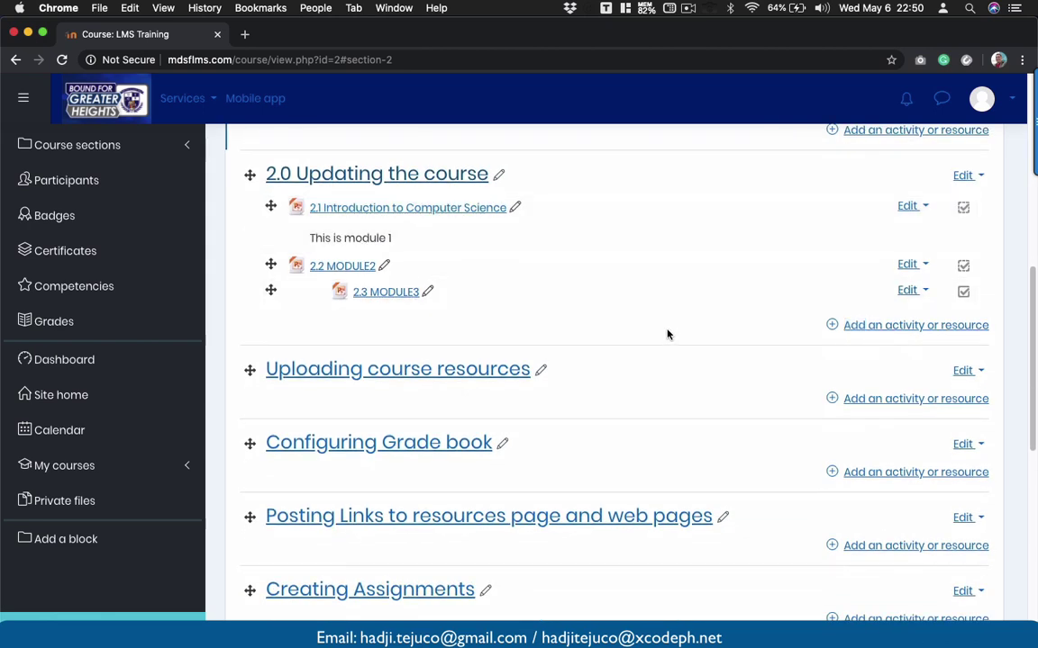
pyautogui.scroll(-3, 668, 335)
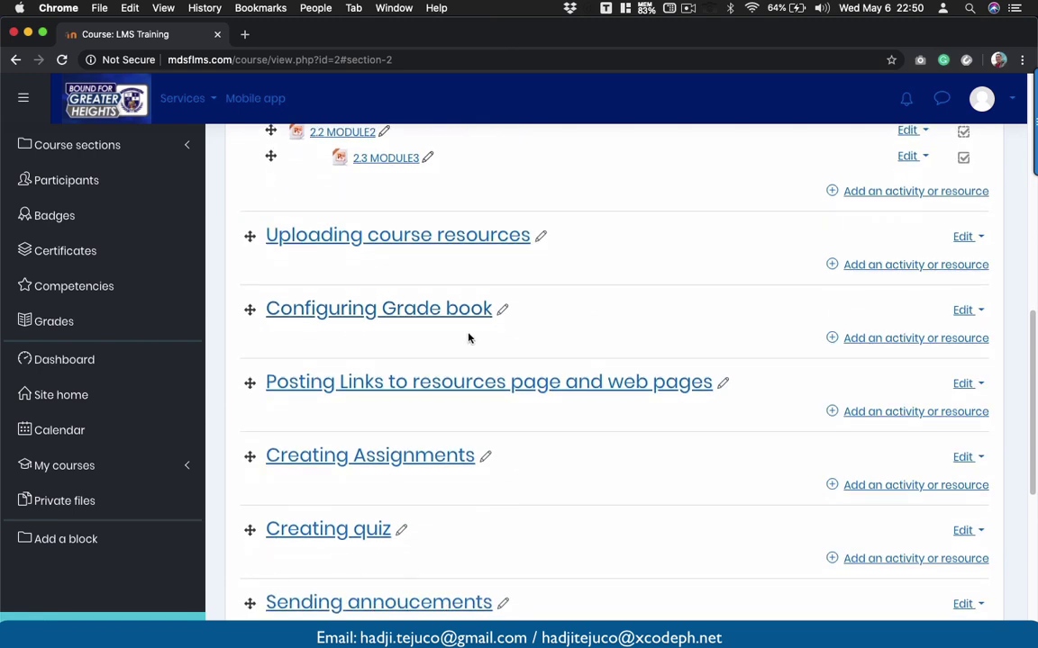
pyautogui.scroll(3, 468, 338)
pyautogui.scroll(5, 468, 338)
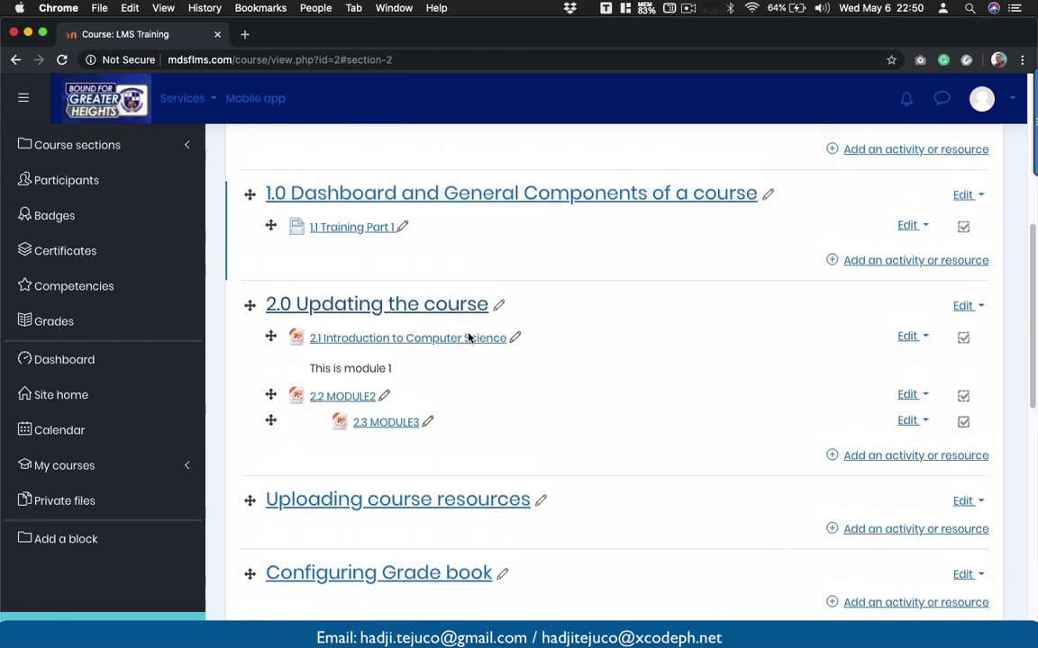